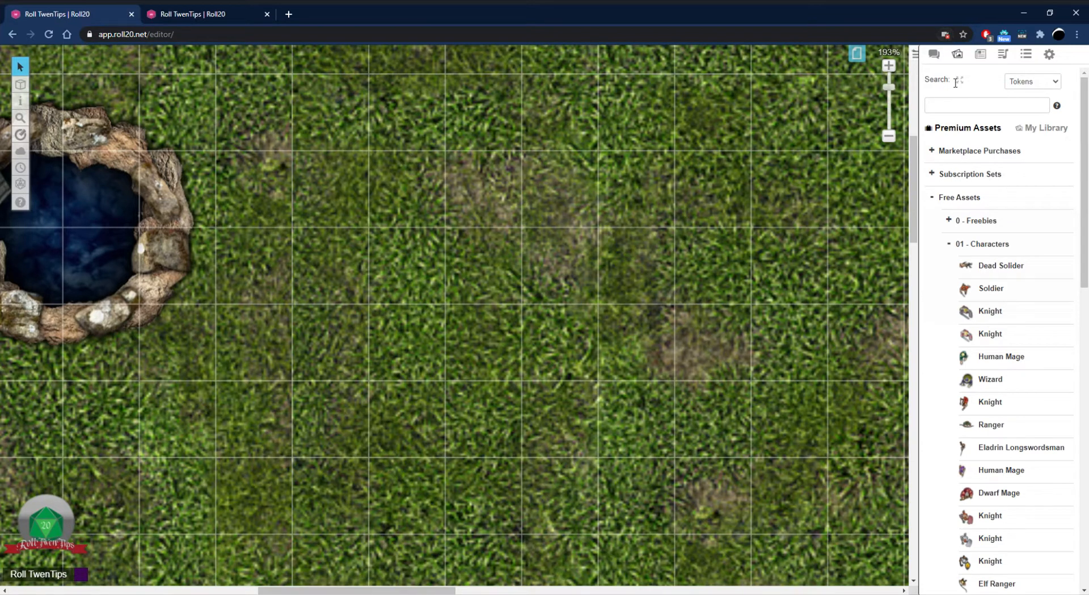
Place a Soldier token from the free Characters assets on the grass beside the well and enlarge it to three by three cells
mouse_move(975, 322)
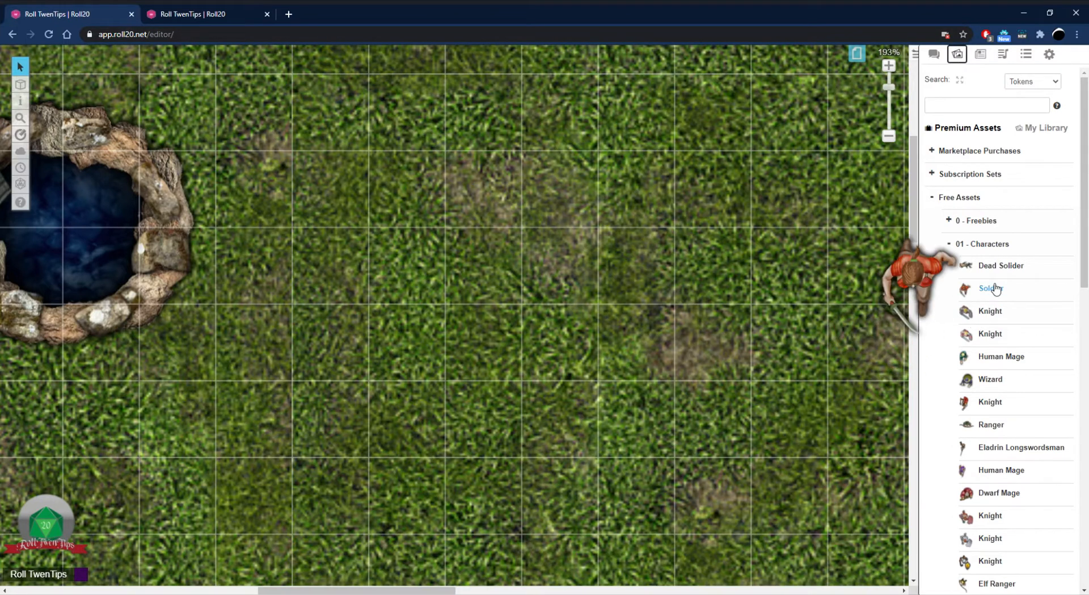
left_click_drag(991, 288, 406, 264)
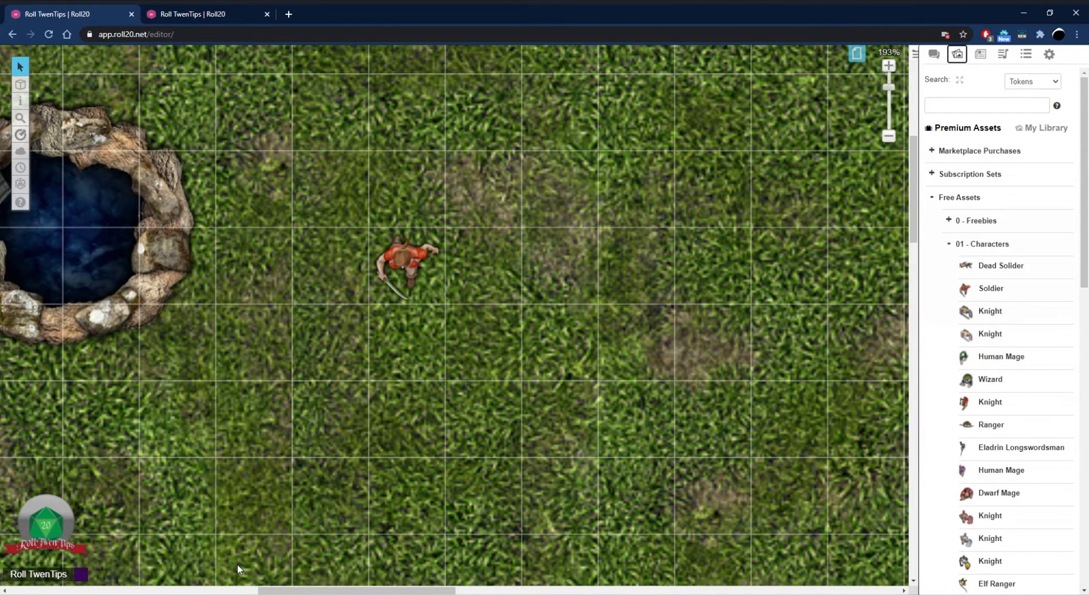
left_click(402, 271)
left_click_drag(445, 303, 569, 423)
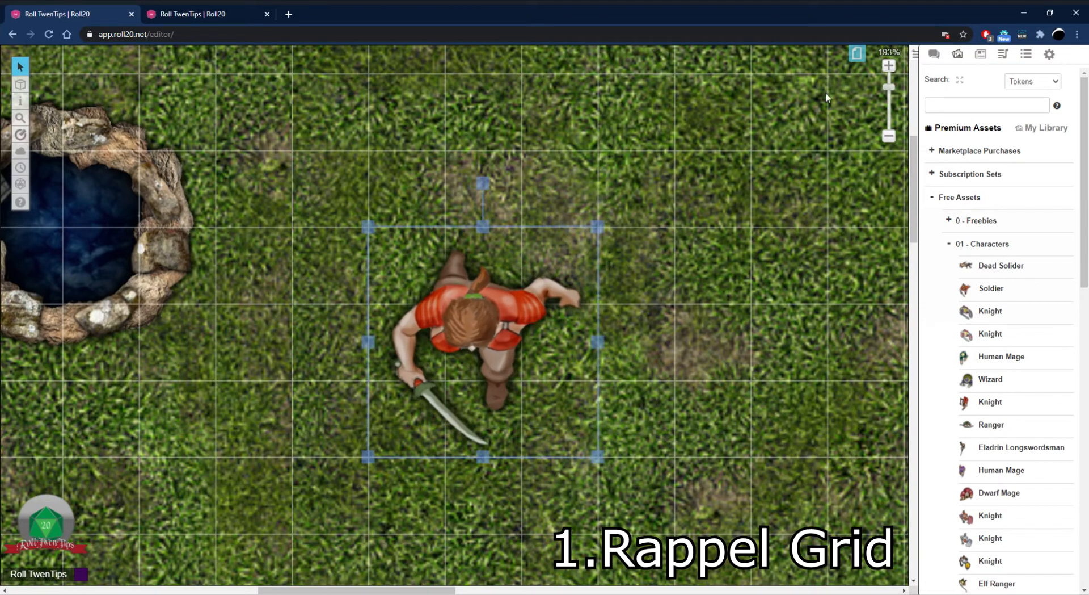
Disable the grid in Map 1's page settings and freely shrink the soldier token to about two and a half cells wide
left_click(856, 53)
left_click(208, 55)
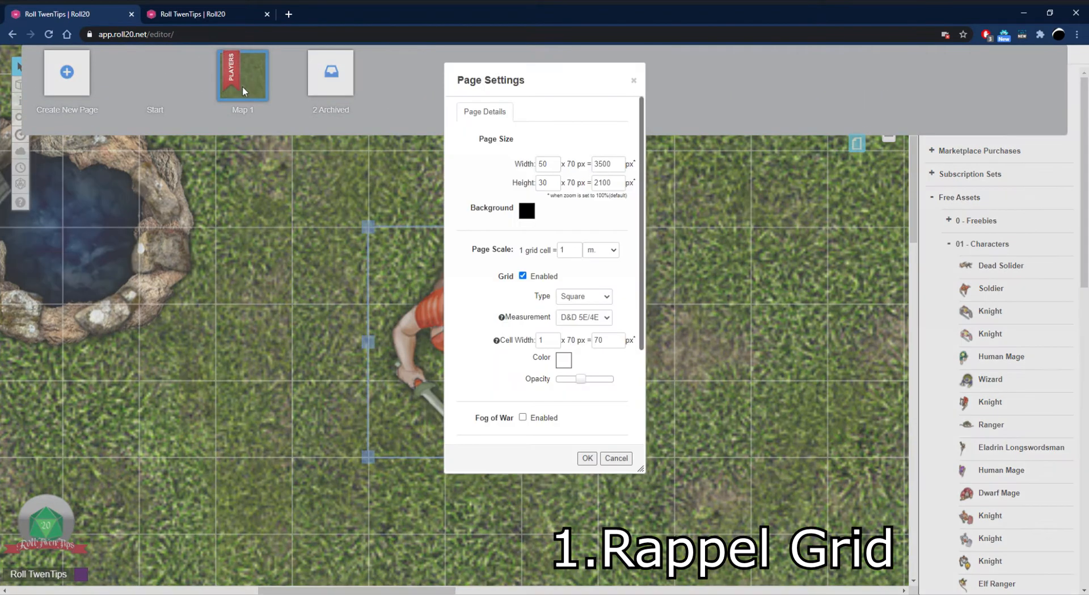
left_click(522, 275)
left_click(587, 457)
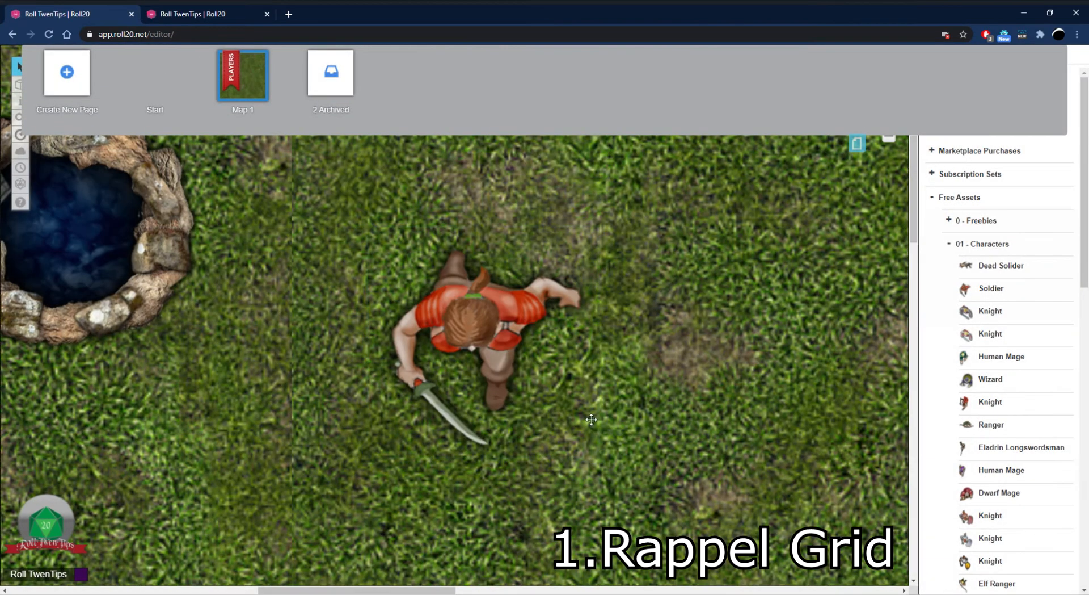
left_click(584, 415)
left_click_drag(603, 455, 562, 420)
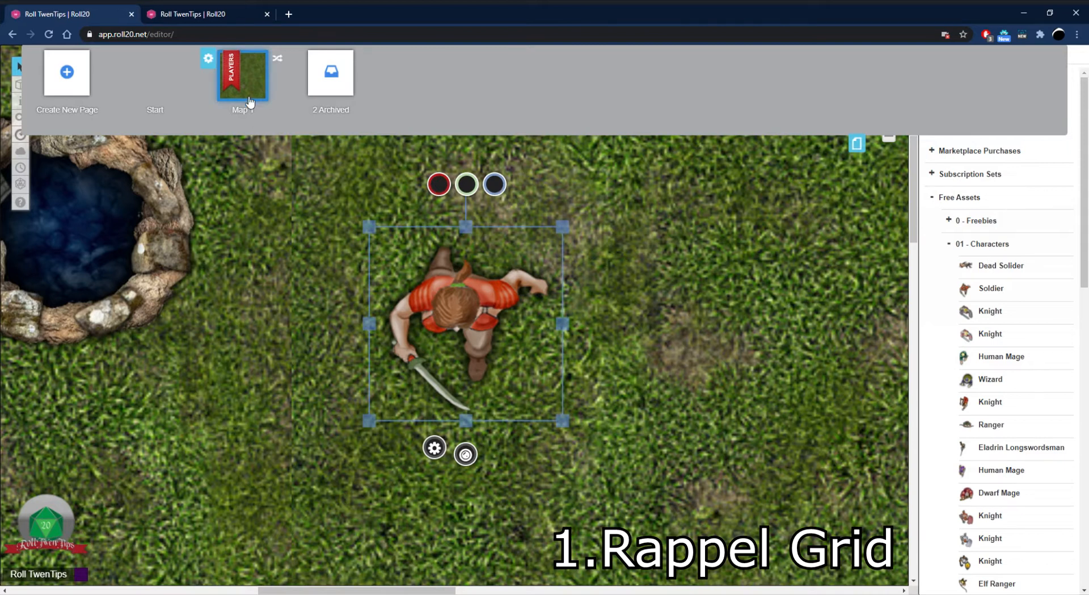
Re-enable Map 1's grid and resize the soldier token so it snaps to three by three cells
mouse_move(233, 68)
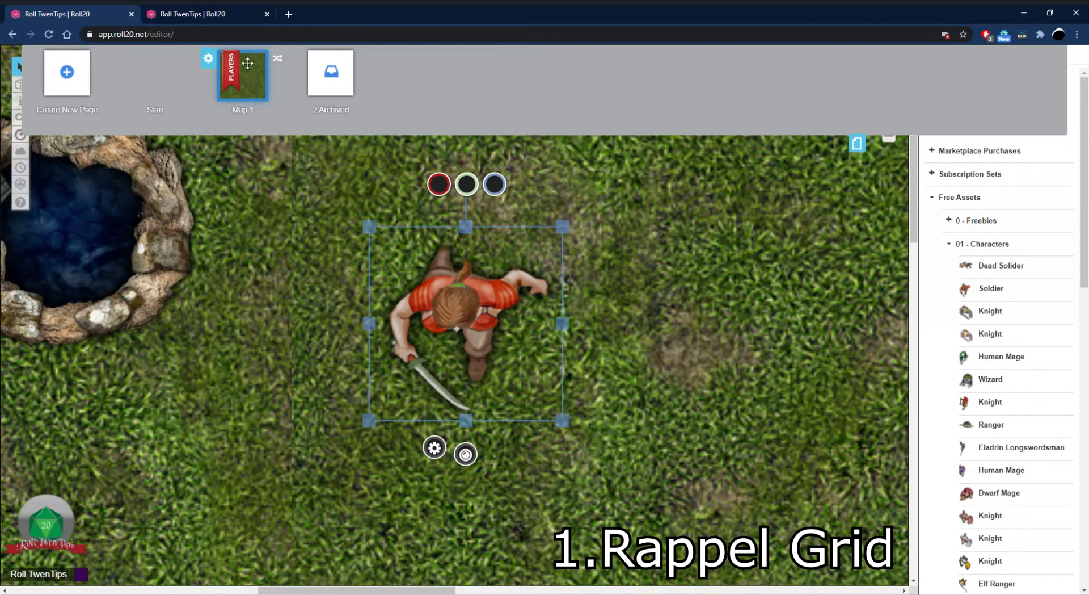
left_click(209, 61)
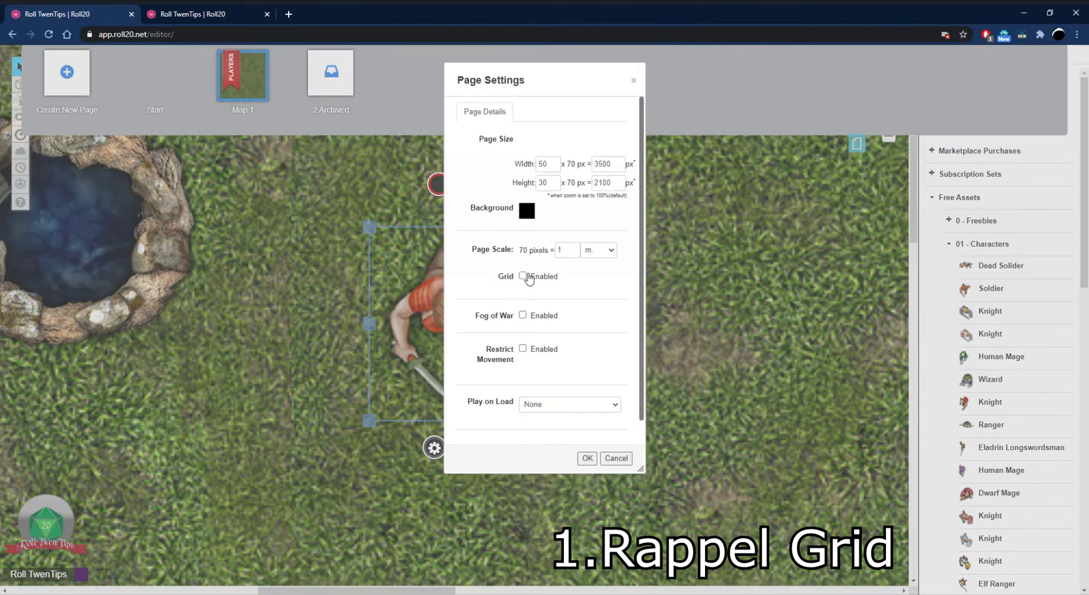
left_click(521, 277)
left_click(587, 457)
left_click_drag(481, 329, 463, 347)
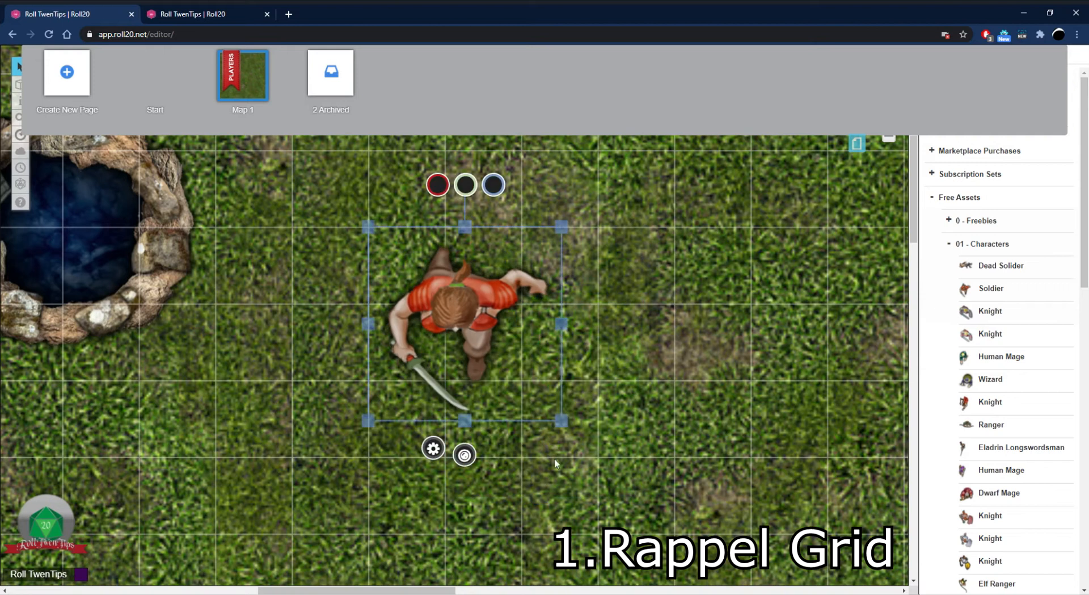
mouse_move(561, 421)
left_mouse_down()
mouse_move(586, 449)
mouse_move(573, 431)
left_mouse_up()
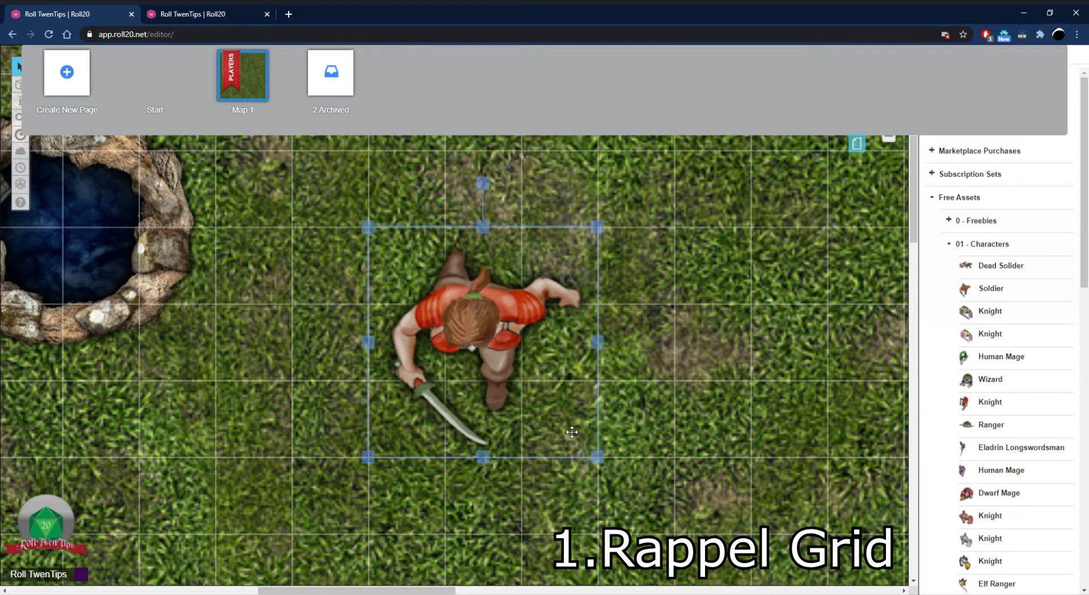
Mark the soldier token as a drawing with the Is Drawing option
right_click(484, 342)
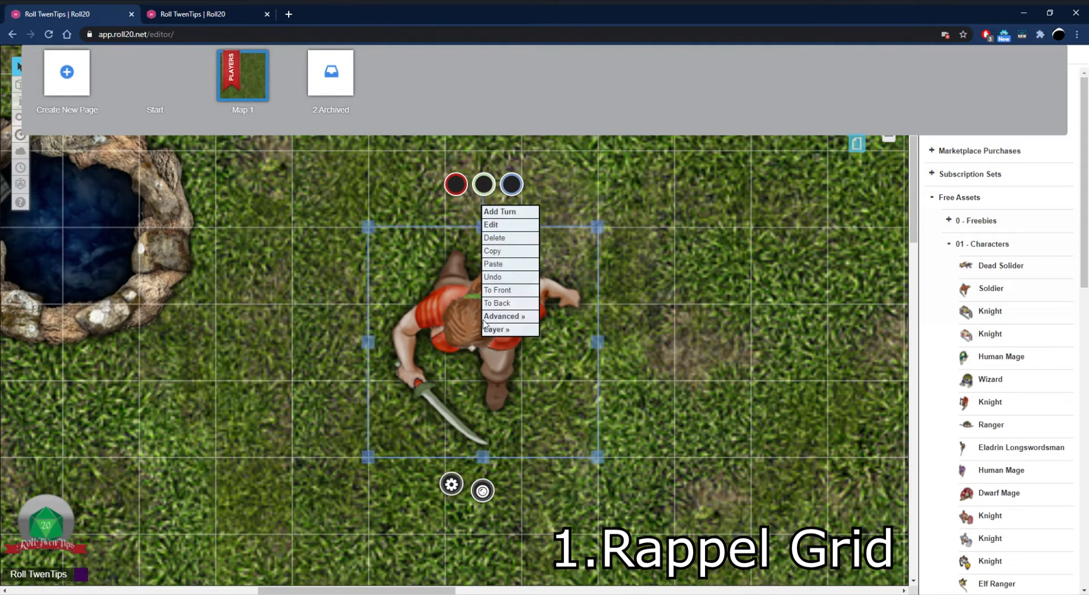
mouse_move(515, 323)
left_click(301, 333)
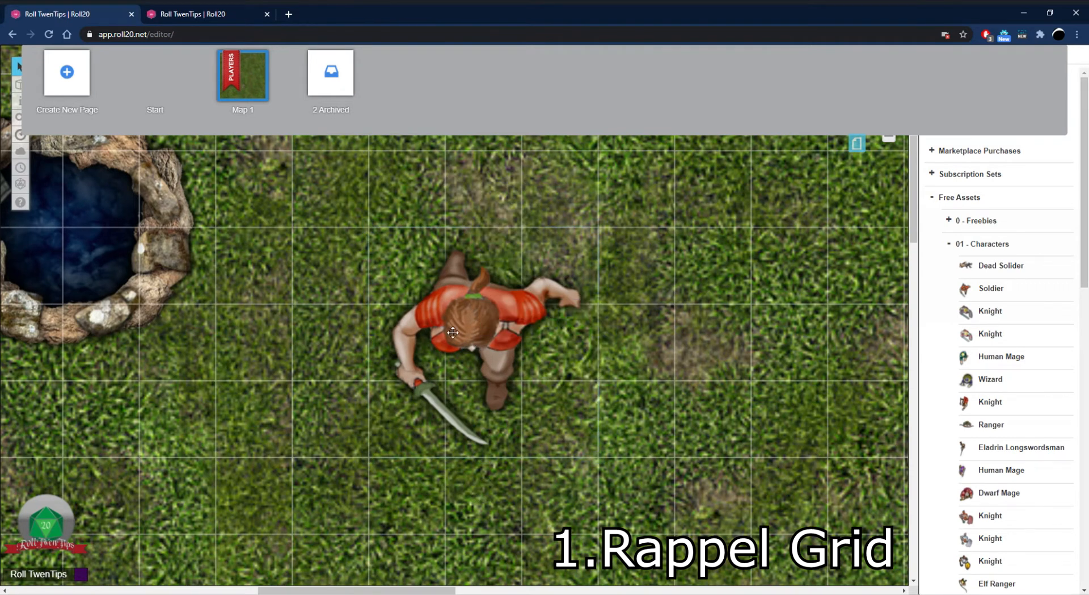
right_click(454, 332)
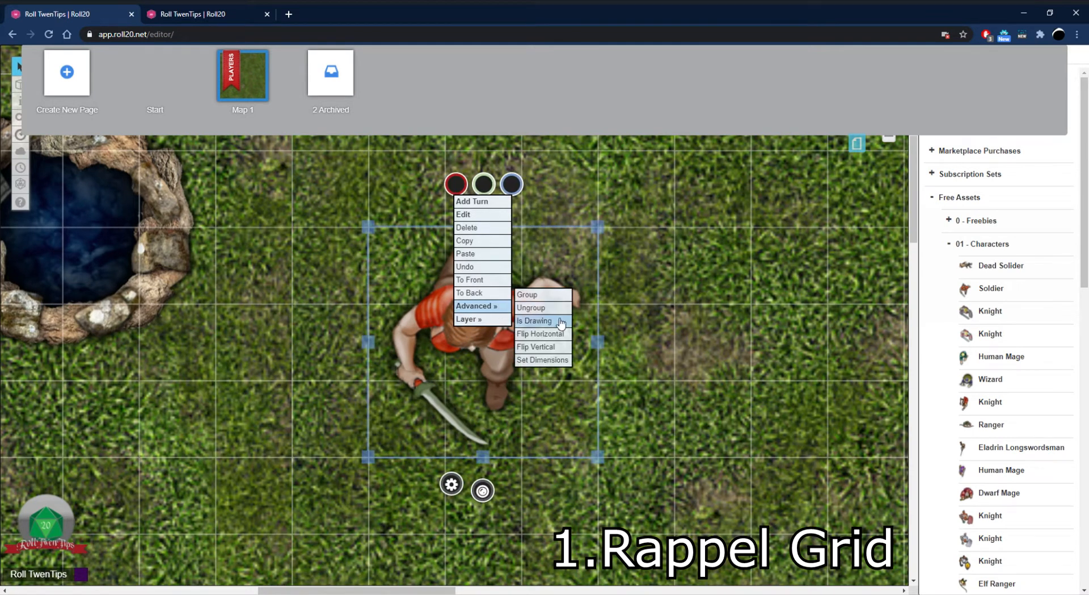
left_click(555, 322)
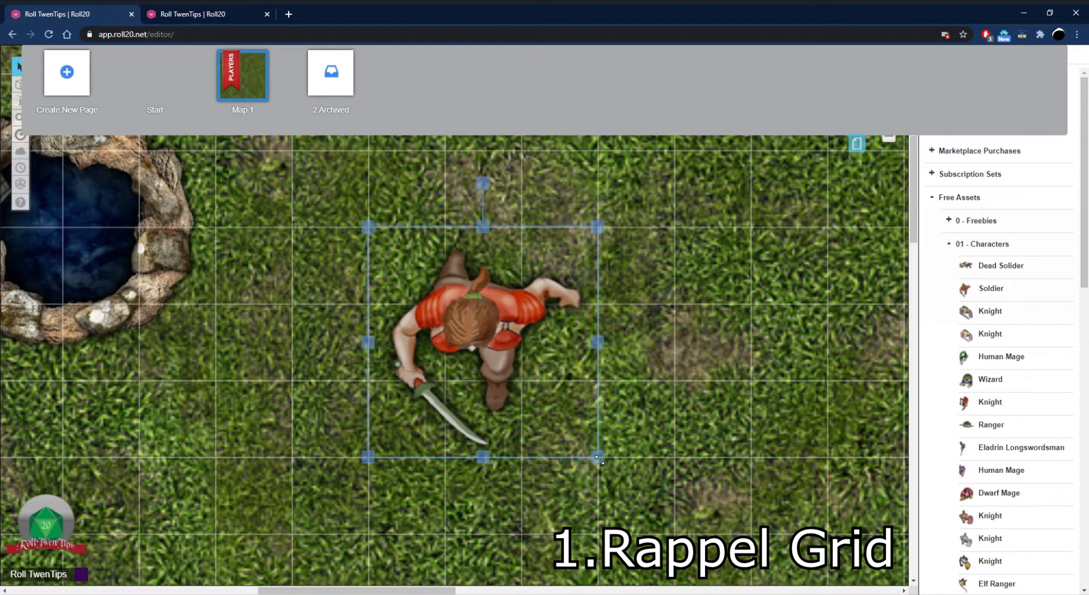
Shrink the soldier token freely to about two cells wide and two cells high
mouse_move(598, 457)
left_mouse_down()
mouse_move(536, 397)
mouse_move(588, 445)
left_mouse_up()
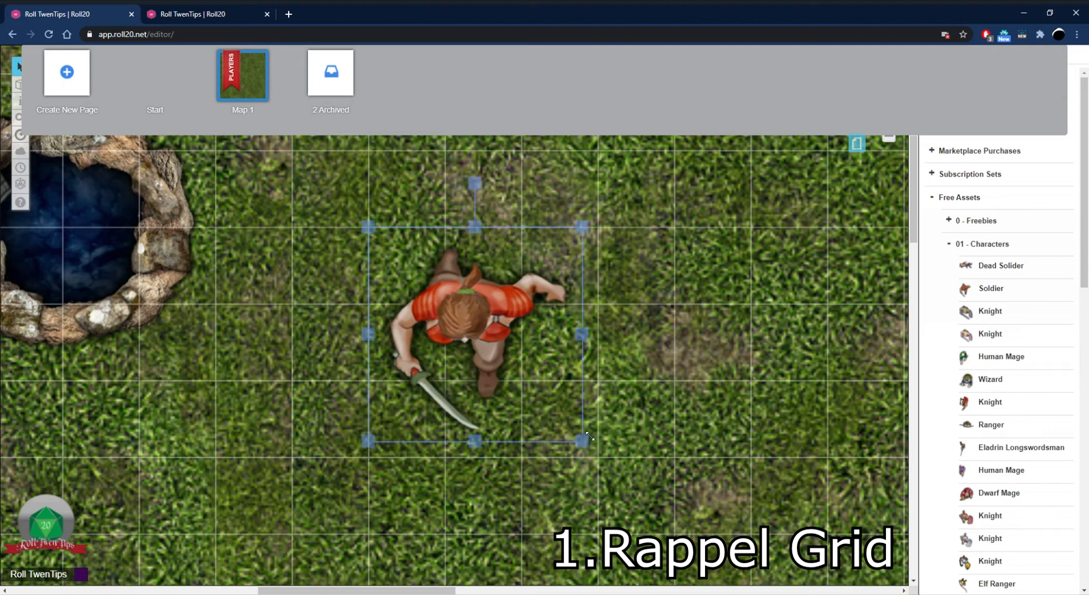
mouse_move(585, 333)
left_mouse_down()
mouse_move(658, 339)
mouse_move(570, 333)
left_mouse_up()
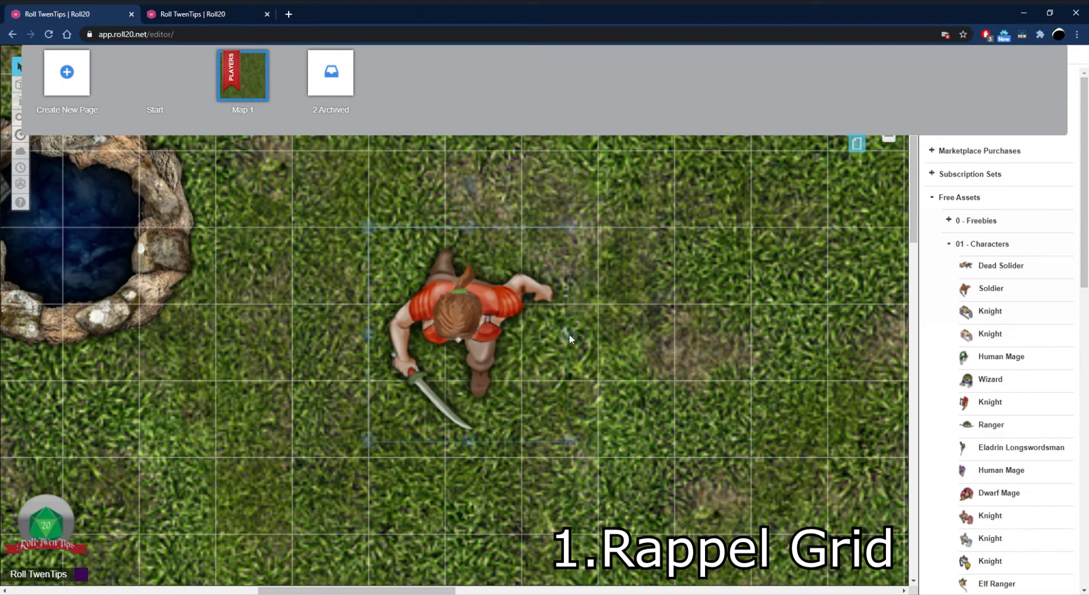
left_click_drag(559, 442, 520, 385)
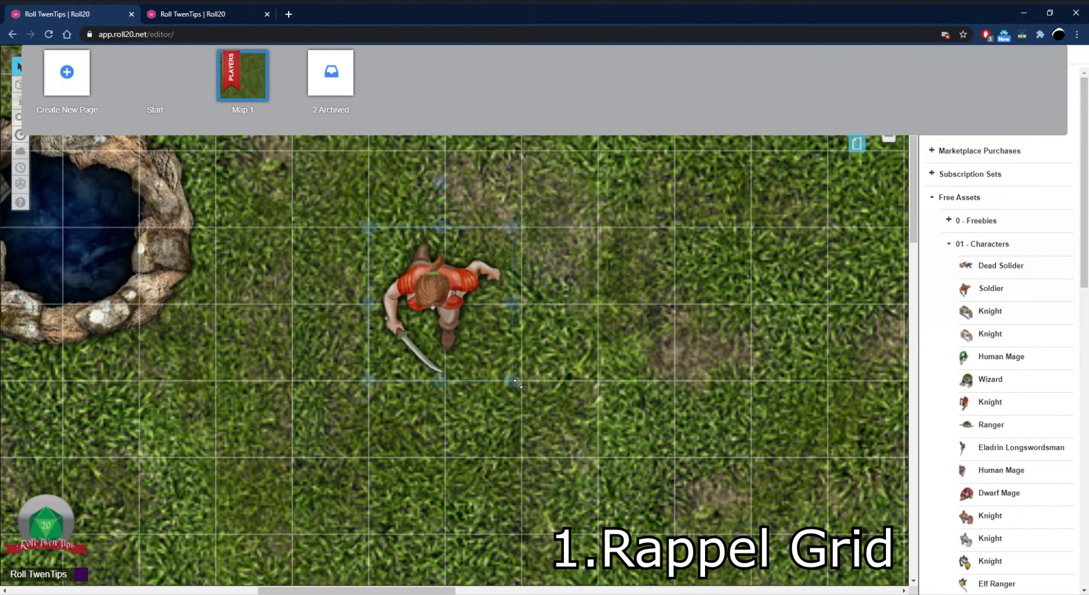
Move the soldier token freely around its spot so it sits off the grid lines
right_click(426, 272)
mouse_move(457, 260)
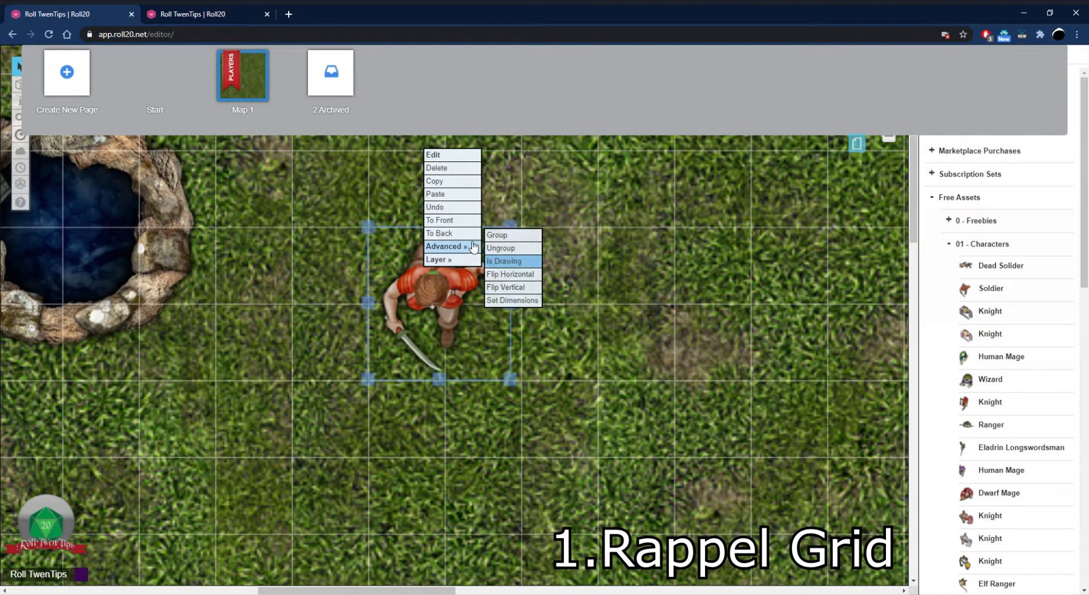
left_click(593, 373)
left_click_drag(477, 299, 486, 341)
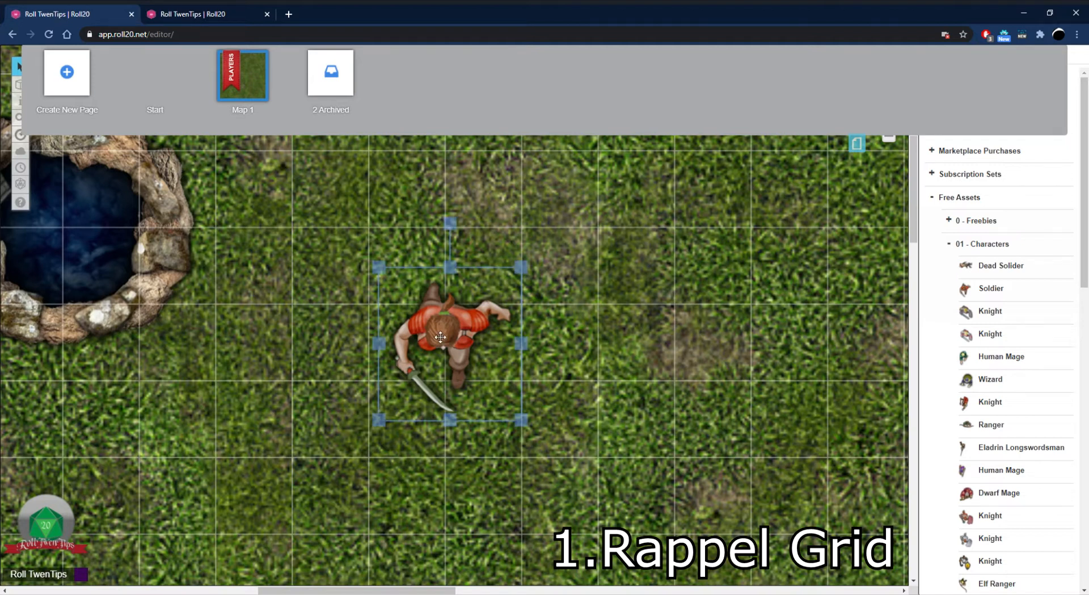
left_click_drag(482, 347, 466, 333)
Turn off the Is Drawing option for the soldier token and select it again
right_click(465, 333)
mouse_move(497, 306)
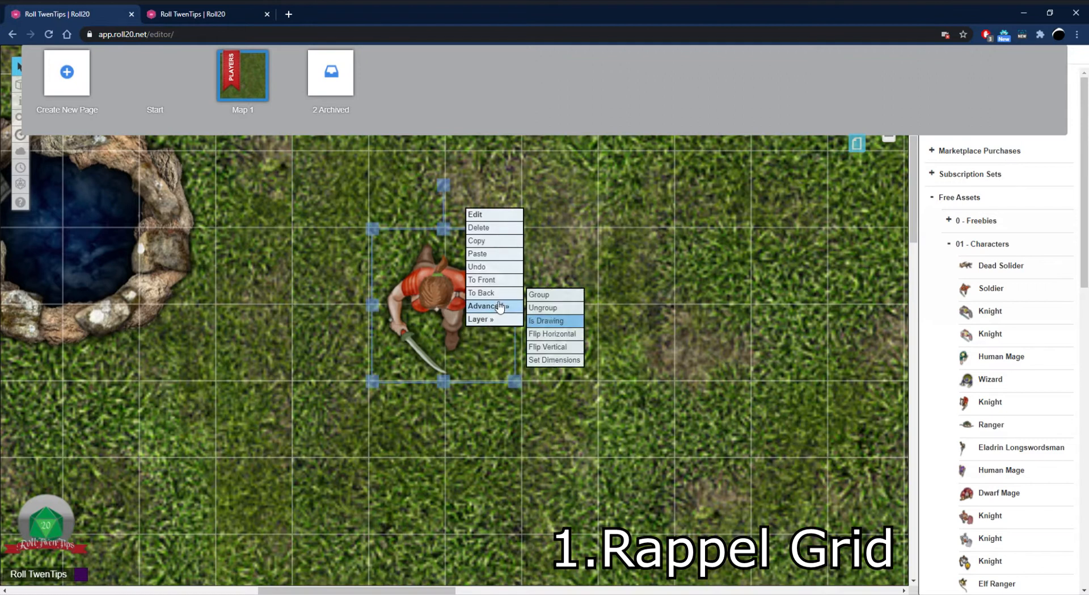
left_click(555, 312)
left_click(448, 305)
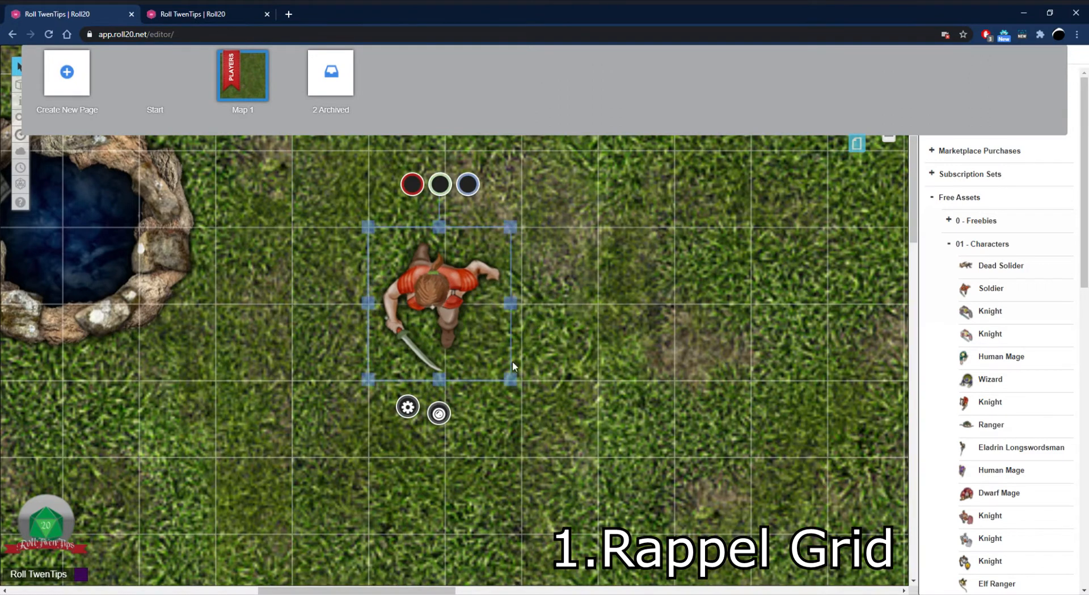
Fit the soldier token to two by two cells and move it one cell right and one cell down
left_click(612, 434)
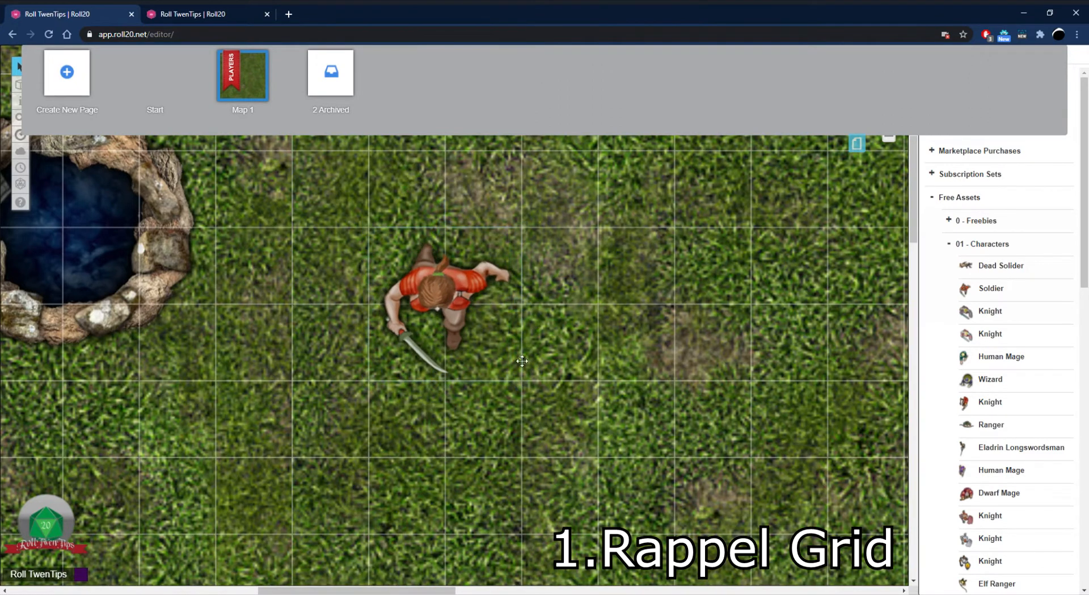
left_click_drag(440, 297, 535, 359)
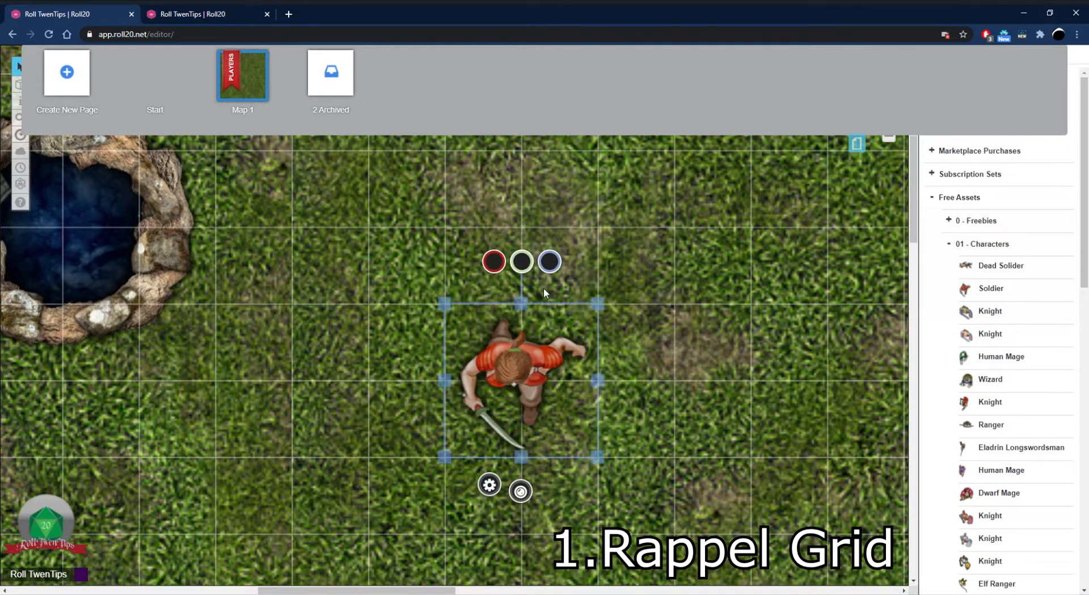
left_click(657, 325)
Close the page overview and select the soldier token to show its three bar bubbles
left_click(558, 359)
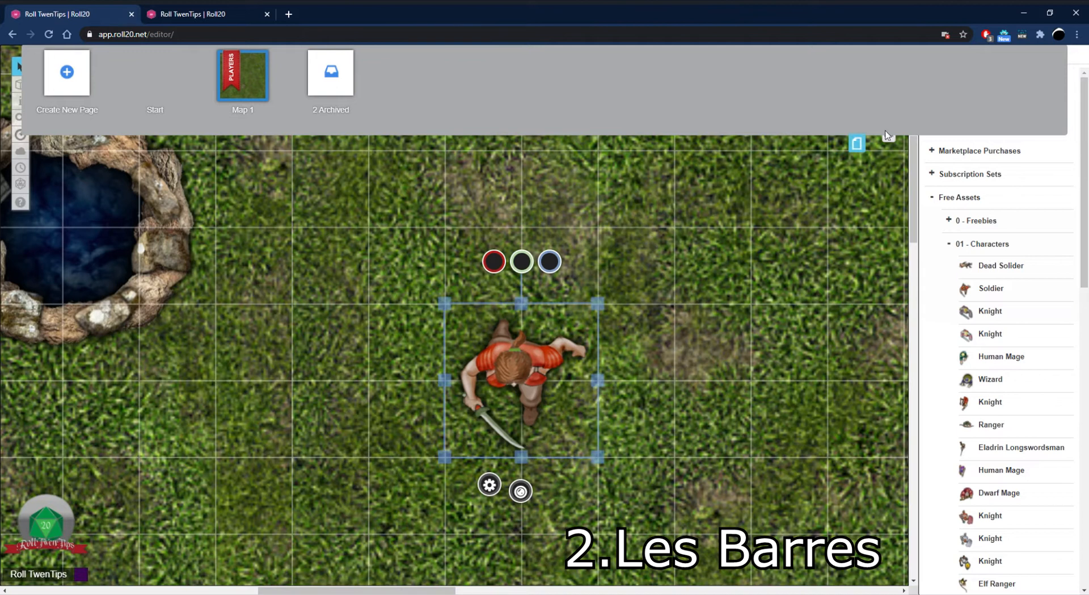
left_click(857, 143)
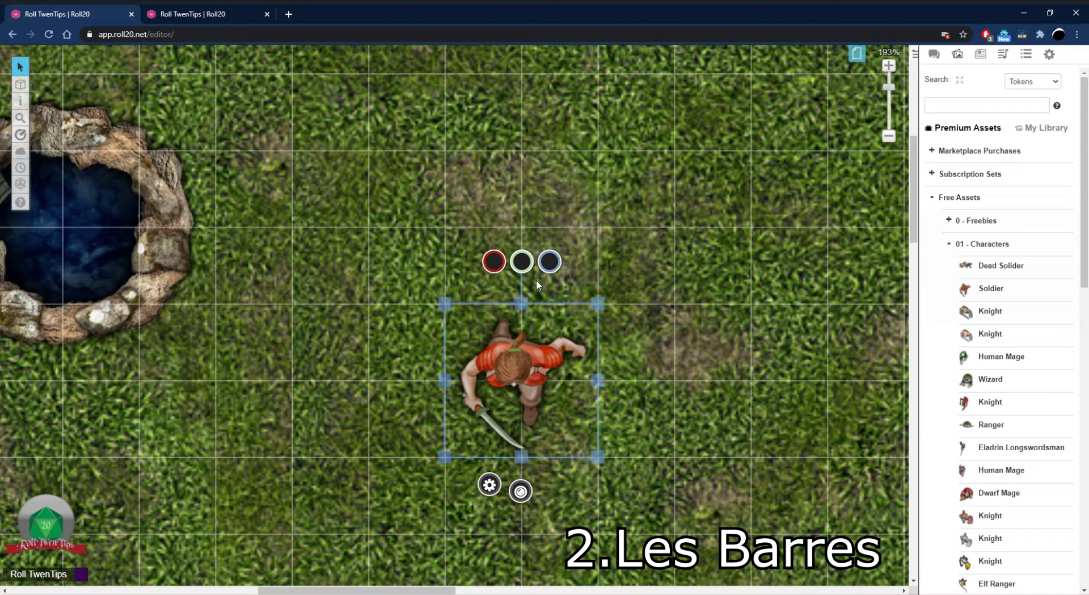
left_click(535, 369)
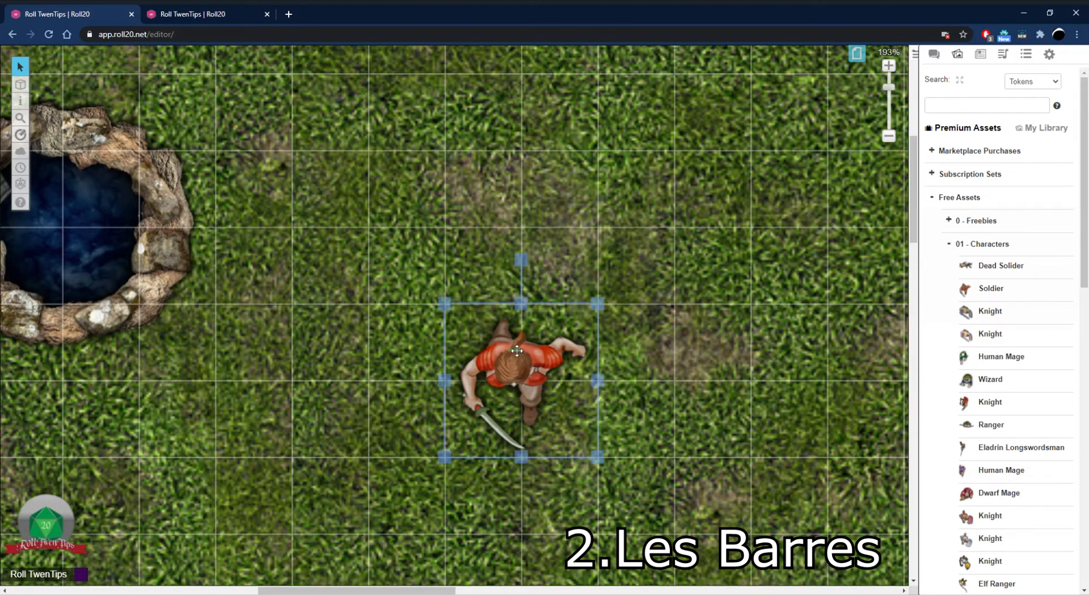
left_click(517, 351)
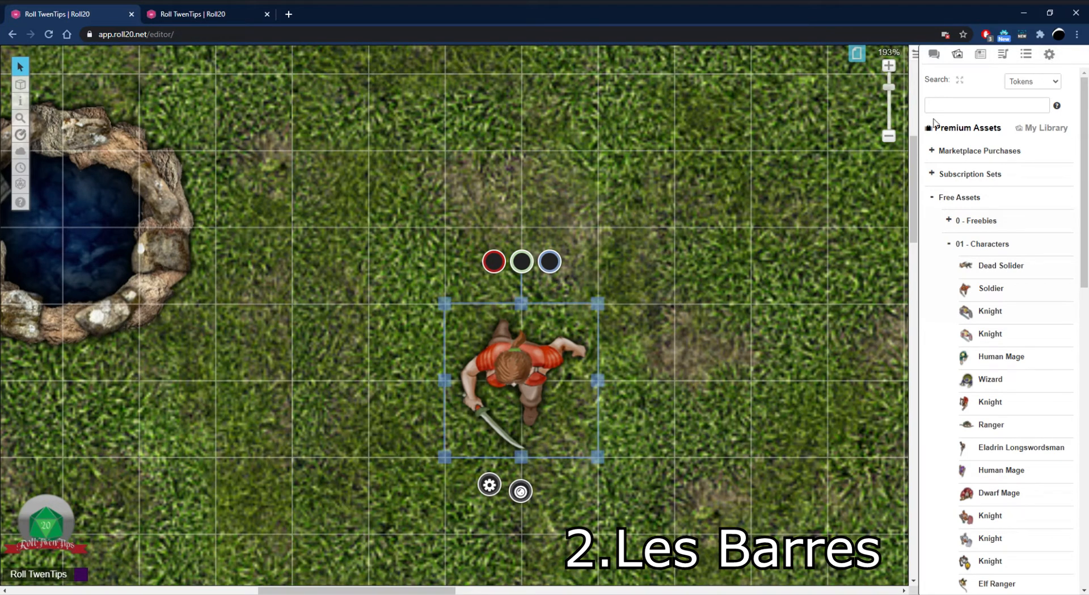
Set the token Bar 1 color to magenta (#ff00ff) in the game settings
left_click(1055, 52)
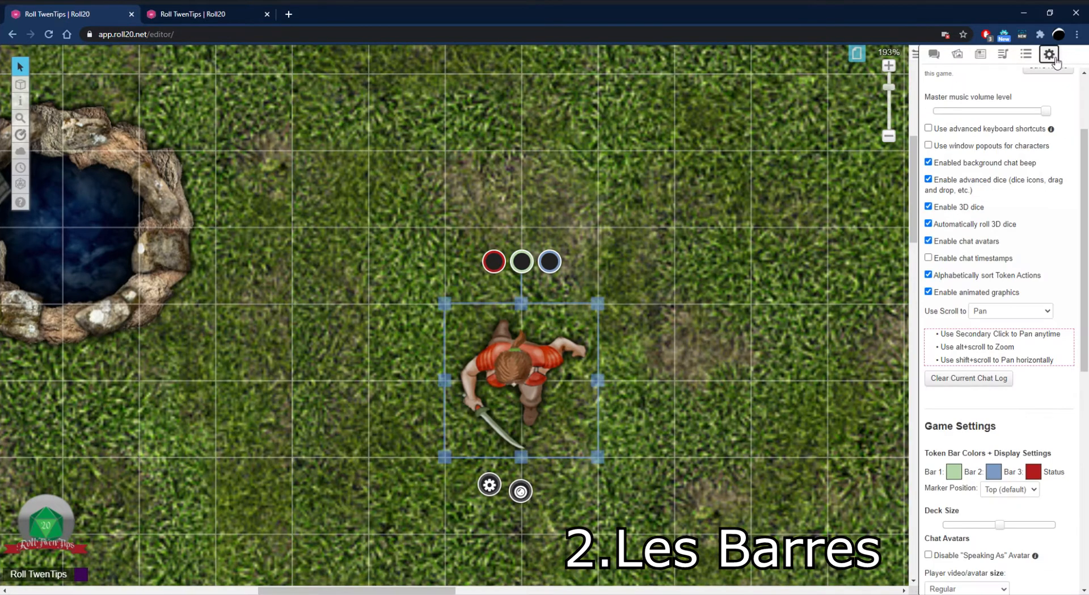
scroll(1020, 239, "down", 2)
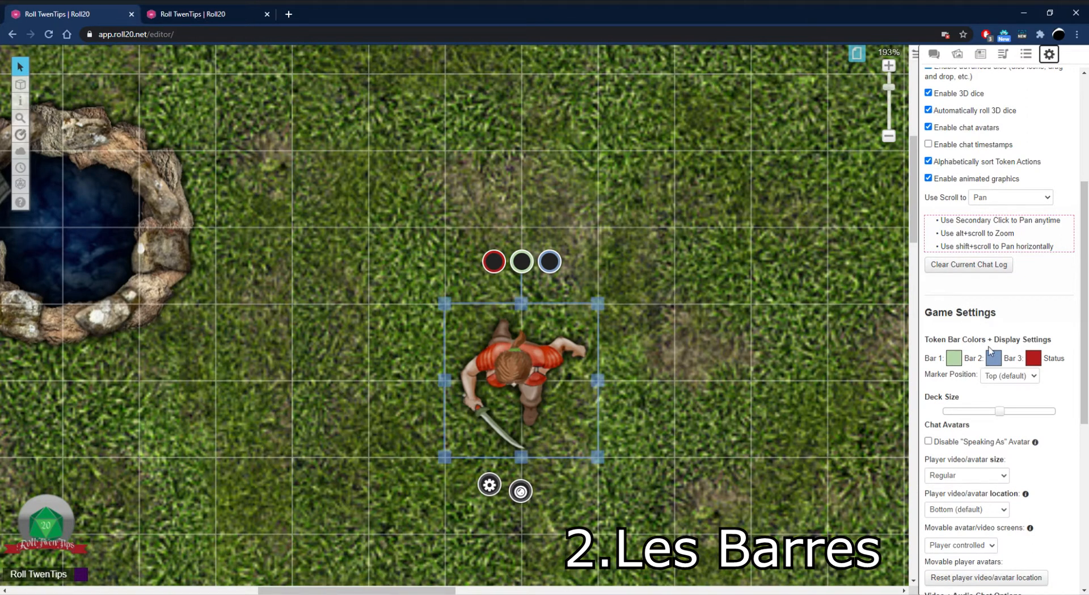
left_click(955, 363)
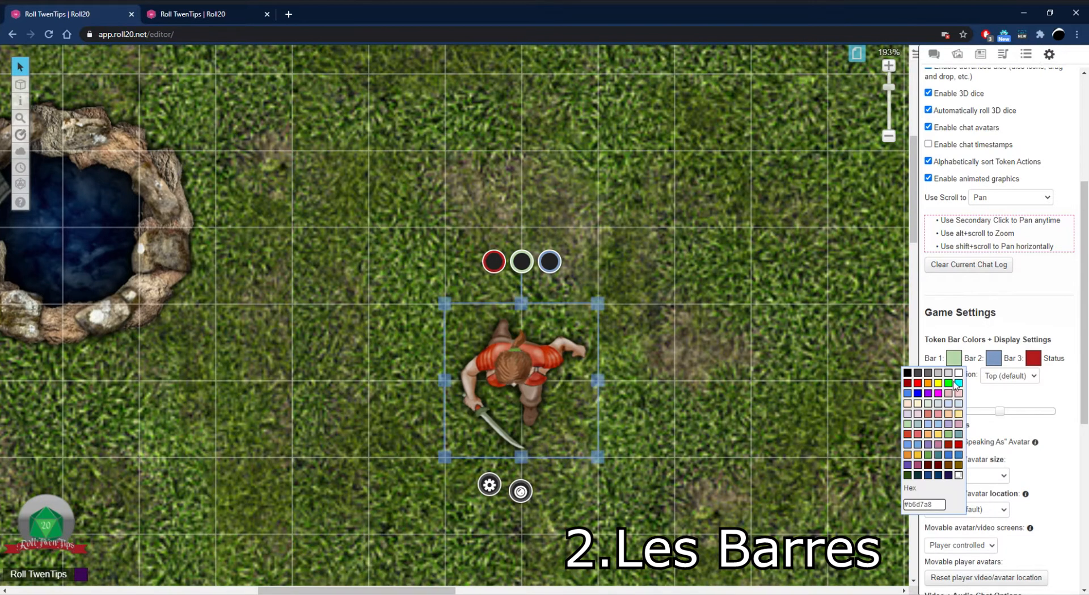
left_click(939, 393)
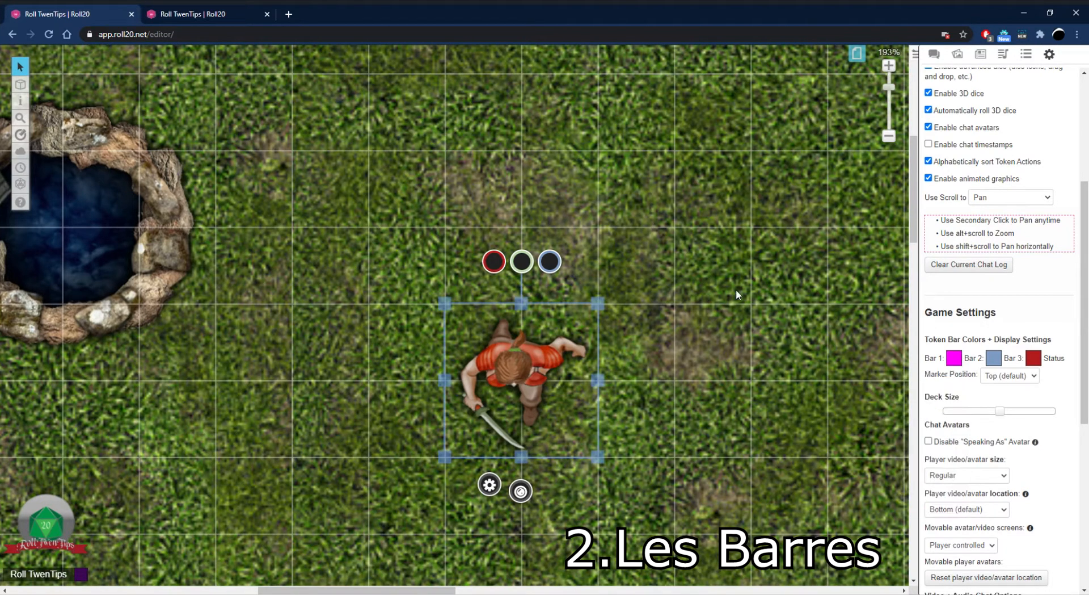
Reselect the soldier token to check its Bar 1 bubble color, open that bubble's value field, and deselect the token
left_click(669, 342)
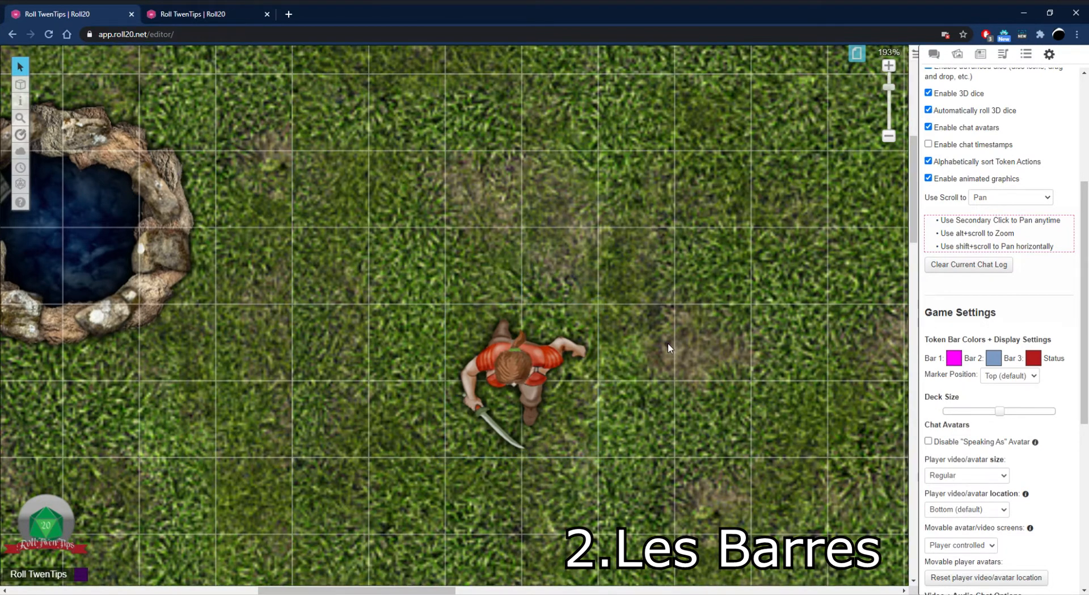
left_click(536, 386)
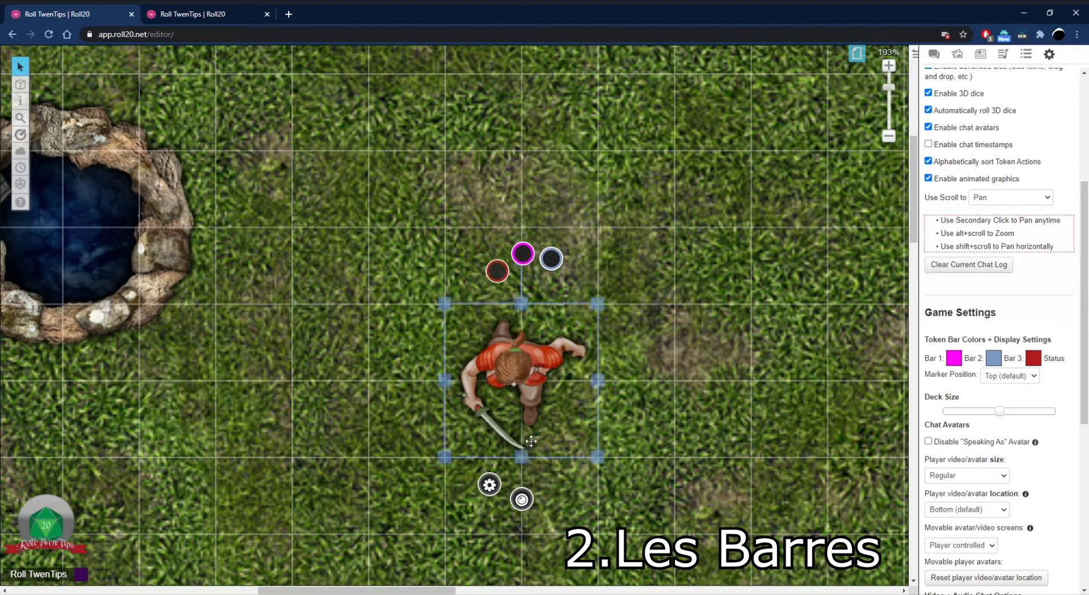
left_click(529, 261)
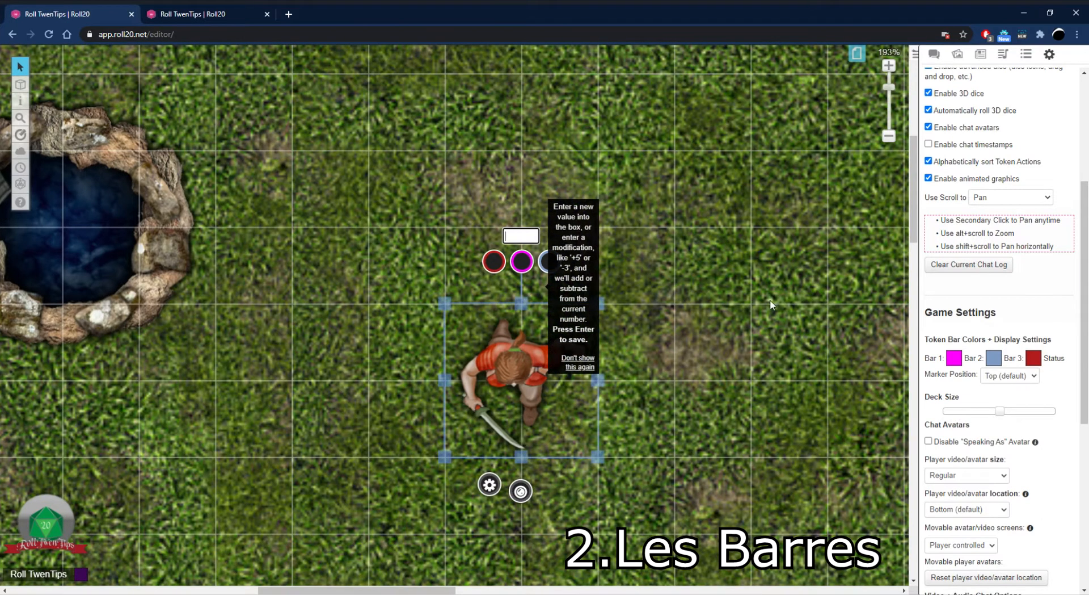
left_click(773, 306)
Change the token Bar 1 color to the pale green swatch in the game settings, with the soldier token selected
left_click(955, 359)
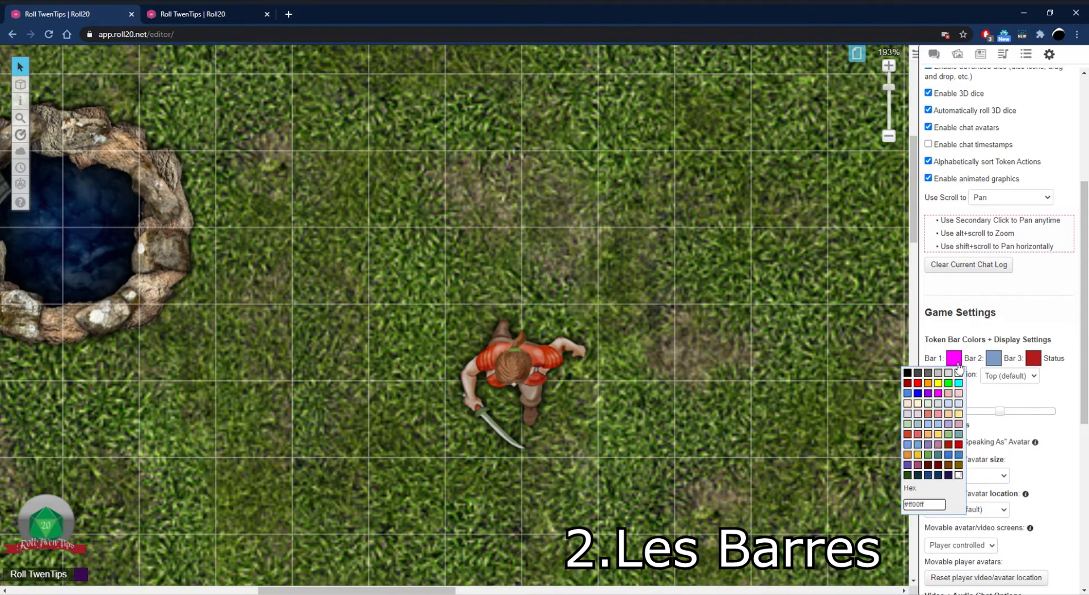
left_click(624, 327)
left_click(526, 362)
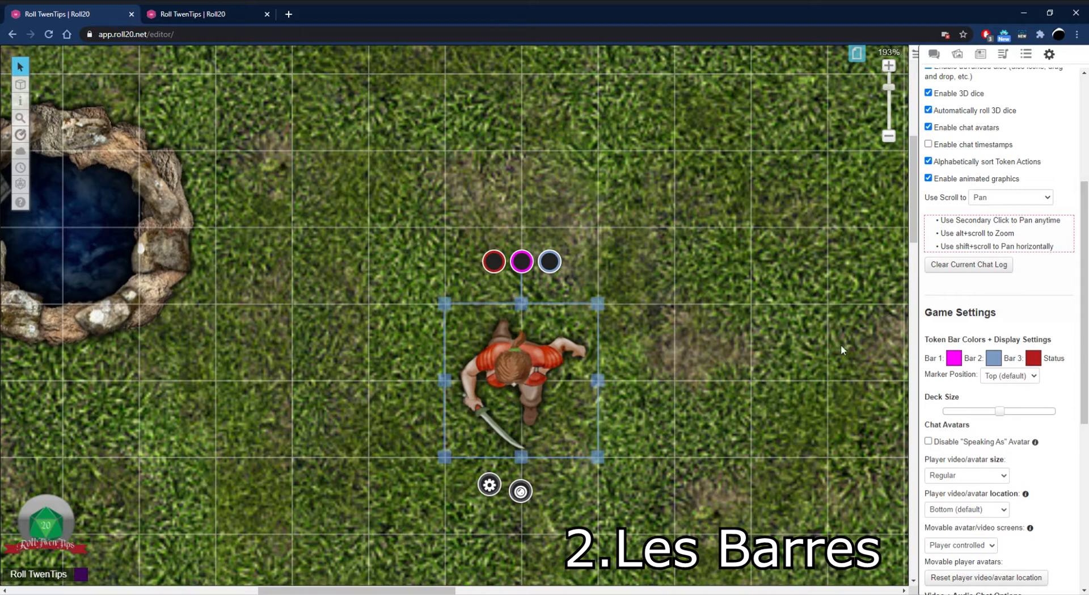
left_click(955, 363)
left_click(931, 410)
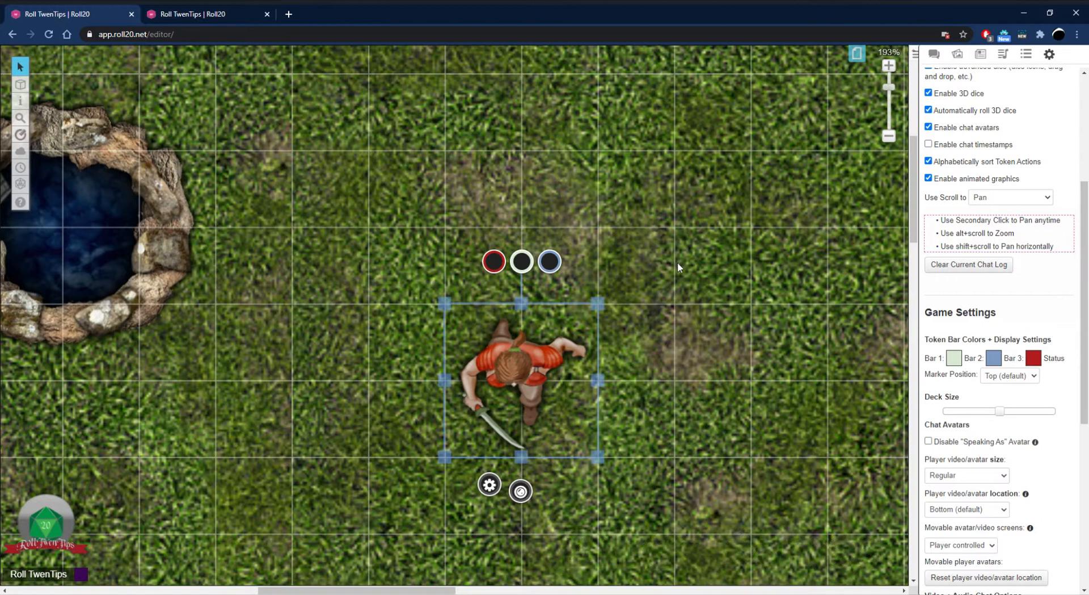
Add the red, blue, green, orange, purple, pink, yellow and red X status markers to the soldier token
left_click(520, 491)
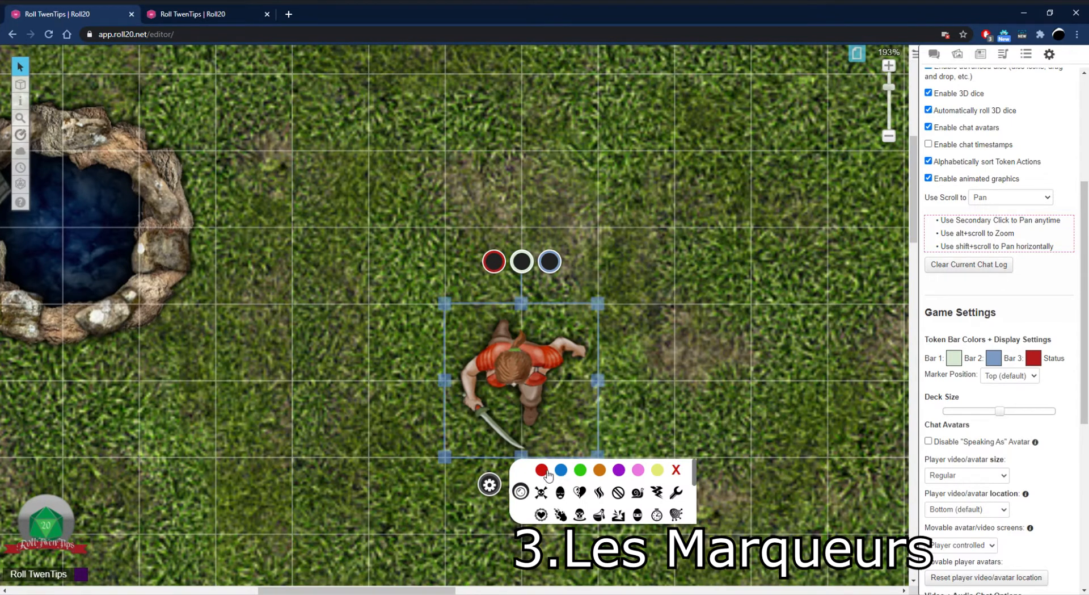
left_click(542, 470)
mouse_move(529, 489)
left_click(560, 470)
left_click(580, 469)
left_click(599, 470)
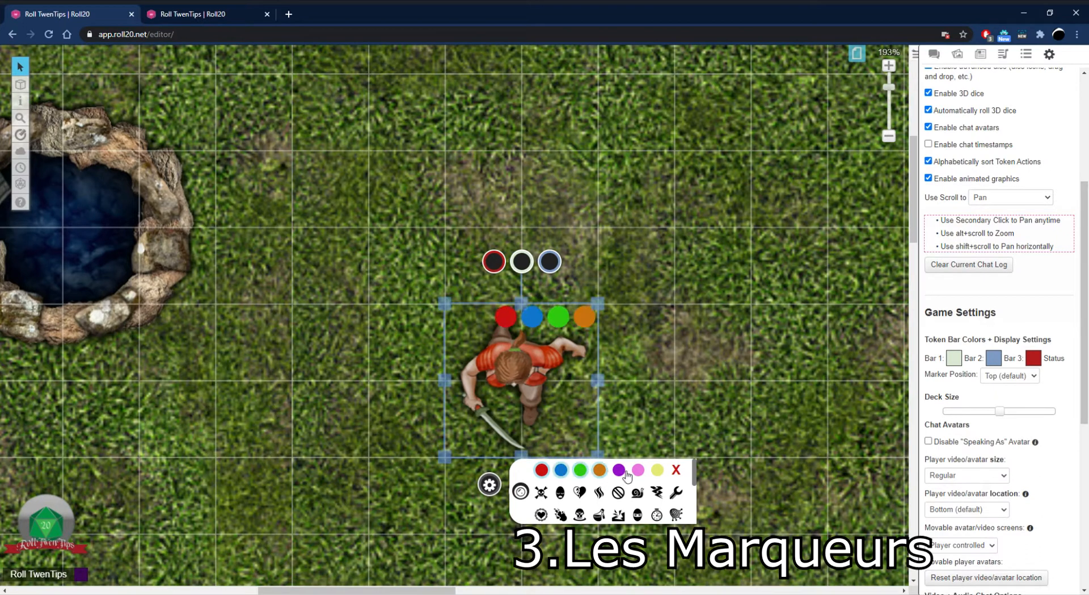
left_click(619, 469)
left_click(638, 469)
left_click(657, 470)
left_click(675, 471)
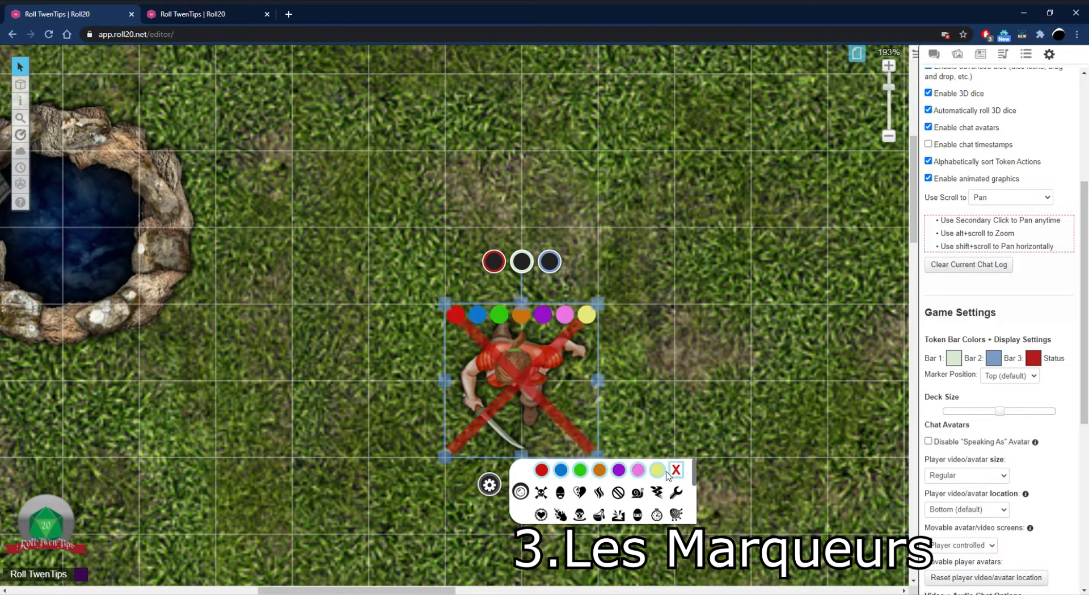
Add the skull, sleeping face, half-heart, wavy haze, snail, lightning and wrench markers to the token, and browse the remaining markers
left_click(542, 494)
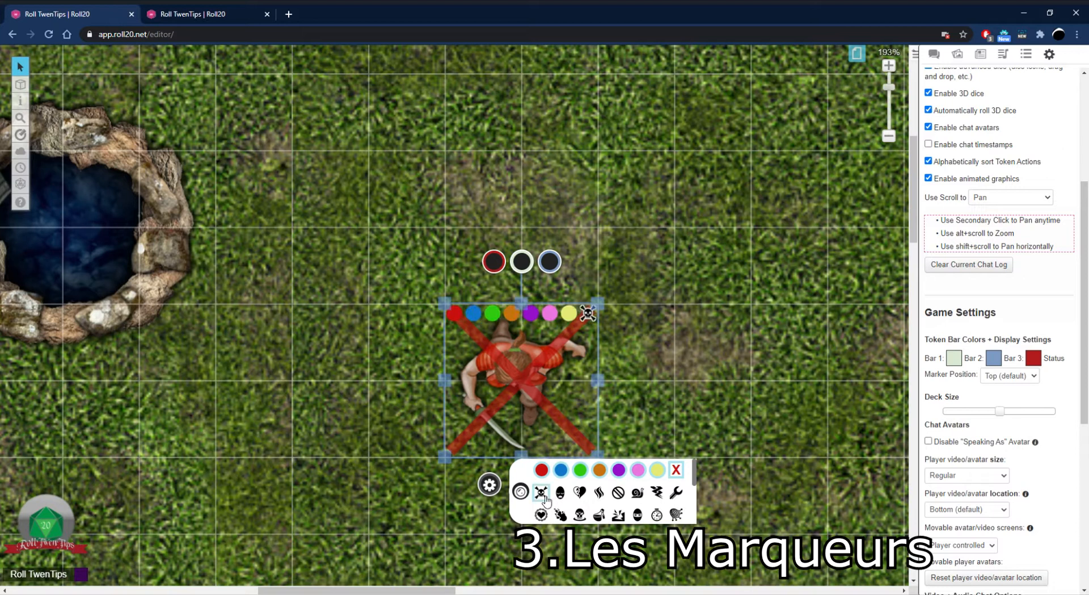
left_click(561, 493)
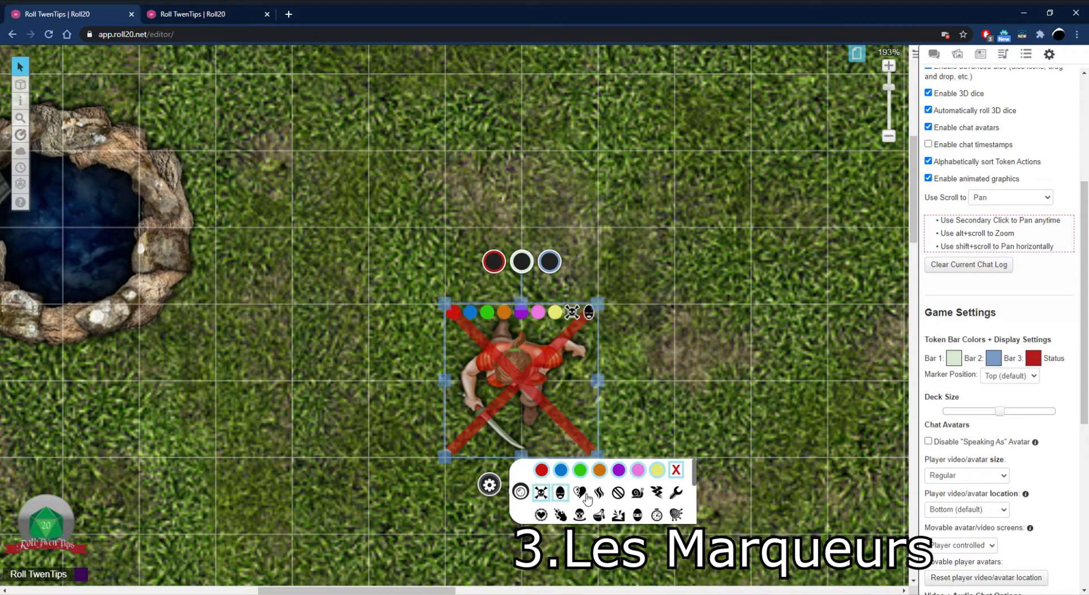
left_click(580, 498)
left_click(599, 498)
left_click(618, 493)
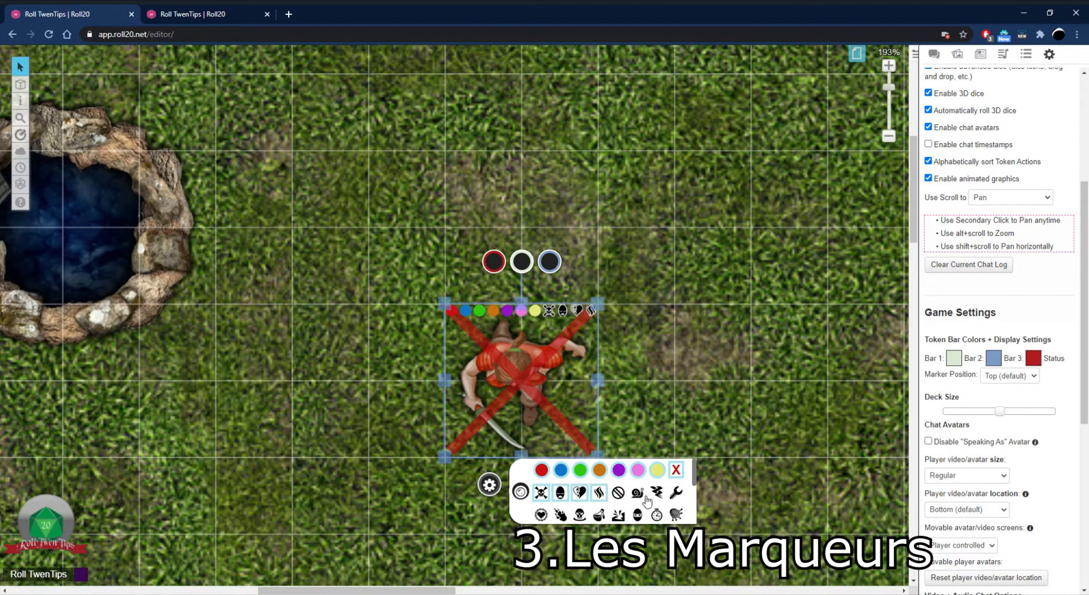
left_click(637, 493)
left_click(657, 492)
left_click(676, 494)
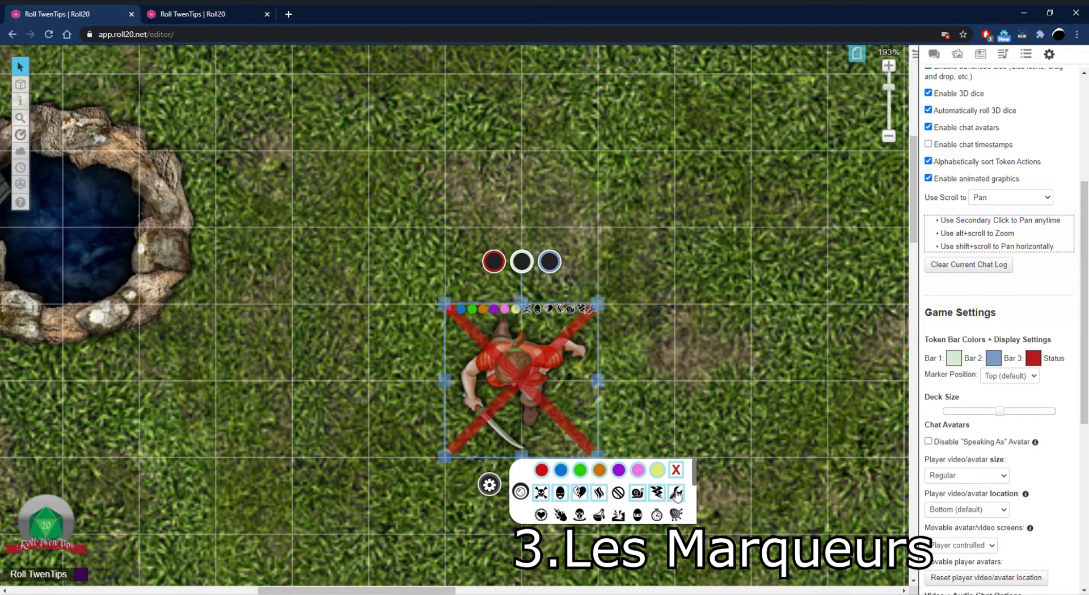
scroll(670, 504, "down", 2)
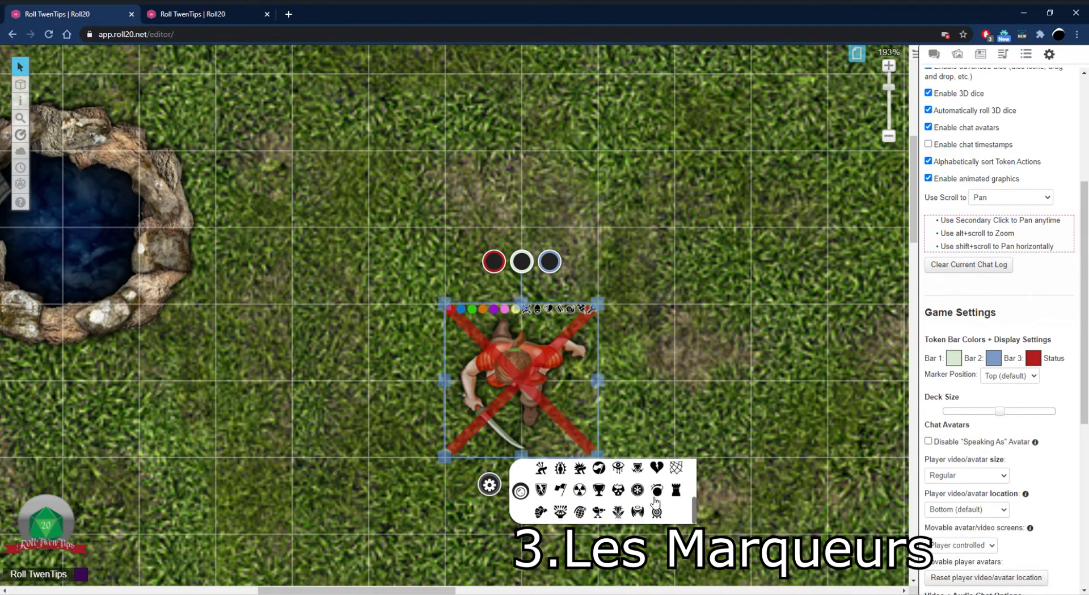
scroll(658, 505, "up", 2)
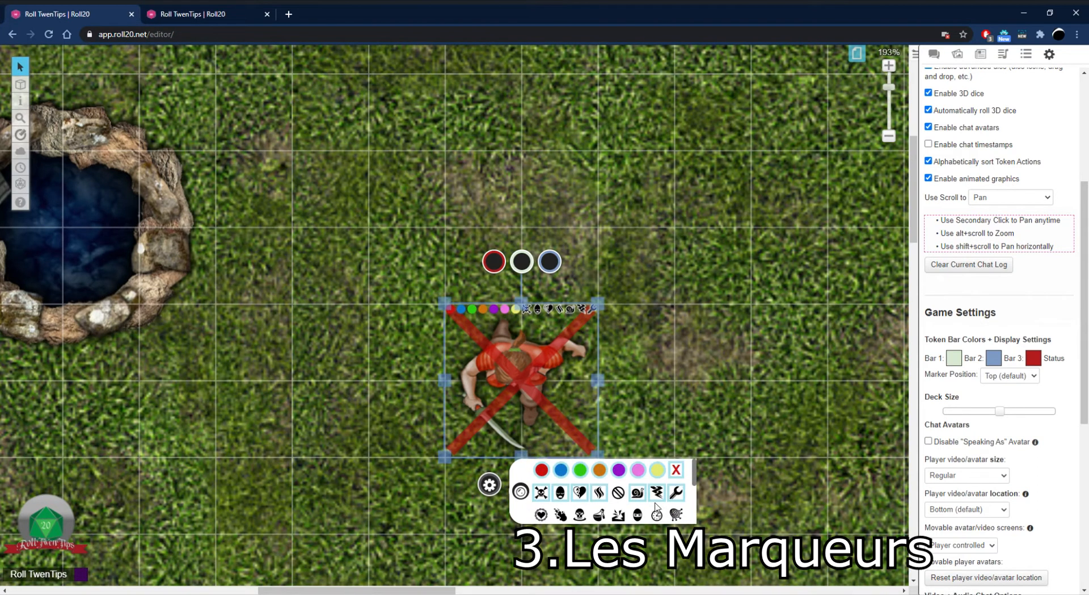
Remove all seven colored dot markers and the red X marker from the soldier token
left_click(544, 472)
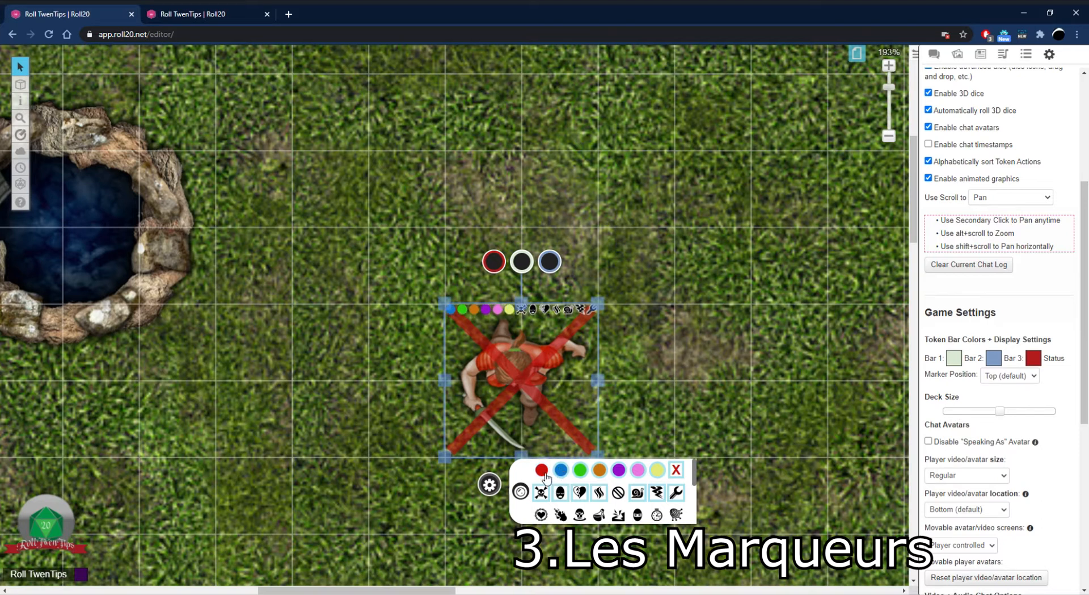
left_click(561, 470)
left_click(579, 469)
left_click(599, 470)
left_click(618, 469)
left_click(637, 470)
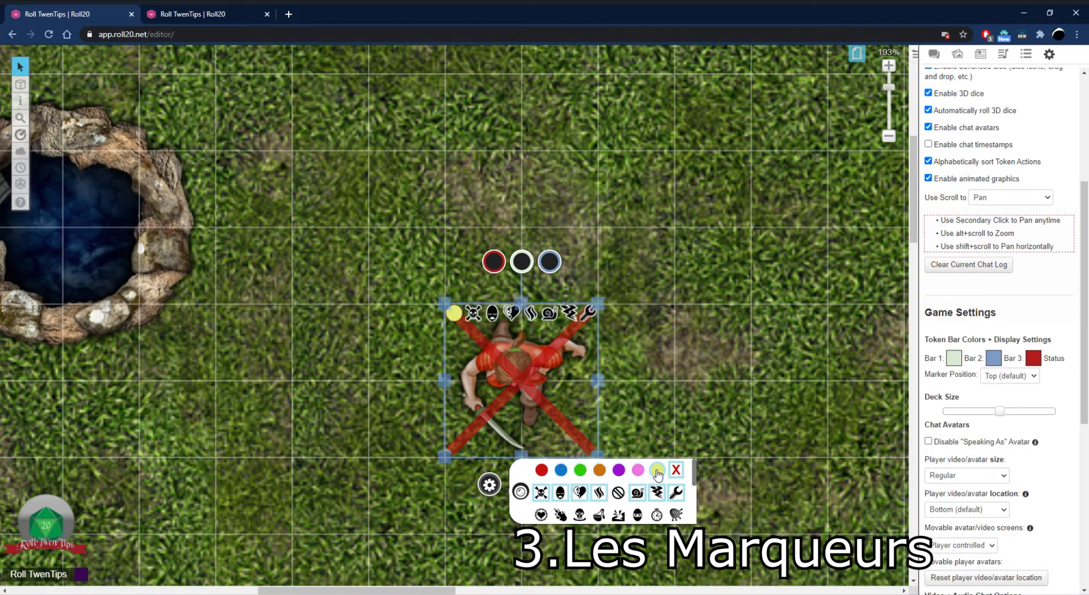
left_click(657, 471)
left_click(676, 470)
Remove the wrench, lightning, snail, wavy haze, half-heart, sleeping face and skull markers from the token and close the marker list
left_click(677, 493)
left_click(657, 493)
left_click(636, 494)
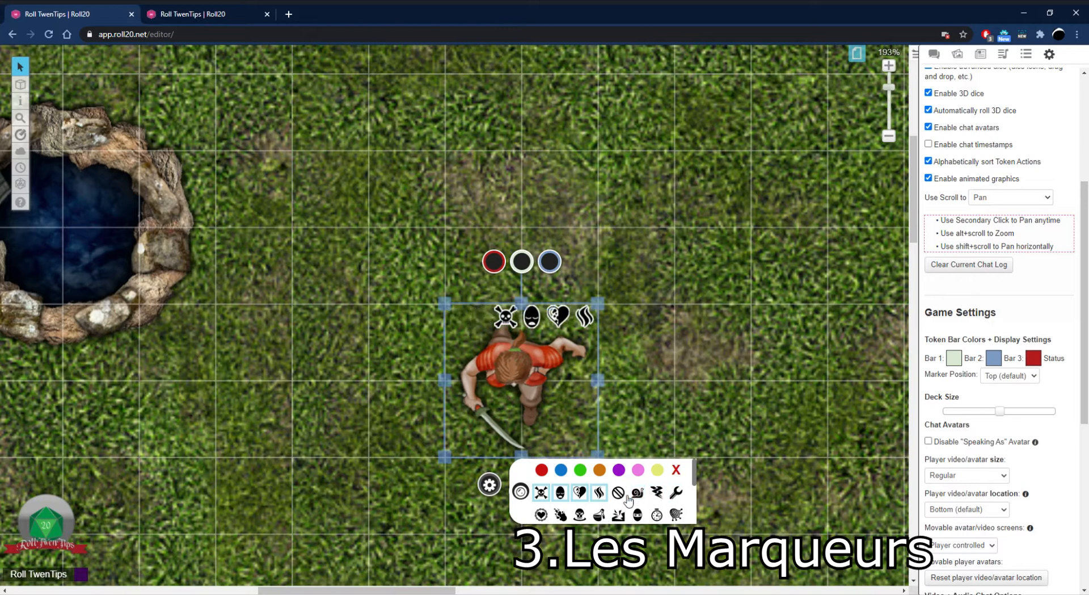
left_click(599, 492)
left_click(579, 492)
left_click(561, 492)
left_click(541, 492)
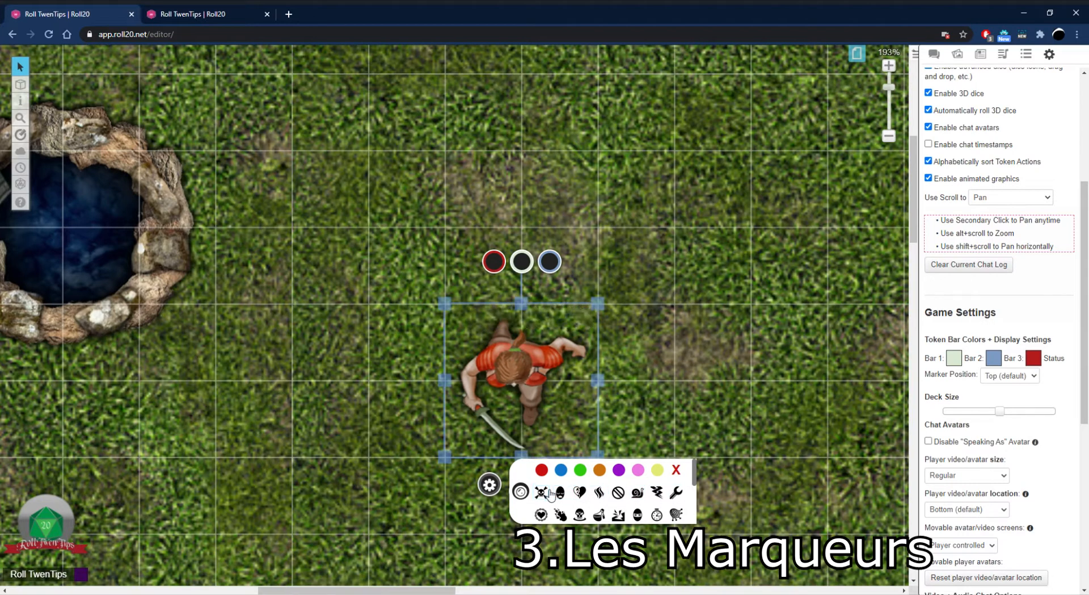
left_click(521, 492)
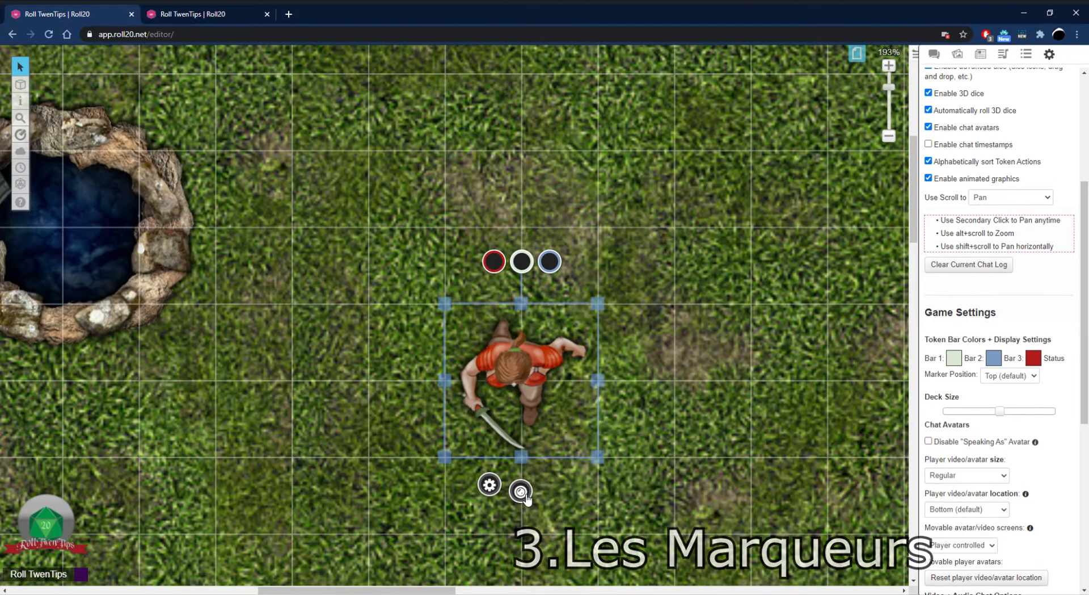
Name the soldier token "Soldat" in its settings, turn on its nameplate, and save the changes
left_click(490, 486)
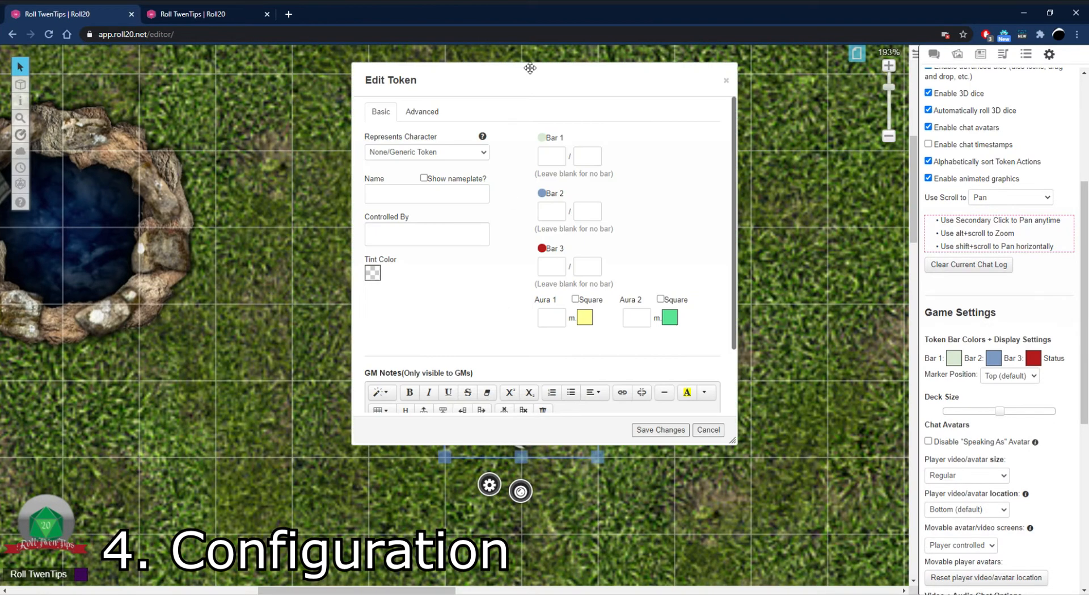
left_click_drag(529, 85, 564, 153)
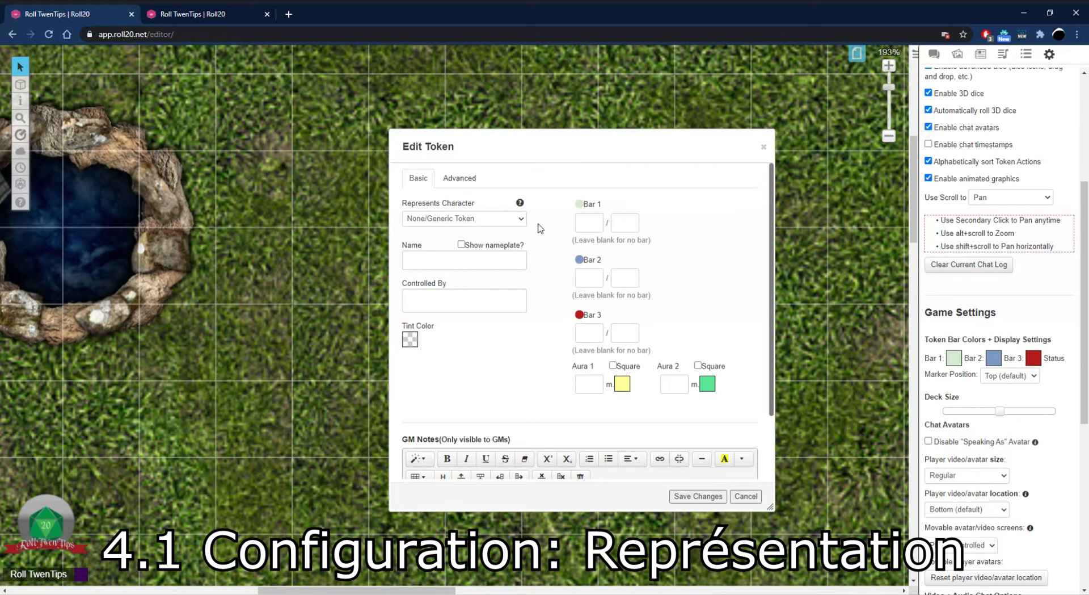
left_click(443, 263)
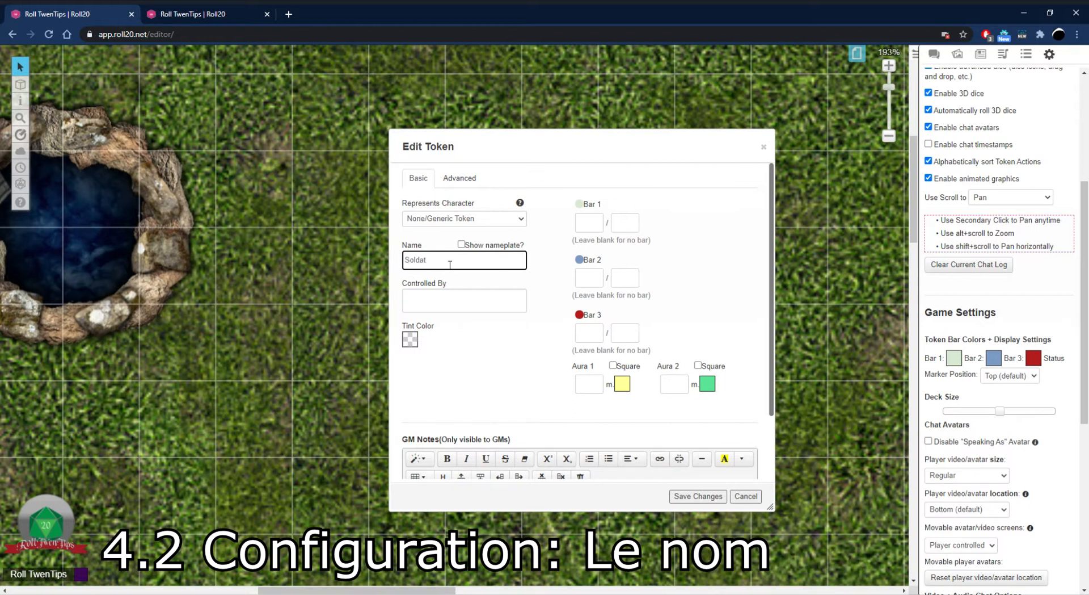
left_click(461, 244)
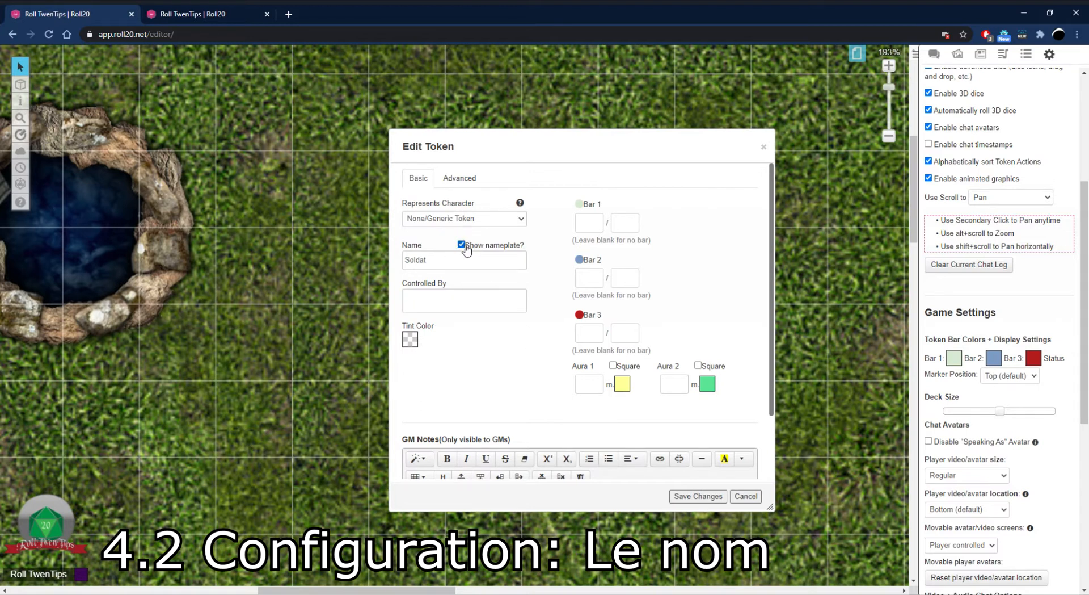
left_click(698, 495)
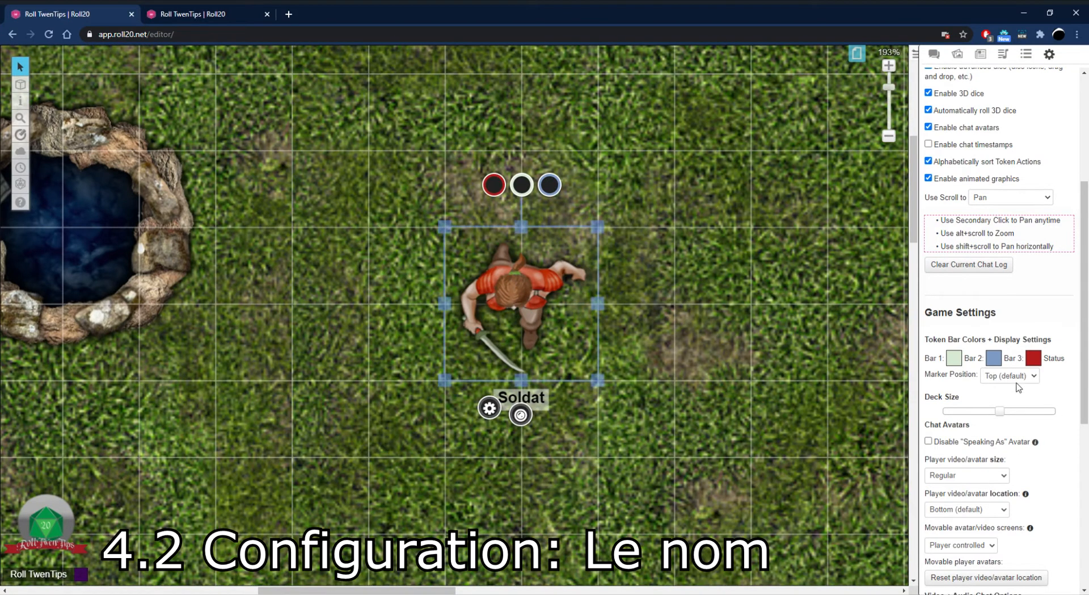
Shift the Soldat token slightly on the grid to check its nameplate, and keep the token selected
left_click_drag(543, 332, 566, 334)
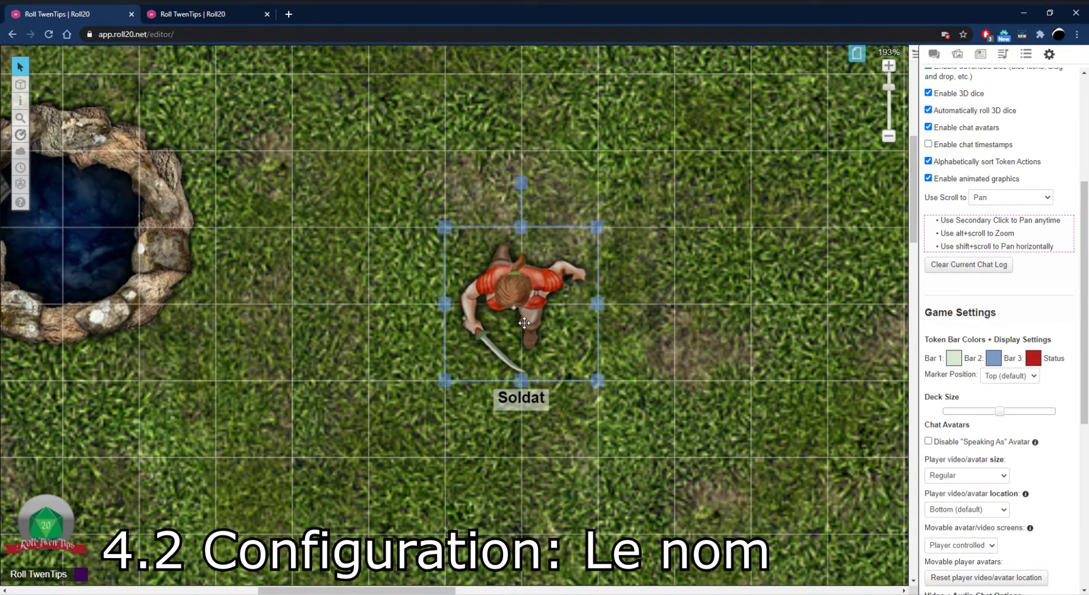
left_click(533, 304)
left_click(532, 311)
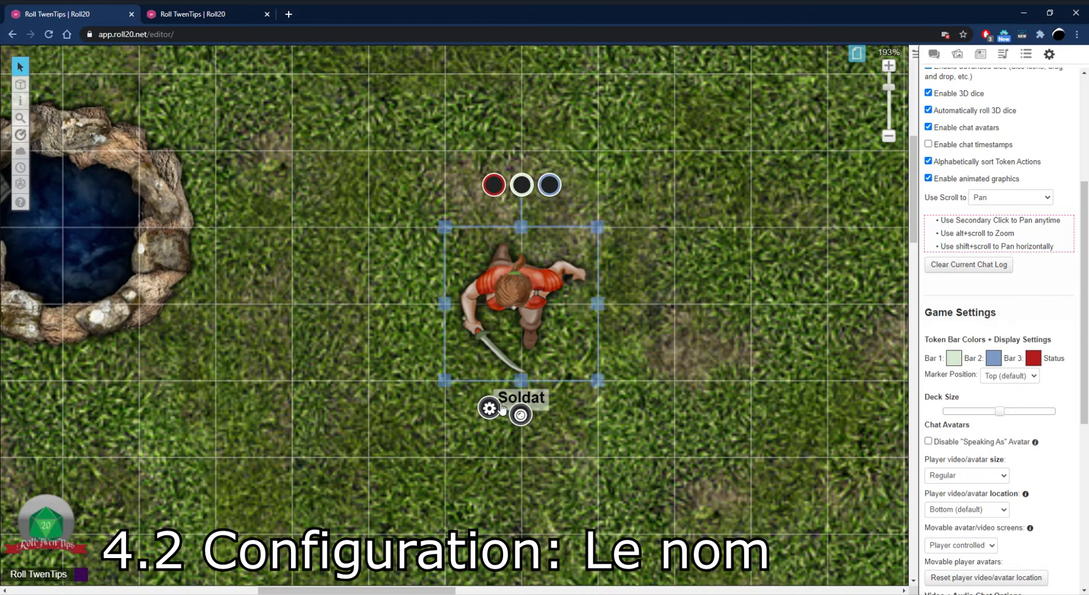
In the Soldat token's settings, assign control of the token to the last player in the list
left_click(491, 407)
left_click(412, 236)
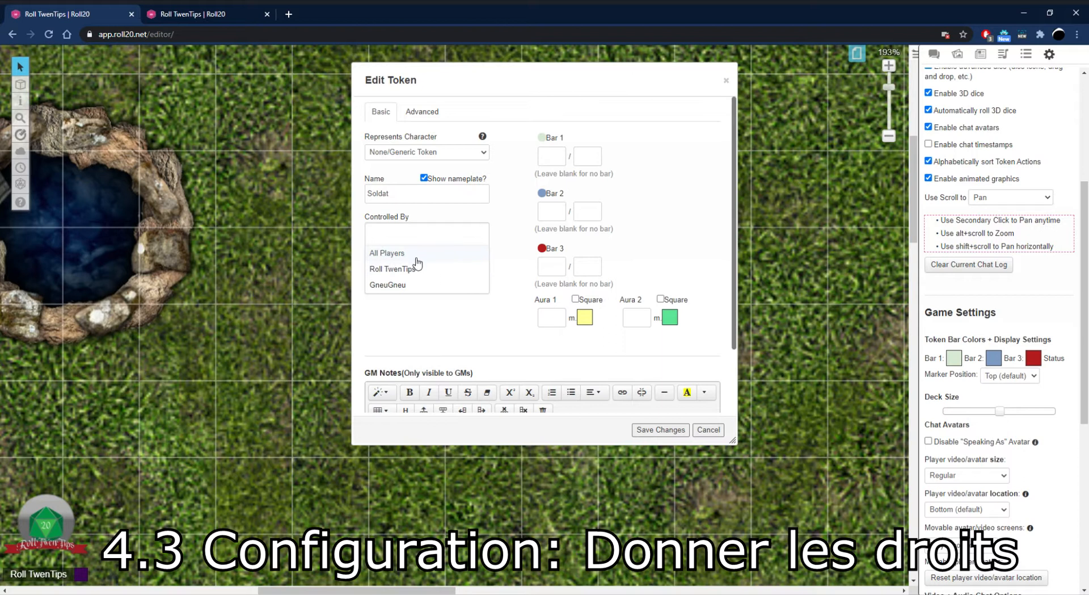
left_click(400, 285)
left_click(438, 340)
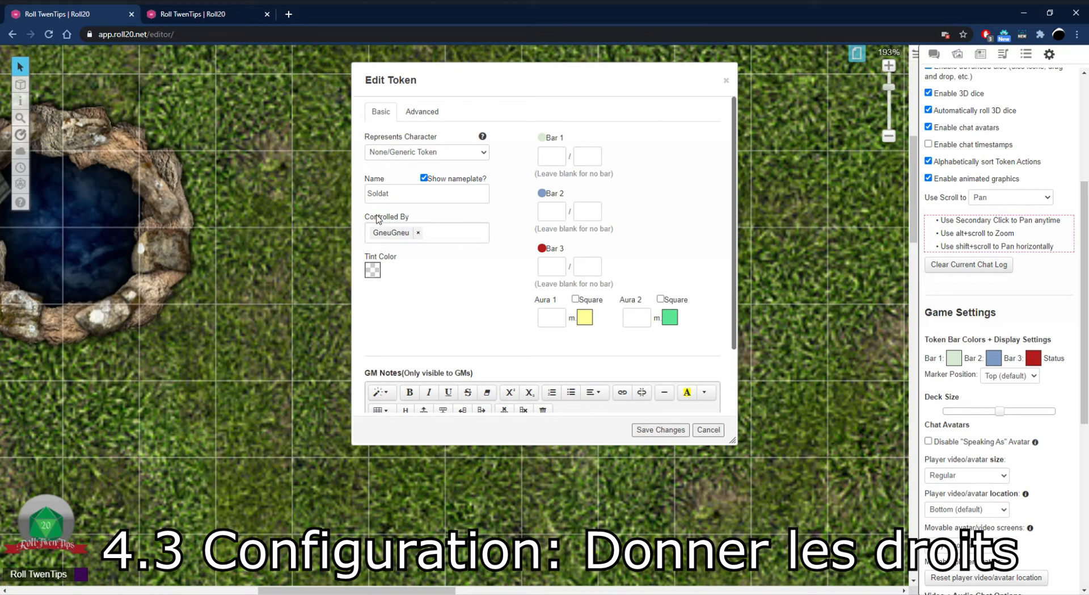
Set the token's Bar 1 to 10/10, Bar 2 to 5/5 and Bar 3 to 15/15, save the changes, and deselect the token
left_click(563, 156)
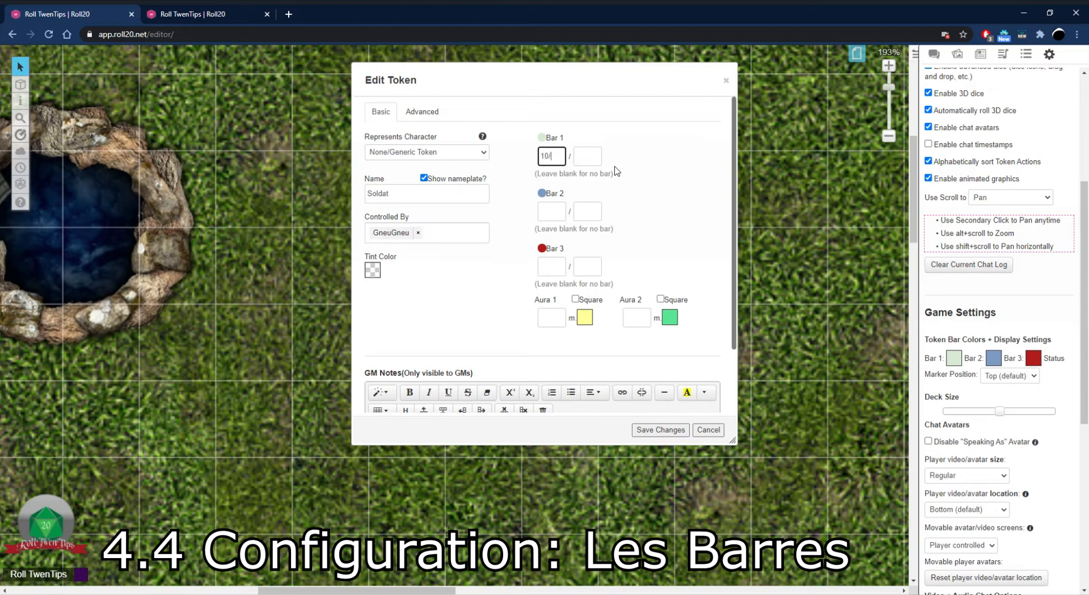
key("Tab")
left_click(546, 213)
key("Tab")
left_click(553, 267)
key("Tab")
left_click(662, 430)
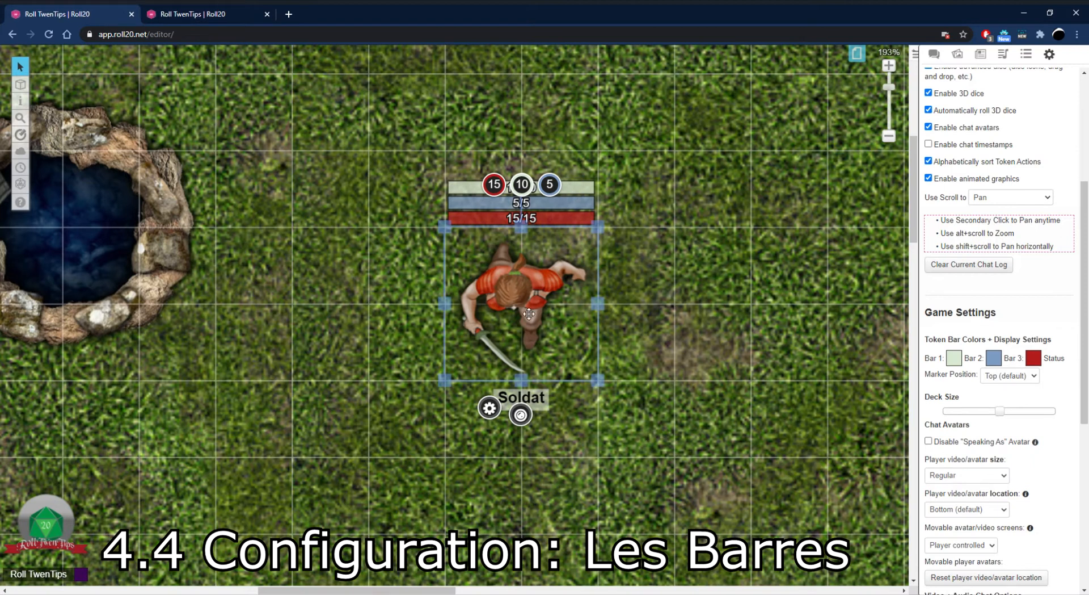
left_click(720, 319)
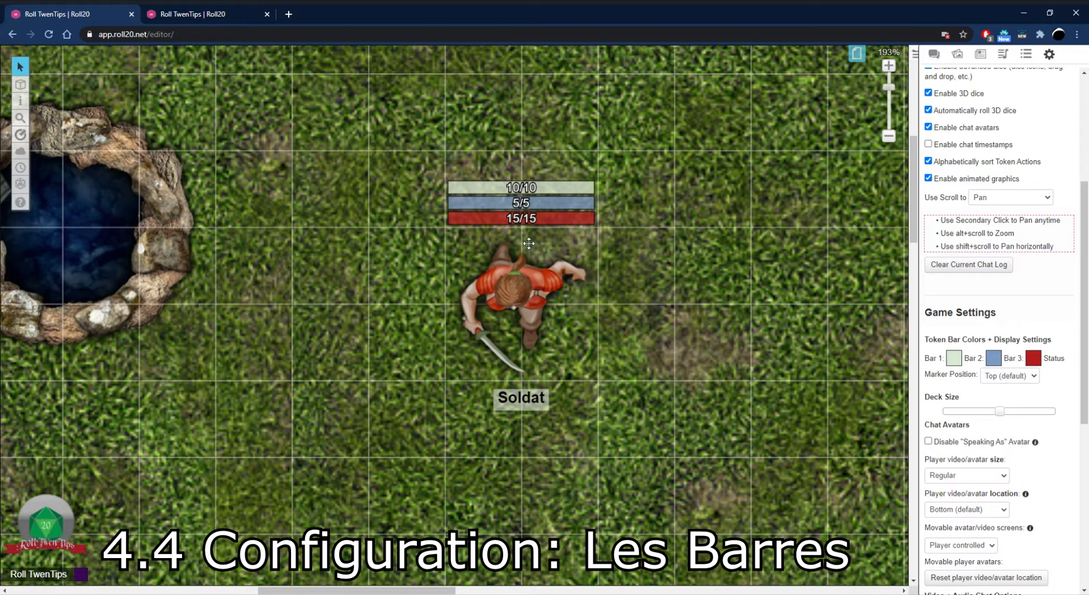
Reopen the Soldat token's settings to review its bar values, and close them without saving
left_click(524, 296)
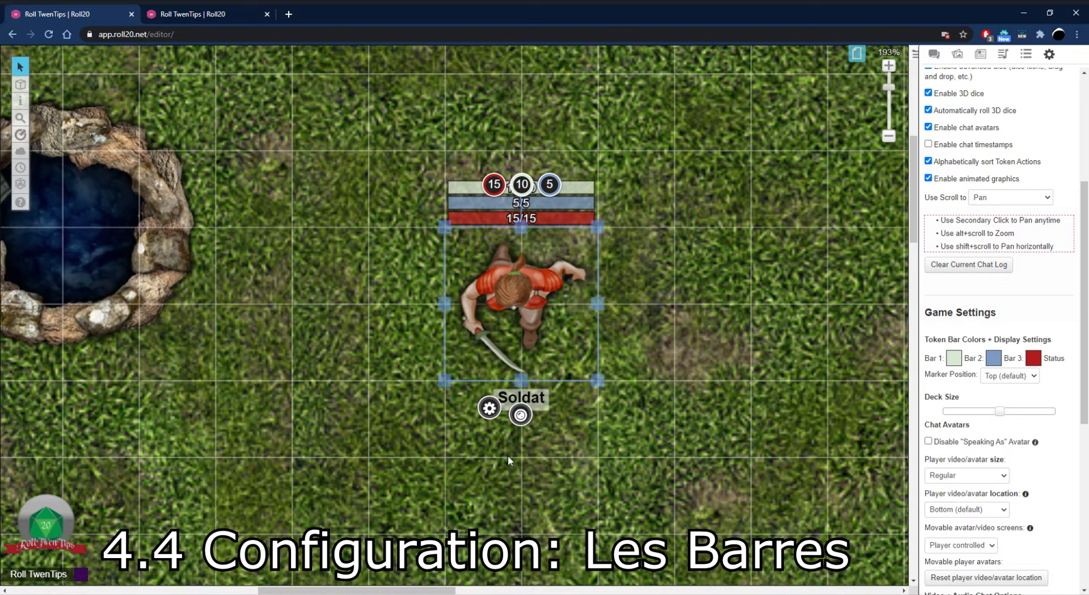
left_click(489, 408)
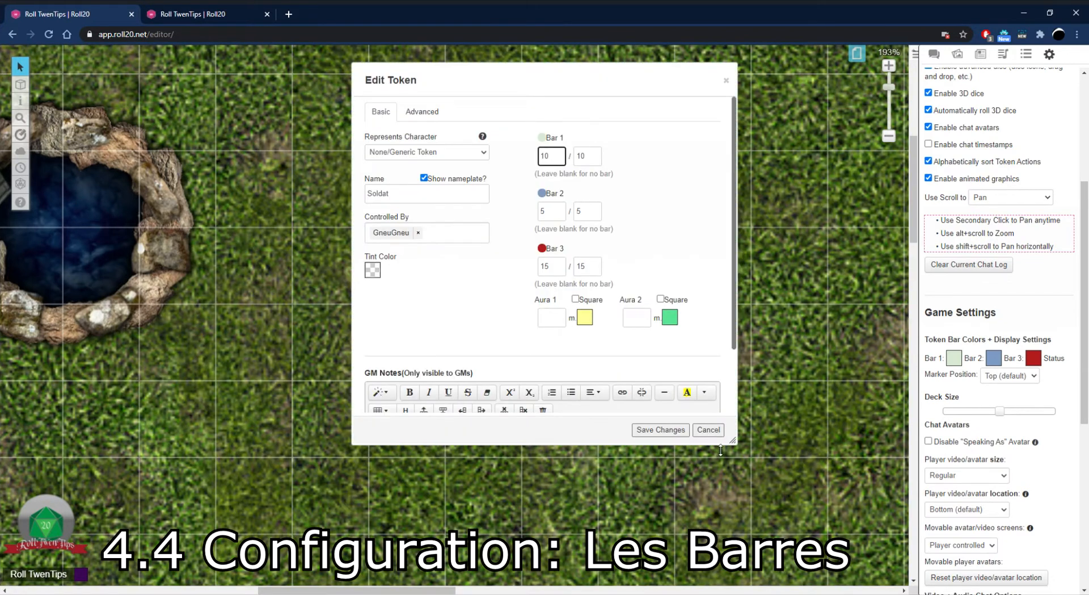
left_click(711, 431)
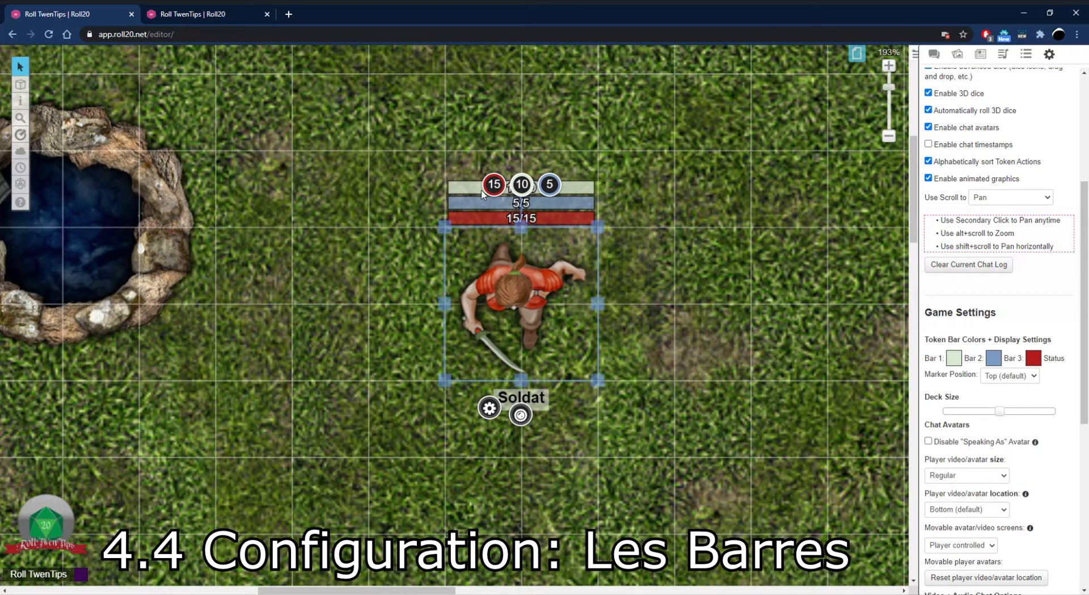
Subtract 4 from the Soldat token's Bar 1 through its bubble on the map, and deselect the token
left_click(522, 185)
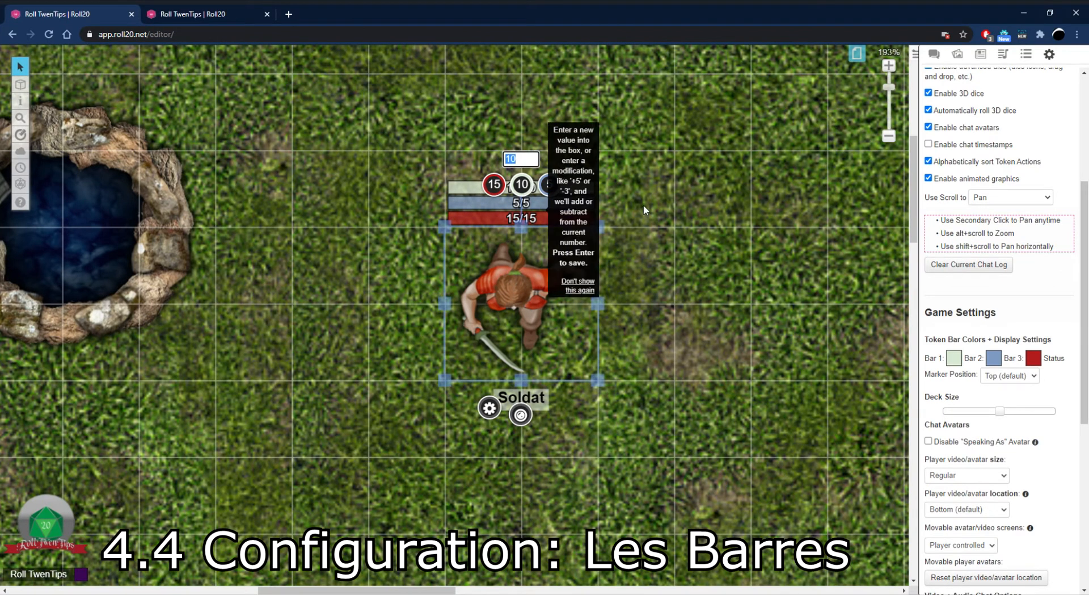
type("-4")
key("Return")
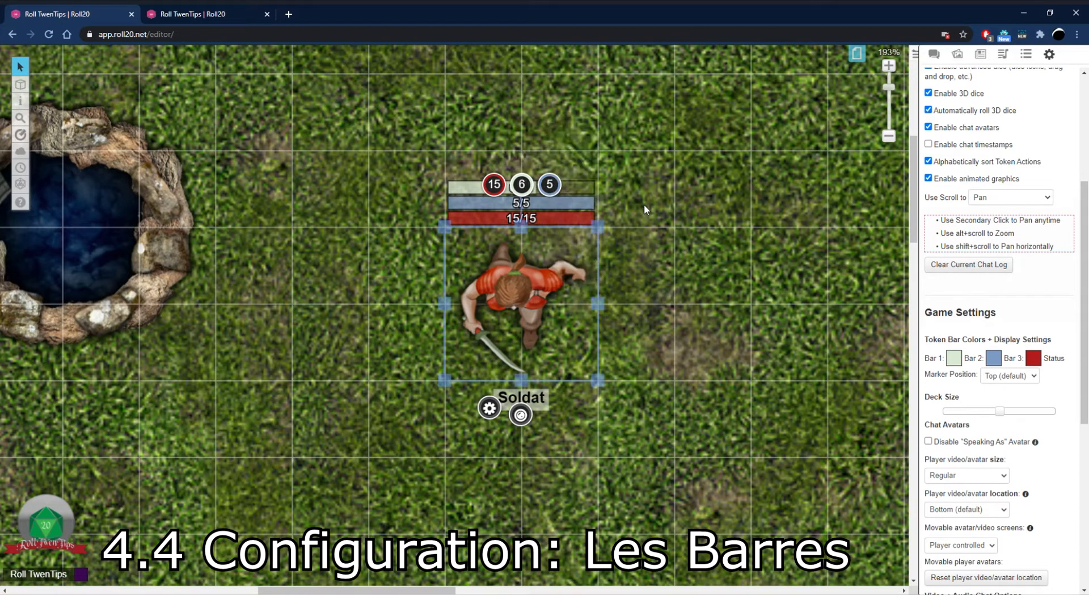
left_click(668, 253)
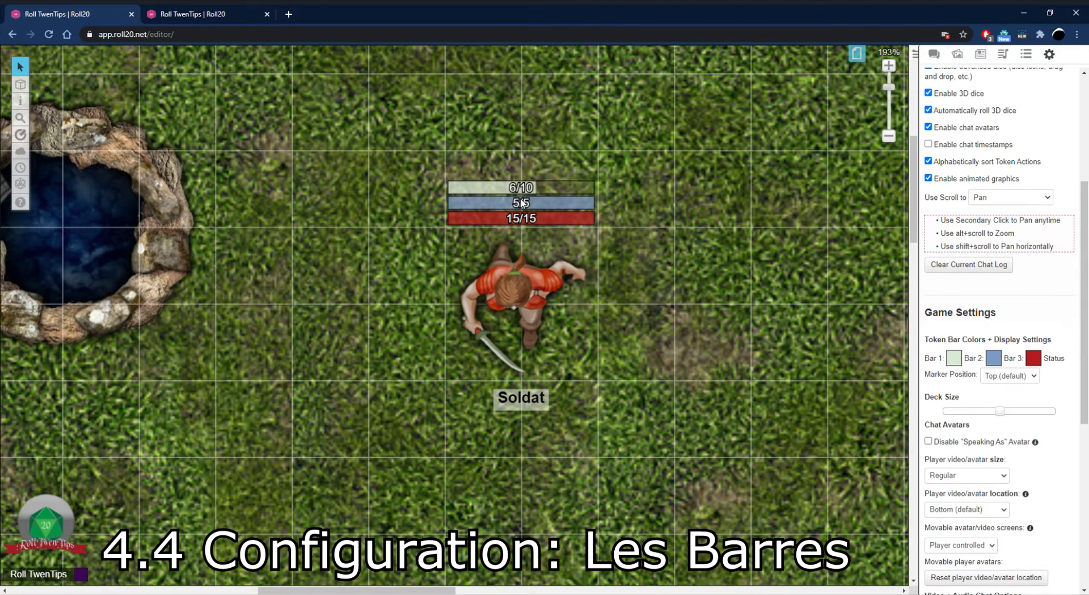
Add 2 to the Soldat token's Bar 1 through its bubble on the map, and deselect the token
left_click(539, 279)
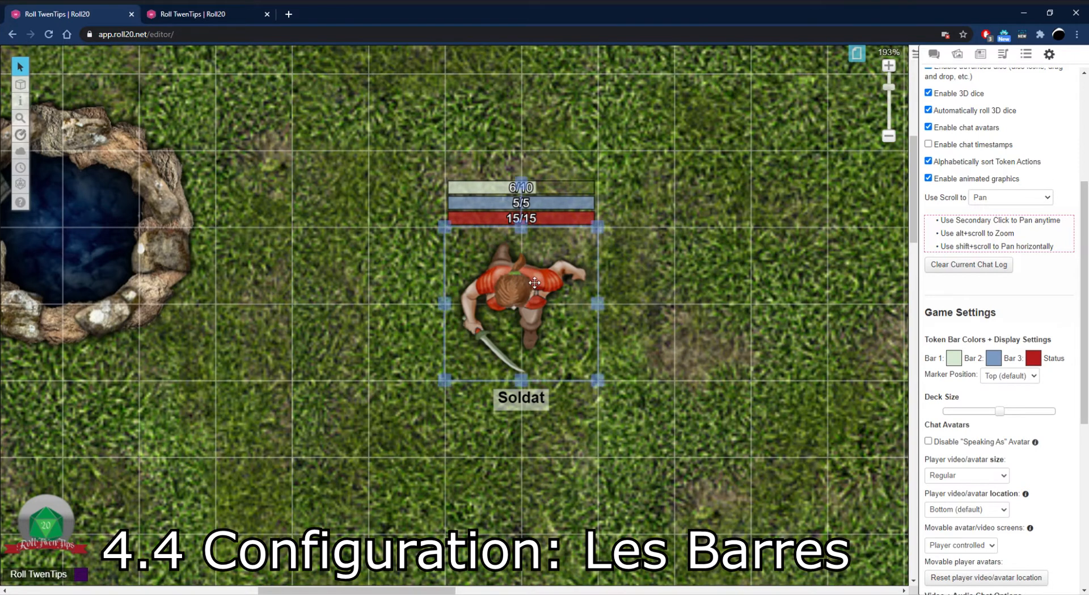
left_click(527, 189)
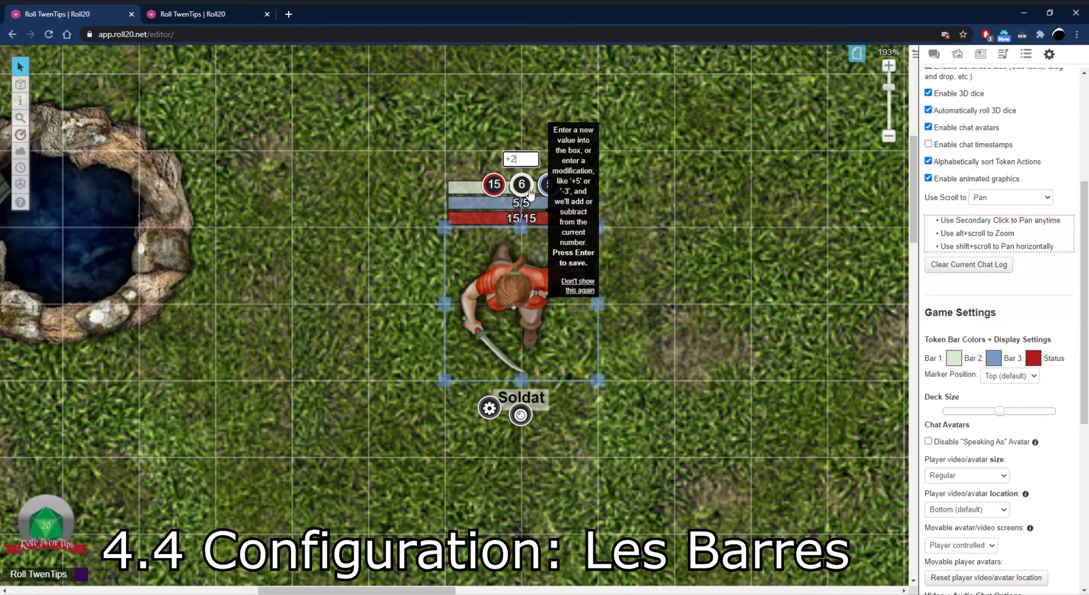
key("Return")
left_click(627, 217)
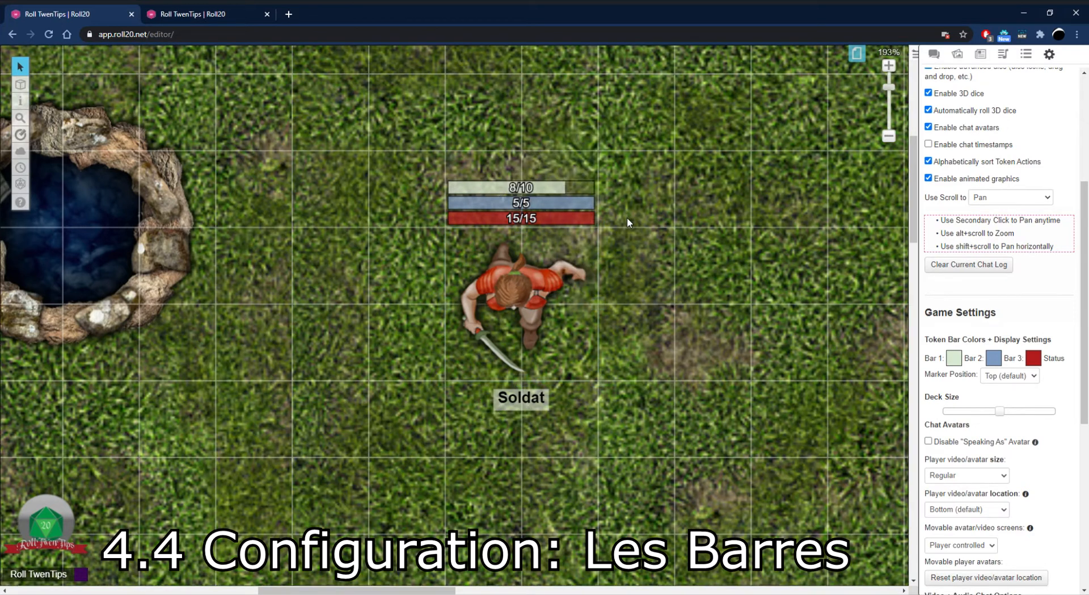
Subtract 2 from the Soldat token's Bar 2 through its bubble on the map, and deselect the token
left_click(547, 290)
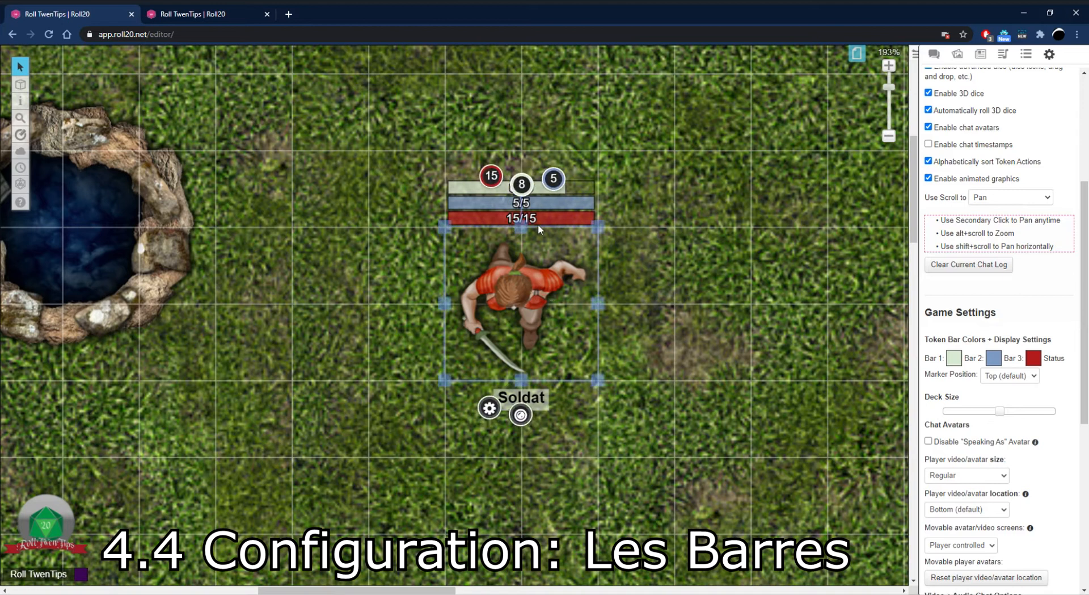
left_click(550, 182)
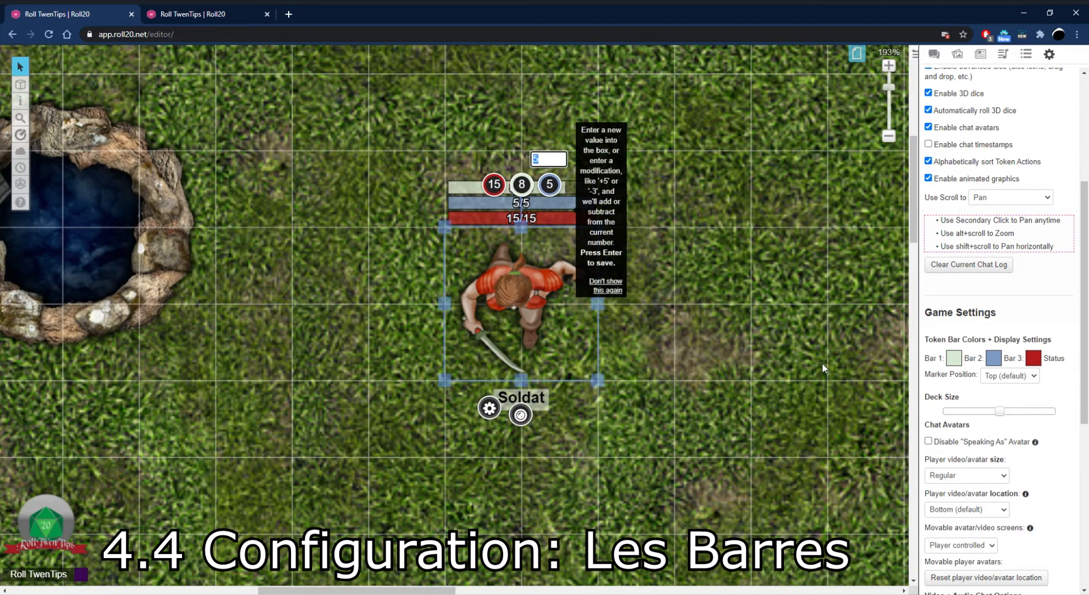
type("-2")
key("Return")
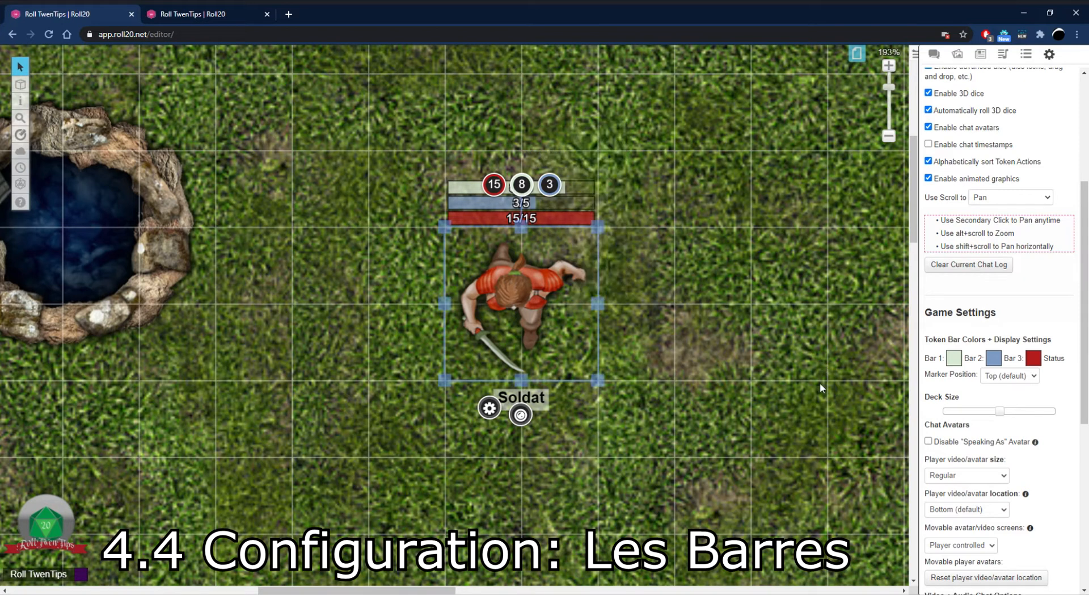
left_click(634, 260)
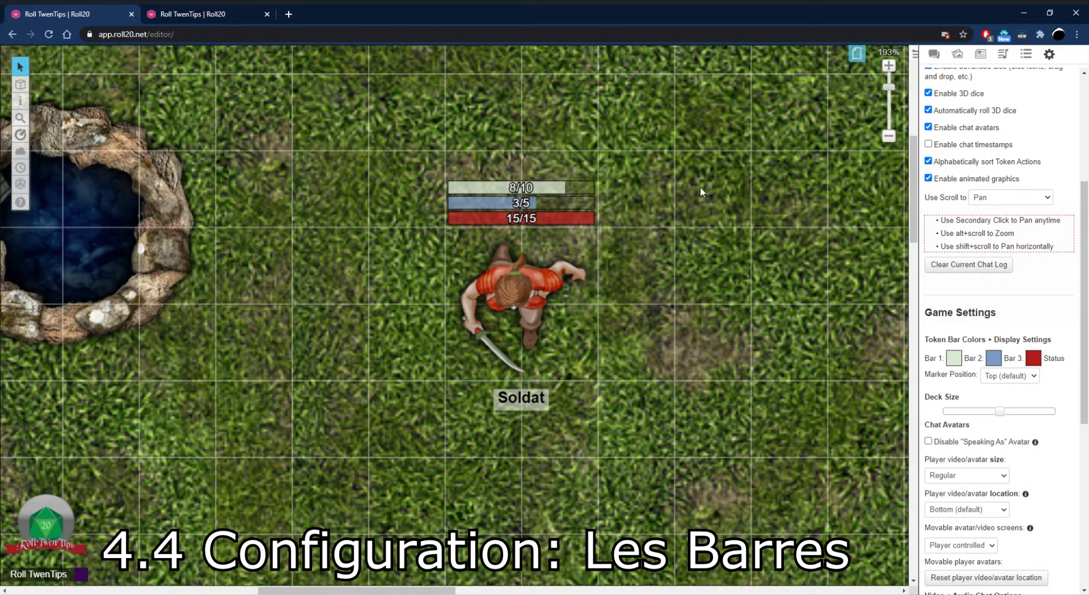
Examine the Soldat token's Bar 3 bubble and the bar values in its settings without changing them, and deselect the token
left_click(541, 318)
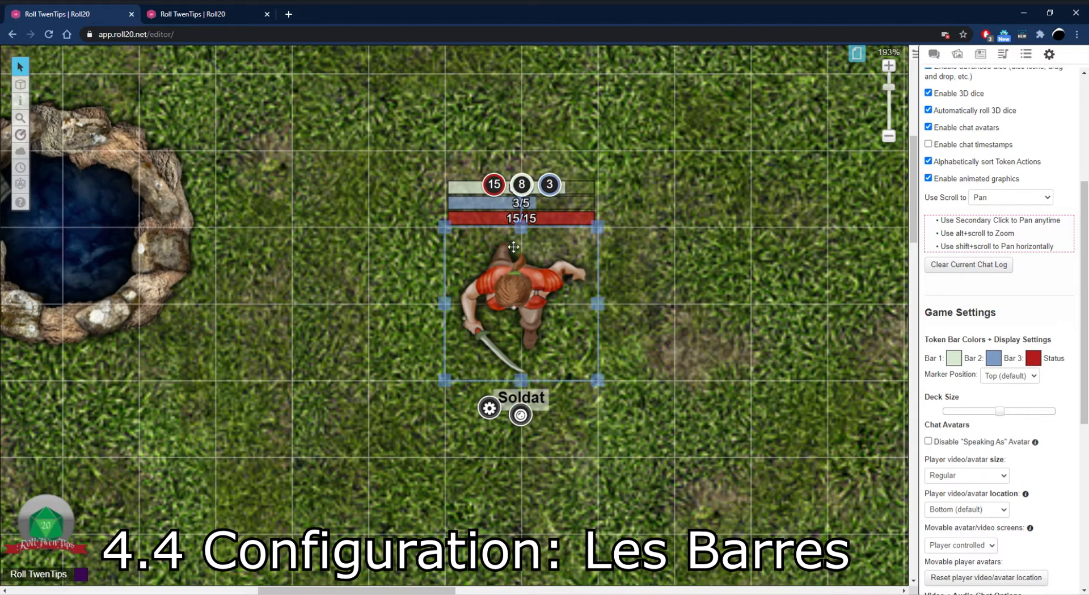
left_click(488, 186)
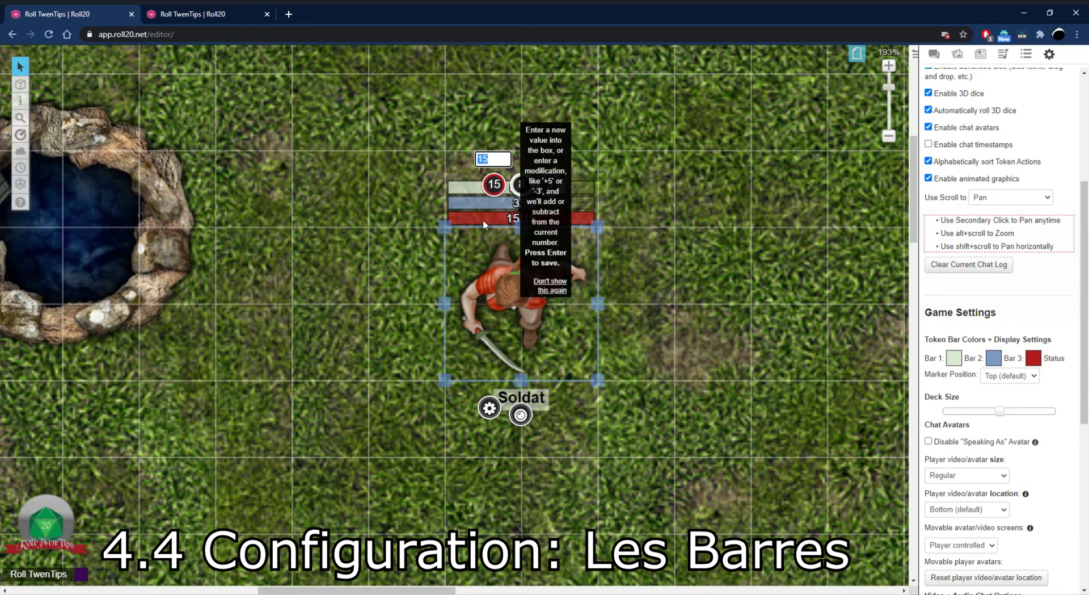
left_click(322, 382)
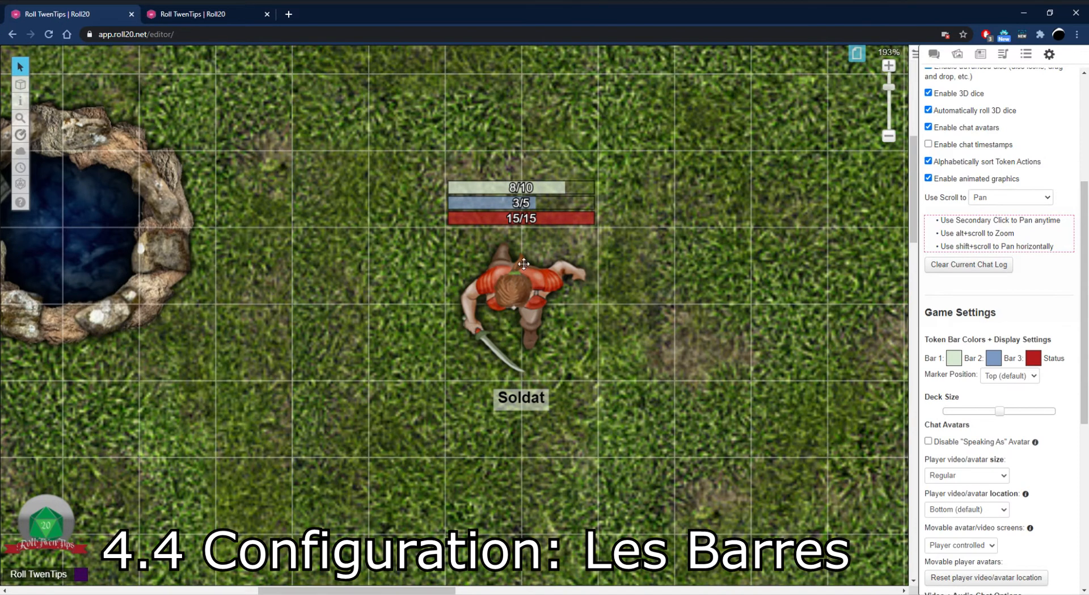
double_click(528, 287)
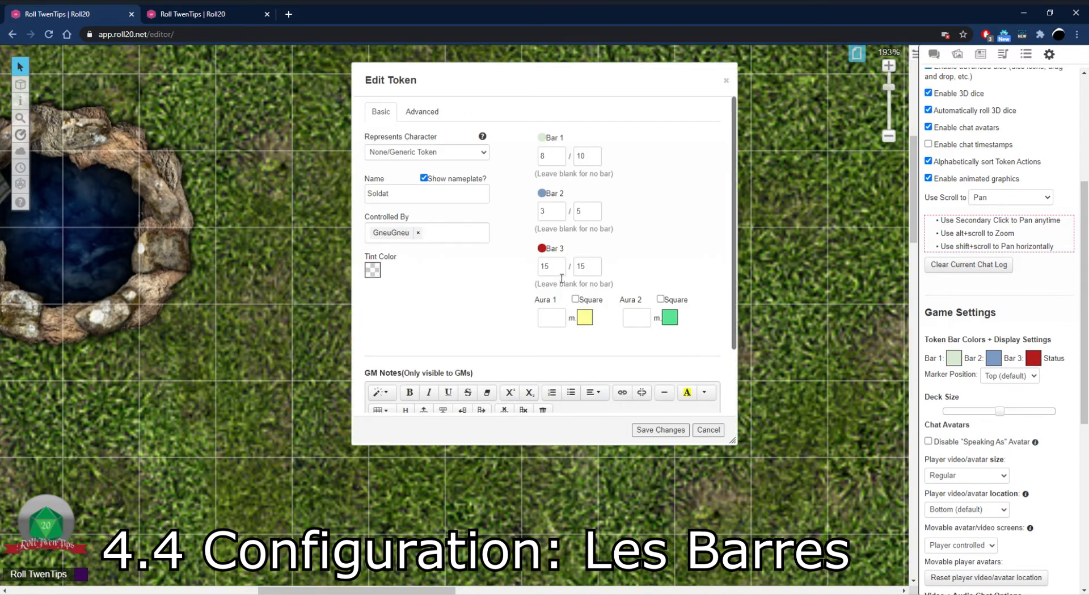
left_click(661, 430)
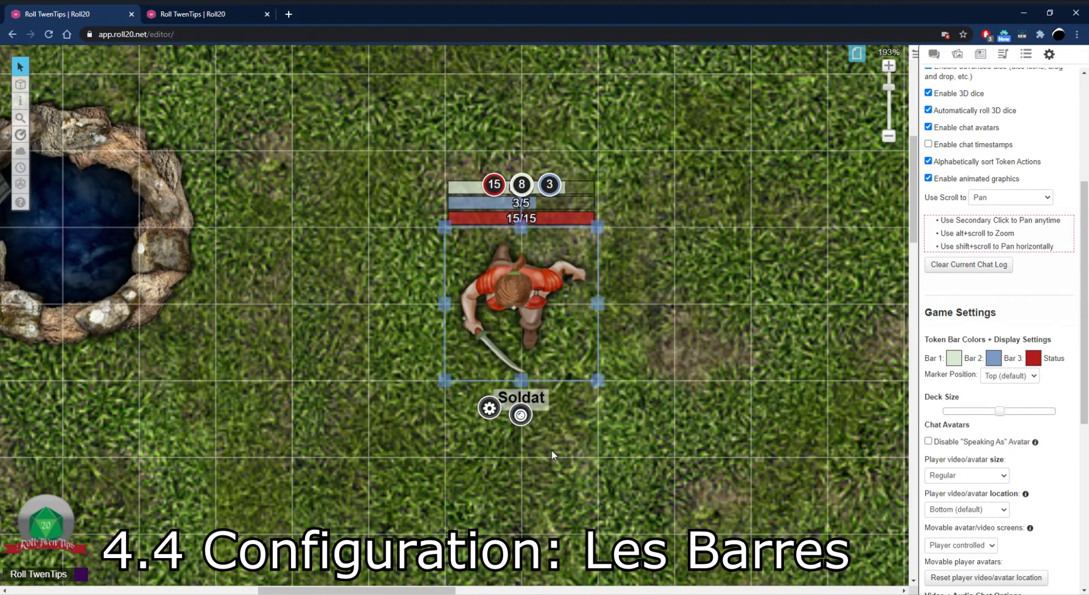
left_click(551, 454)
In the Soldat token's settings, set the Aura 1 radius to 6 m and save the changes
left_click(547, 307)
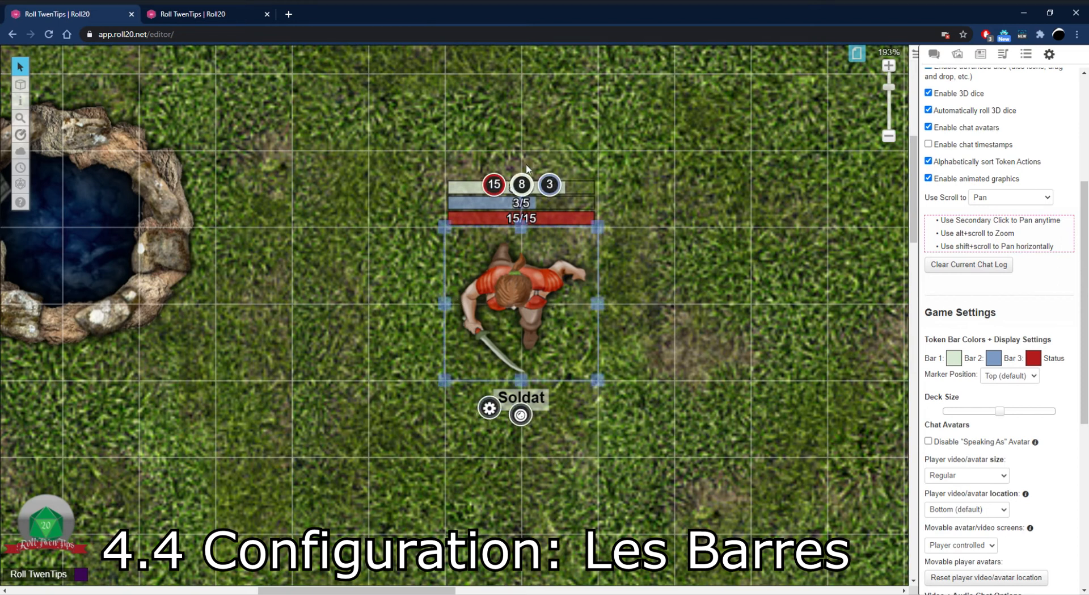
left_click(490, 408)
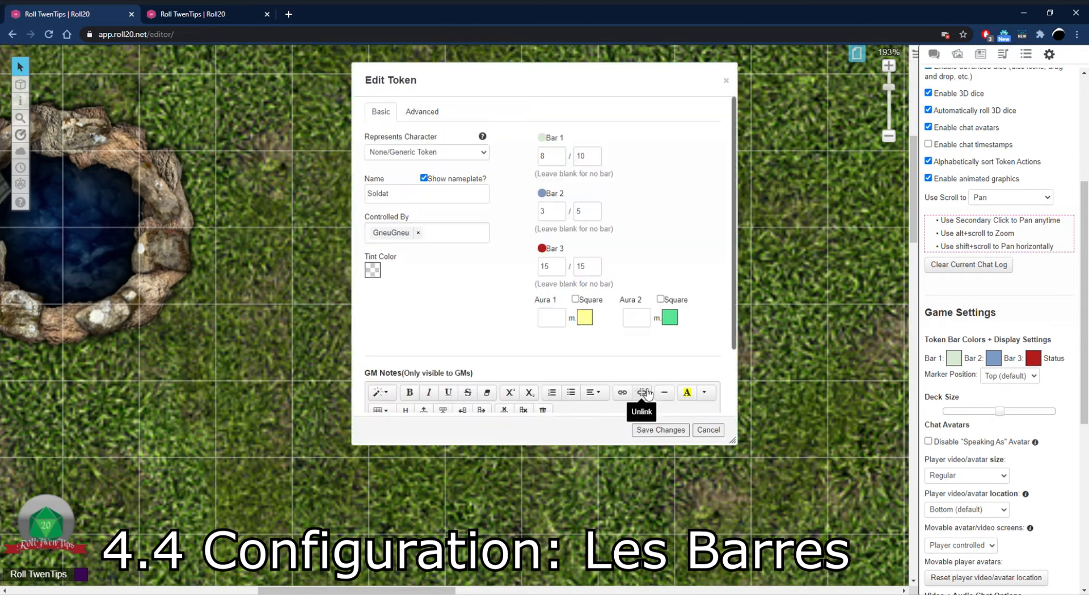
left_click(563, 318)
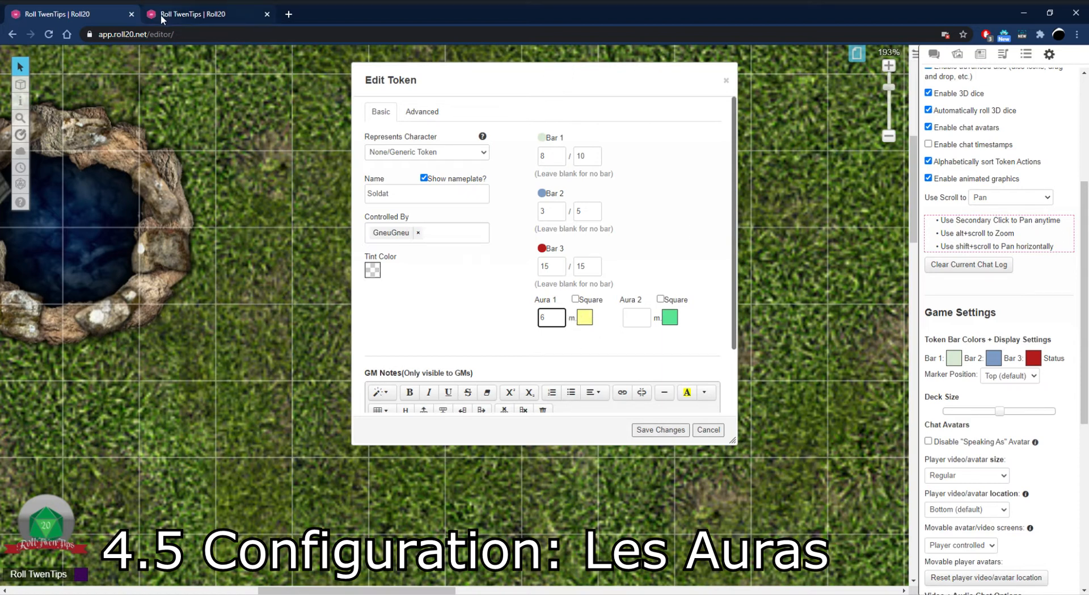
left_click(661, 430)
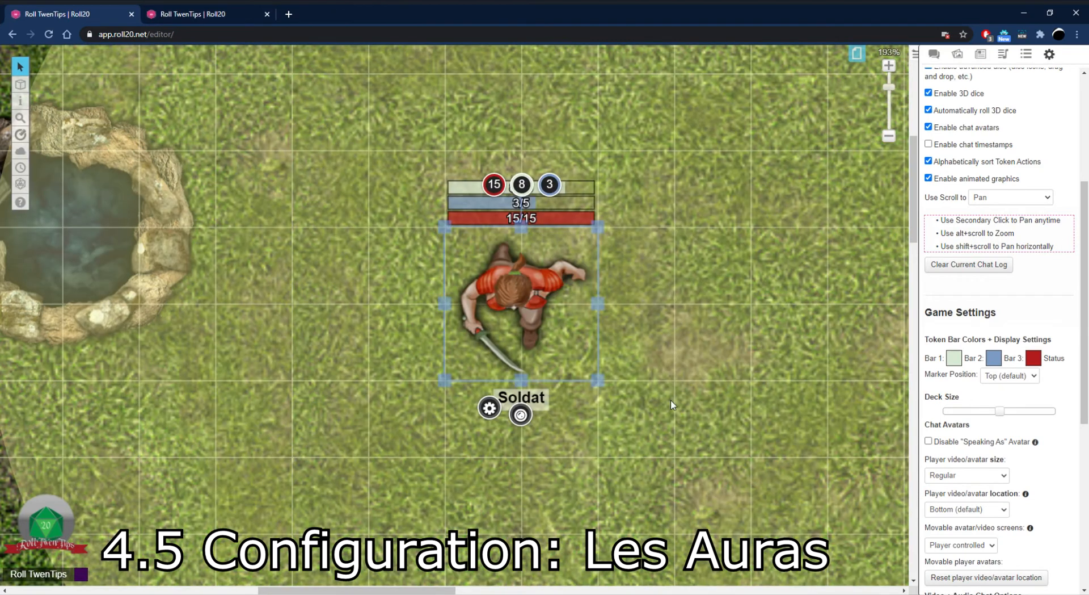
scroll(671, 399, "down", 5)
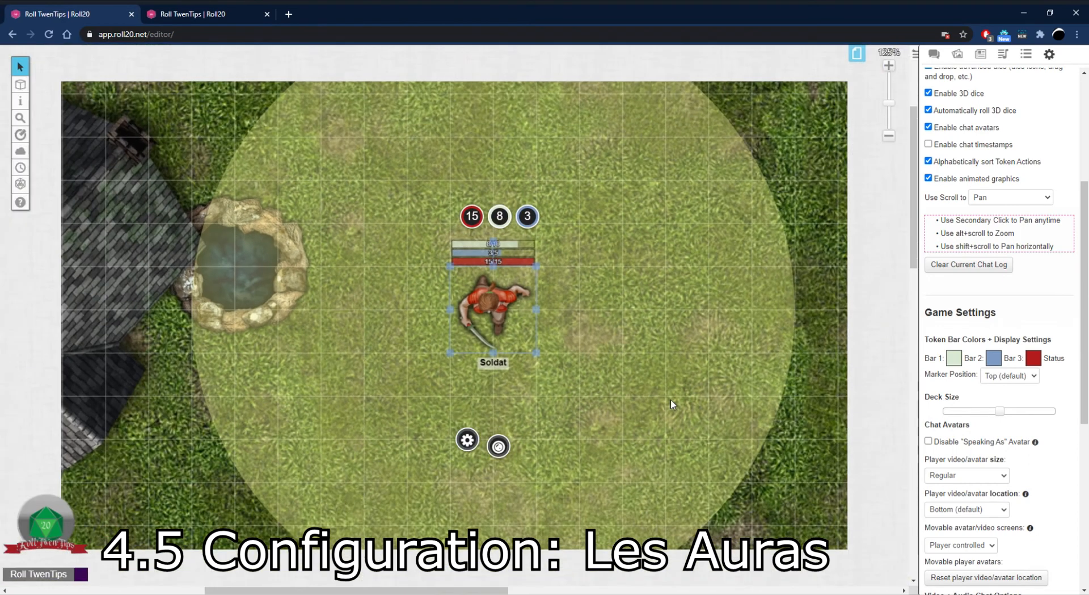
scroll(481, 306, "down", 3)
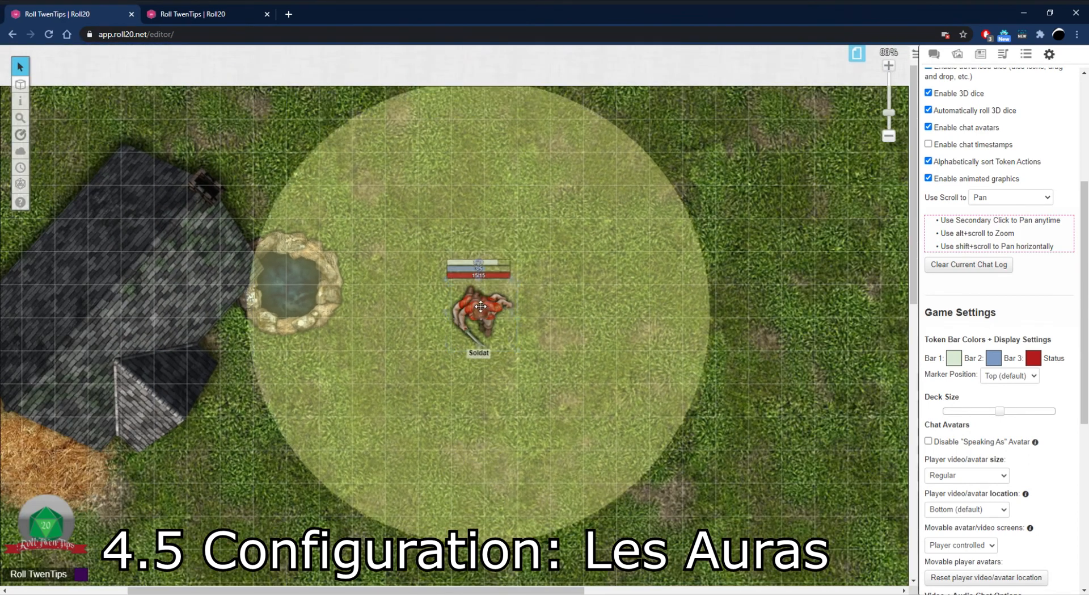
Move the Soldat token one square diagonally away from the well, shrink it to a single grid square, and deselect it
double_click(480, 307)
left_click(710, 432)
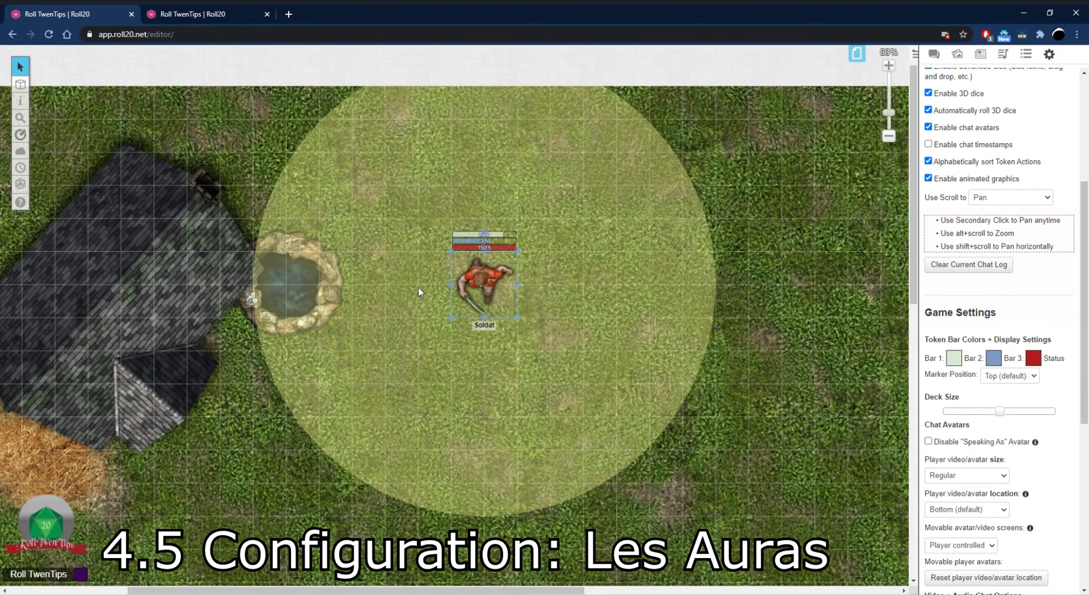
left_click_drag(497, 291, 531, 323)
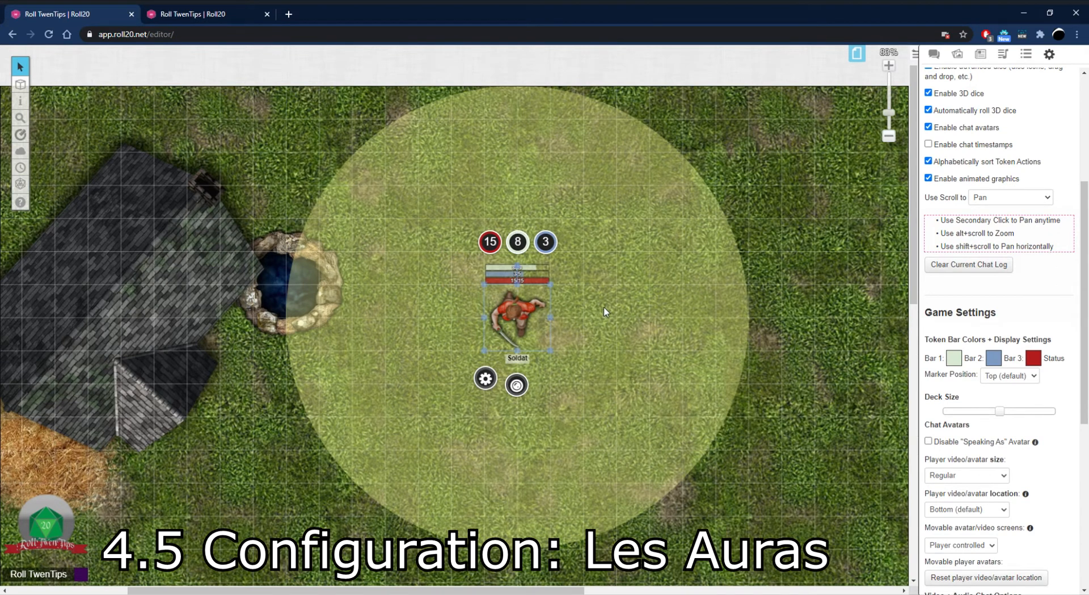
left_click_drag(550, 350, 517, 317)
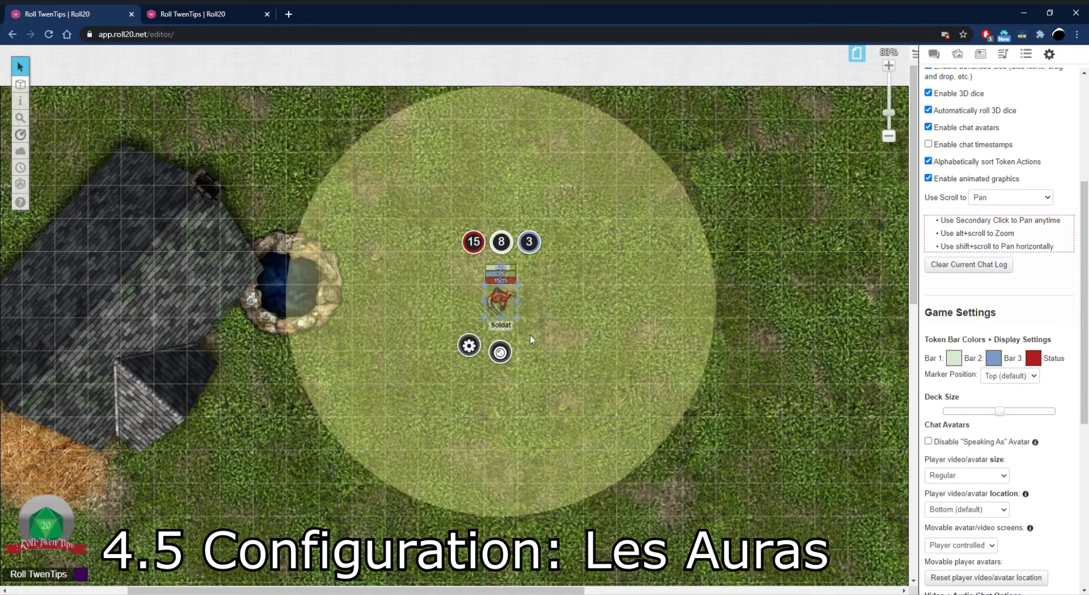
left_click(505, 305)
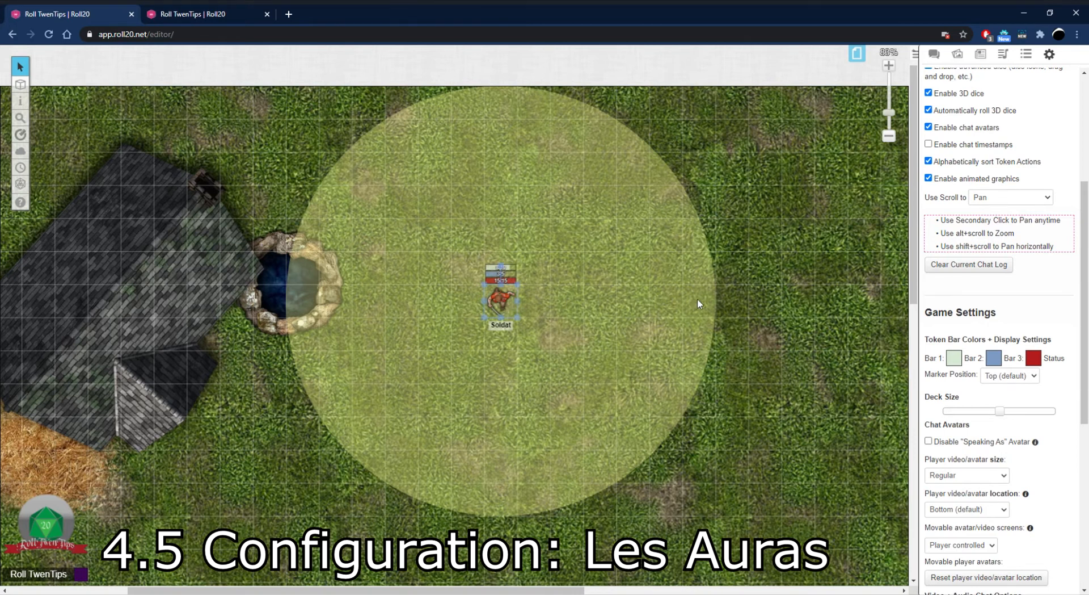
mouse_move(498, 305)
left_mouse_down()
mouse_move(700, 305)
mouse_move(491, 303)
mouse_move(504, 296)
left_mouse_up()
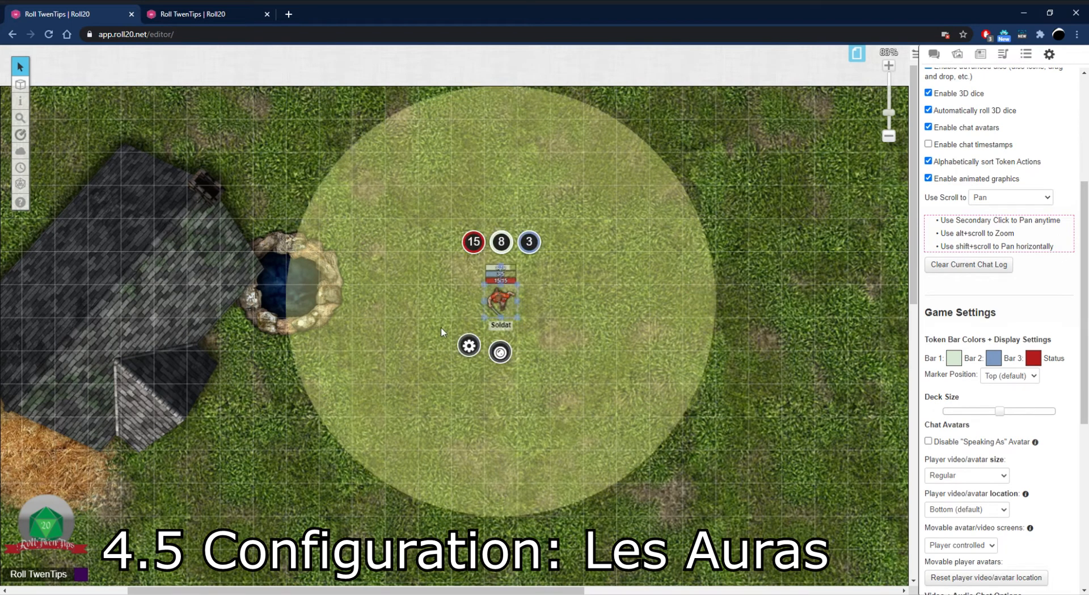
left_click(734, 502)
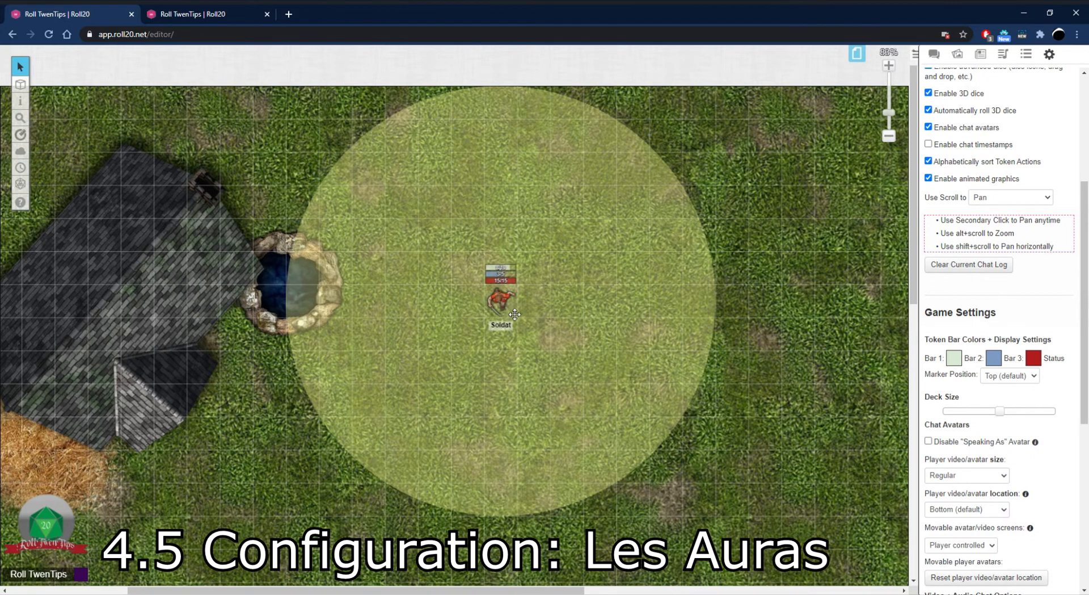
In the Soldat token's settings, make Aura 1 square and save the changes
scroll(508, 322, "up", 5)
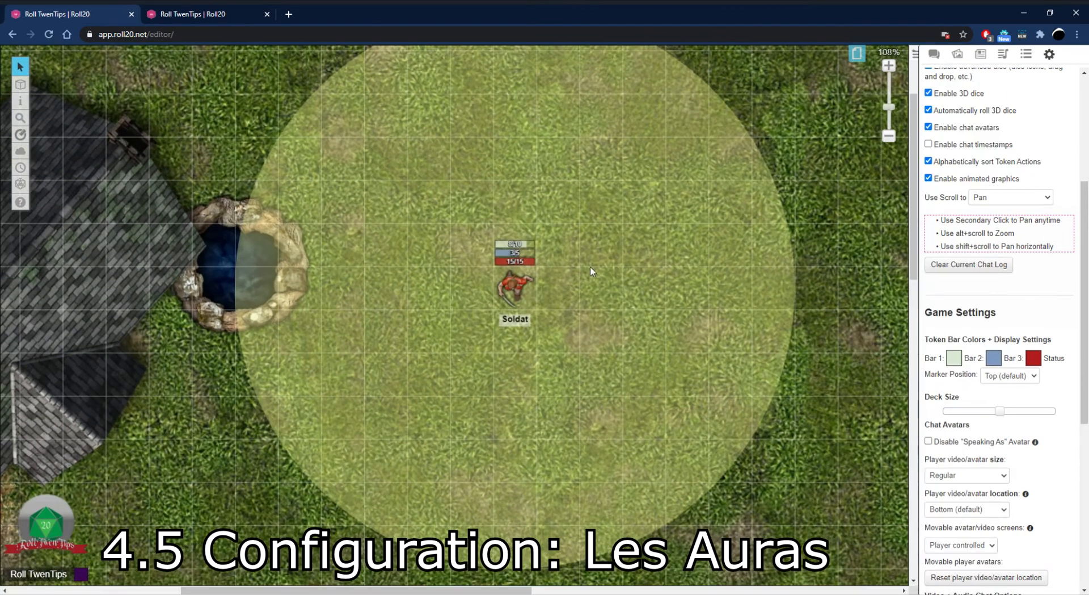
scroll(567, 272, "up", 2)
scroll(516, 349, "up", 2)
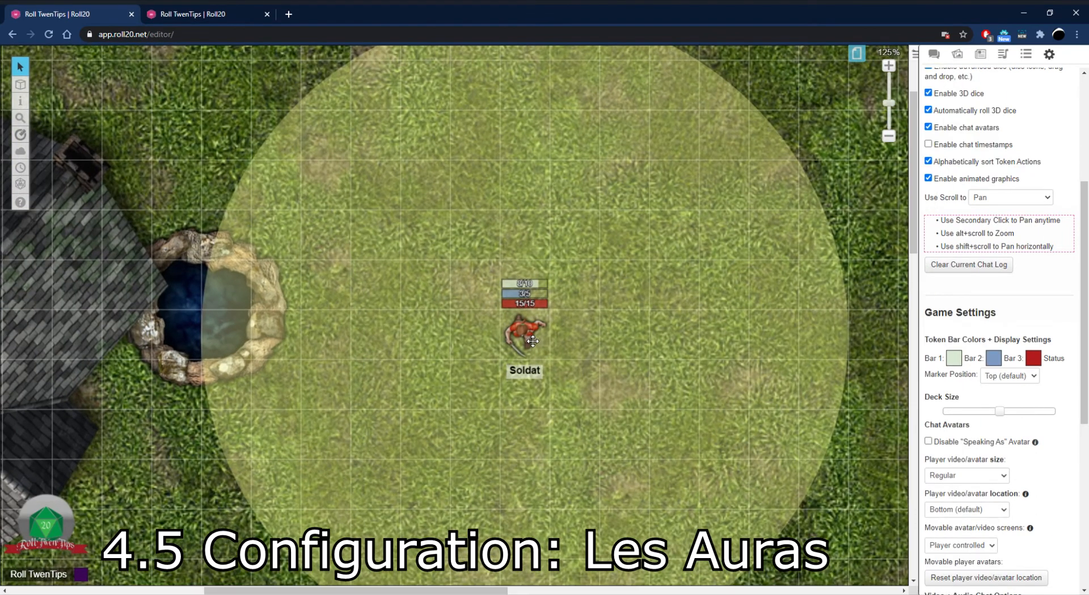
double_click(527, 335)
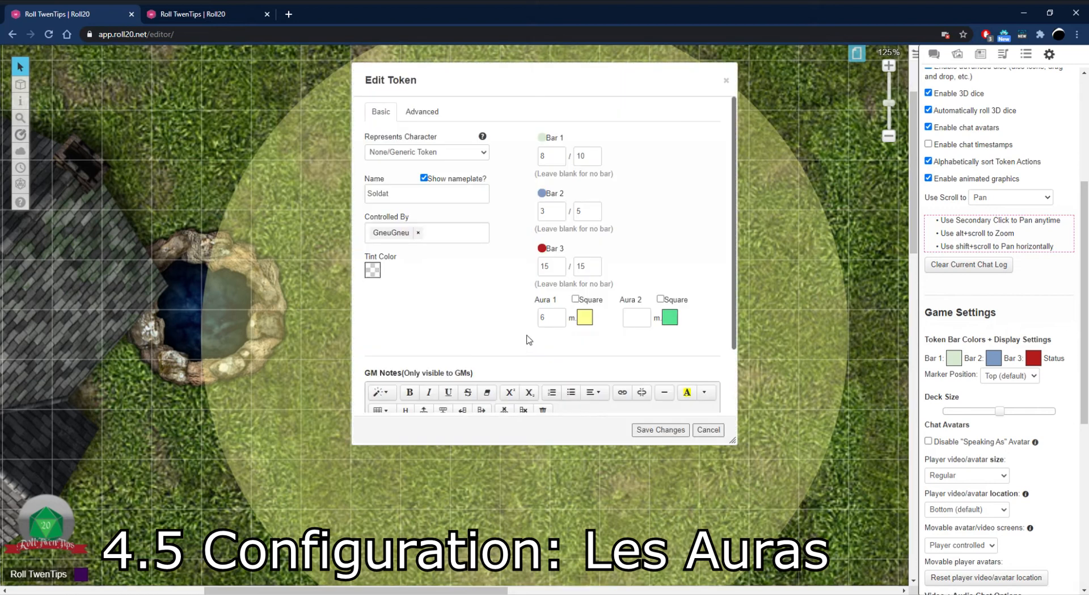
left_click(574, 299)
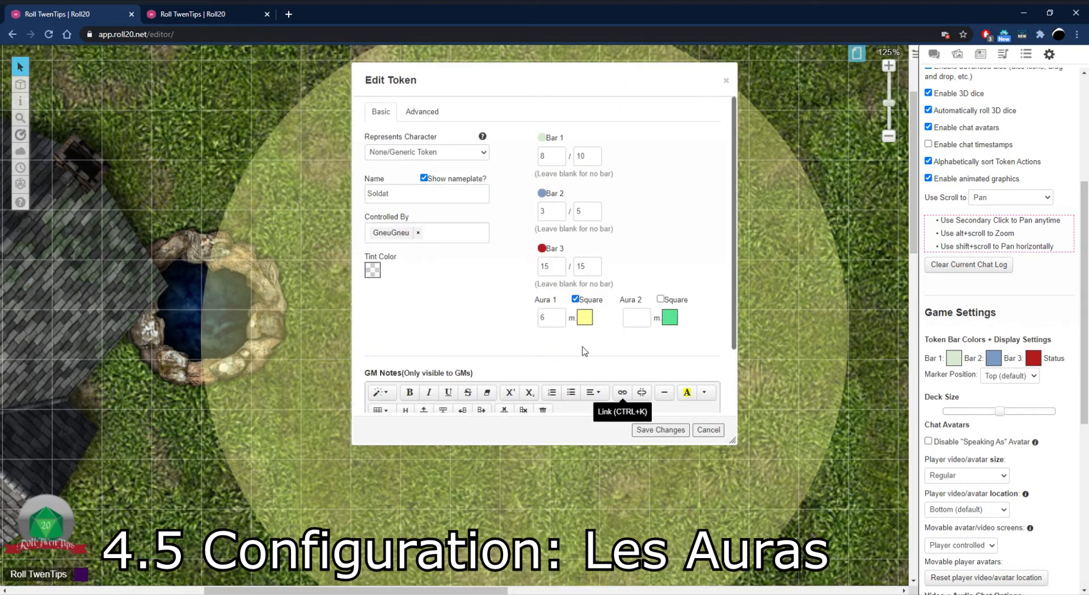
left_click(654, 432)
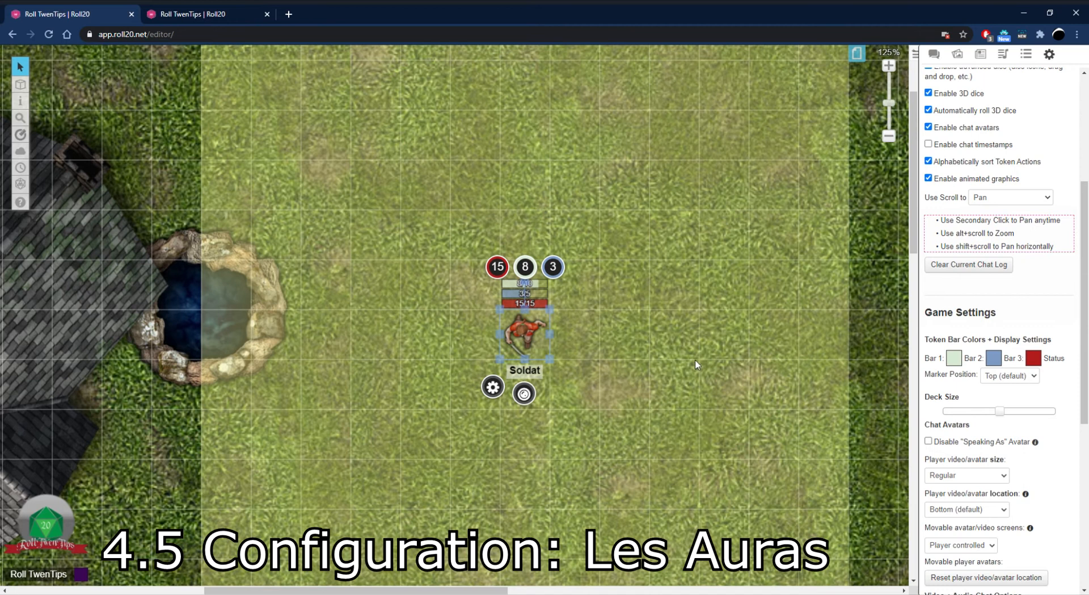
scroll(695, 359, "up", 3)
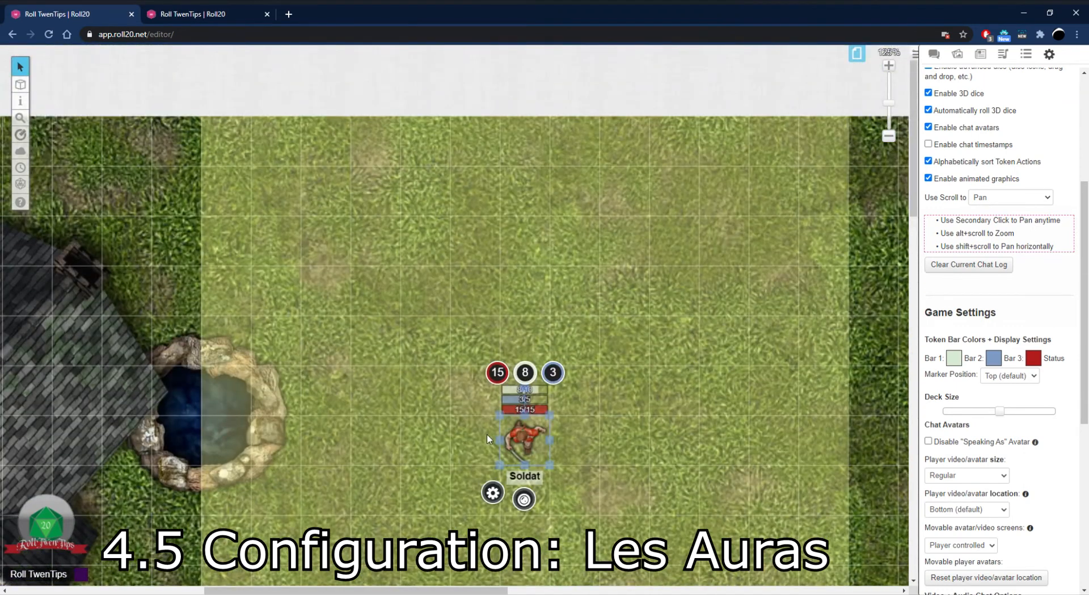
scroll(601, 442, "down", 3)
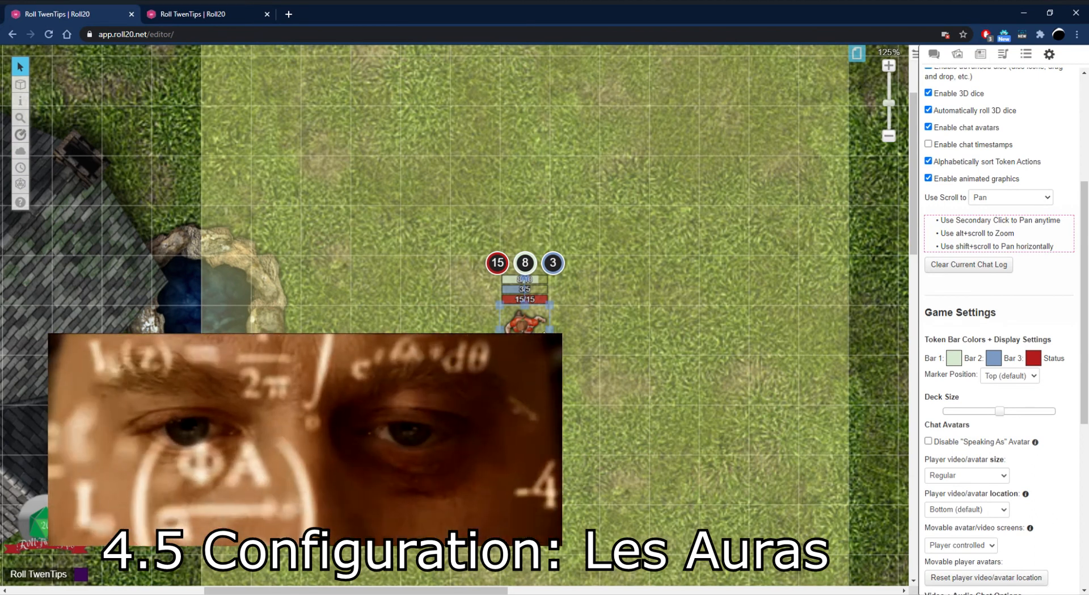
Open the Soldat token's advanced settings with the player permissions, and switch to the player-view browser tab to examine the token there
double_click(526, 338)
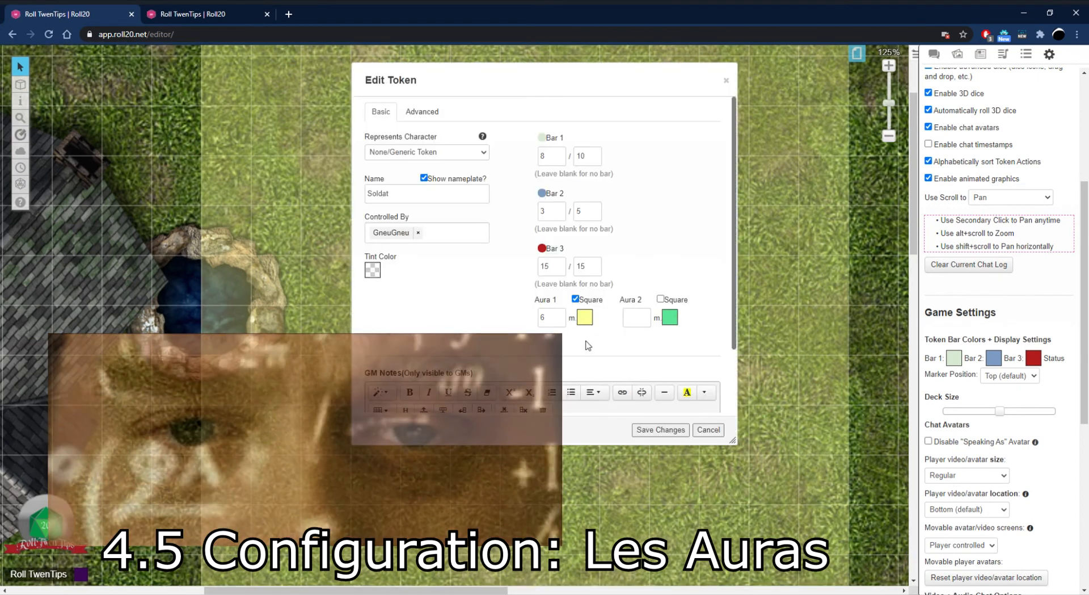
left_click(423, 112)
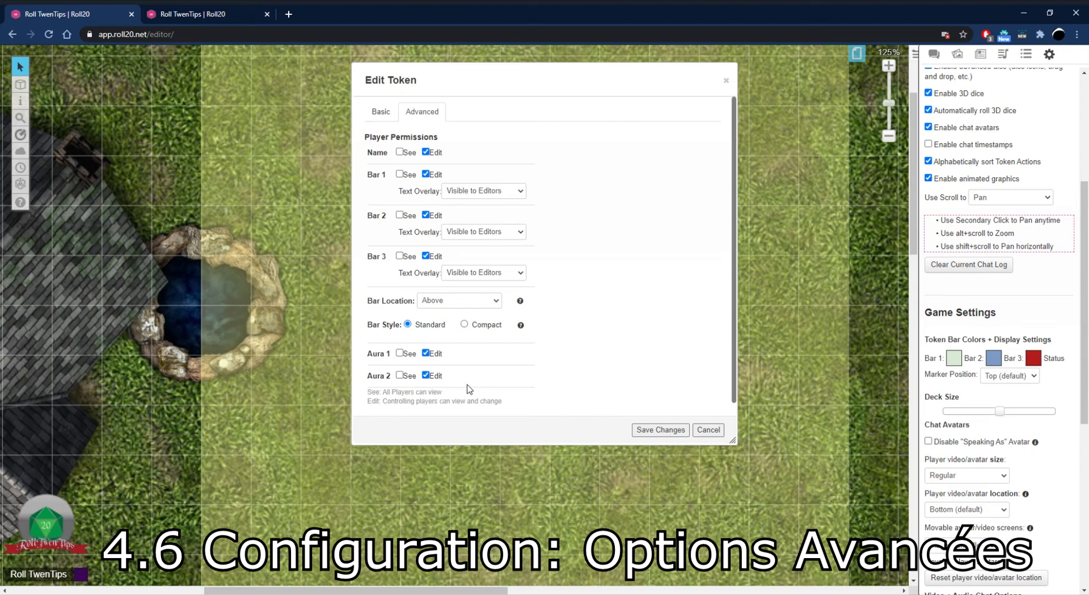
left_click(194, 16)
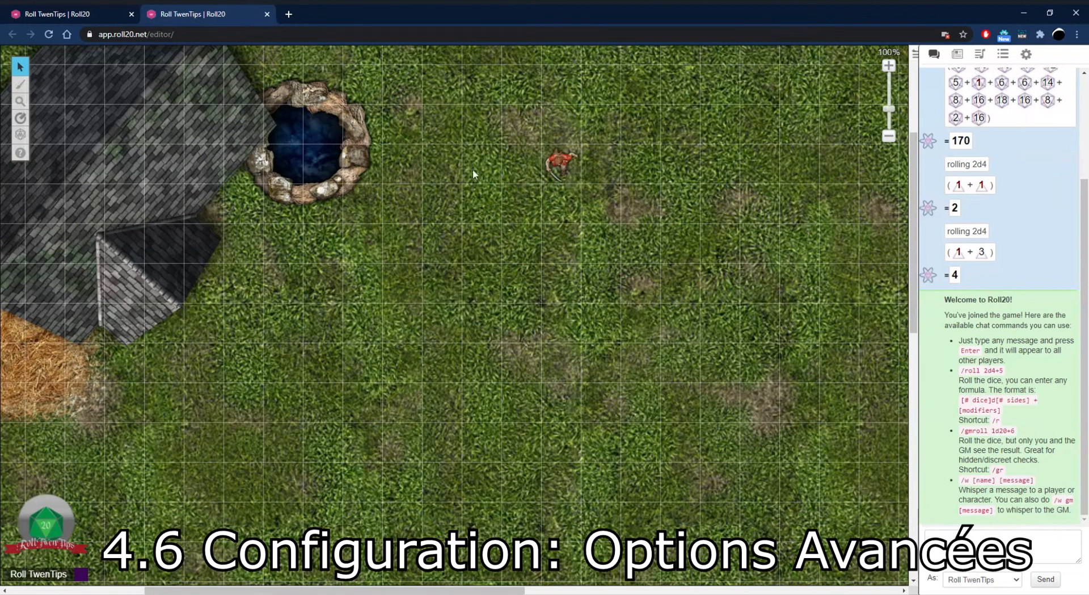
scroll(579, 212, "up", 3)
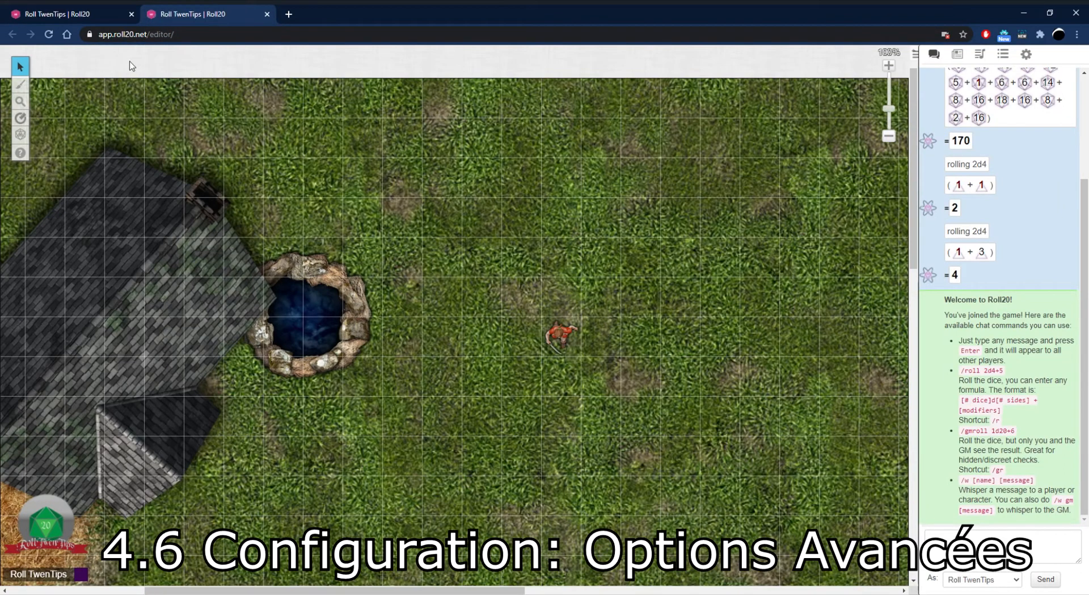
Let all players see the Soldat token's name, save the changes, and check the token in the player-view browser tab
left_click(32, 15)
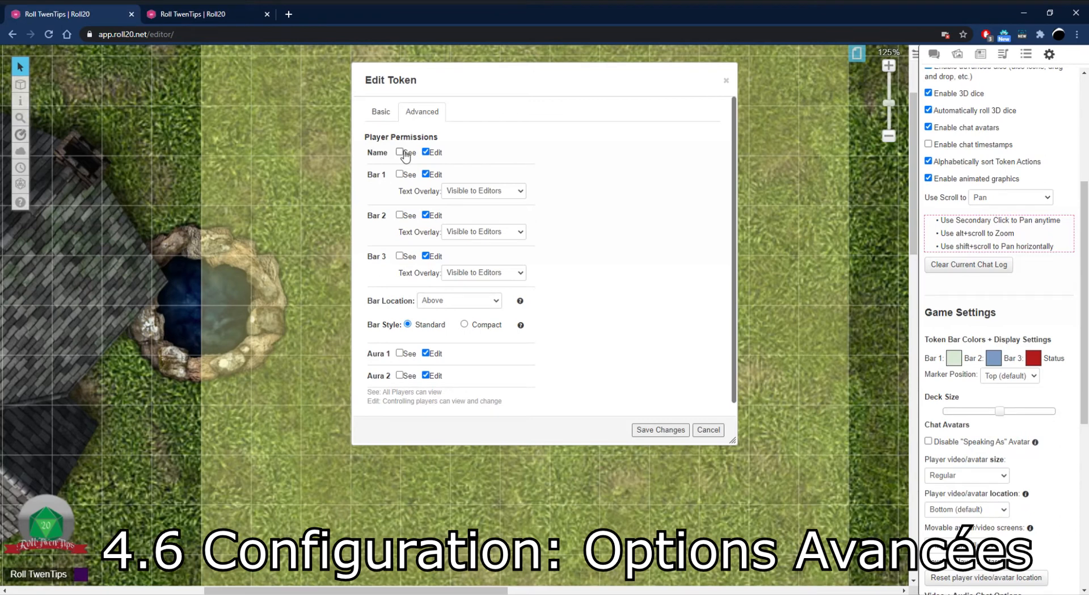
left_click(658, 432)
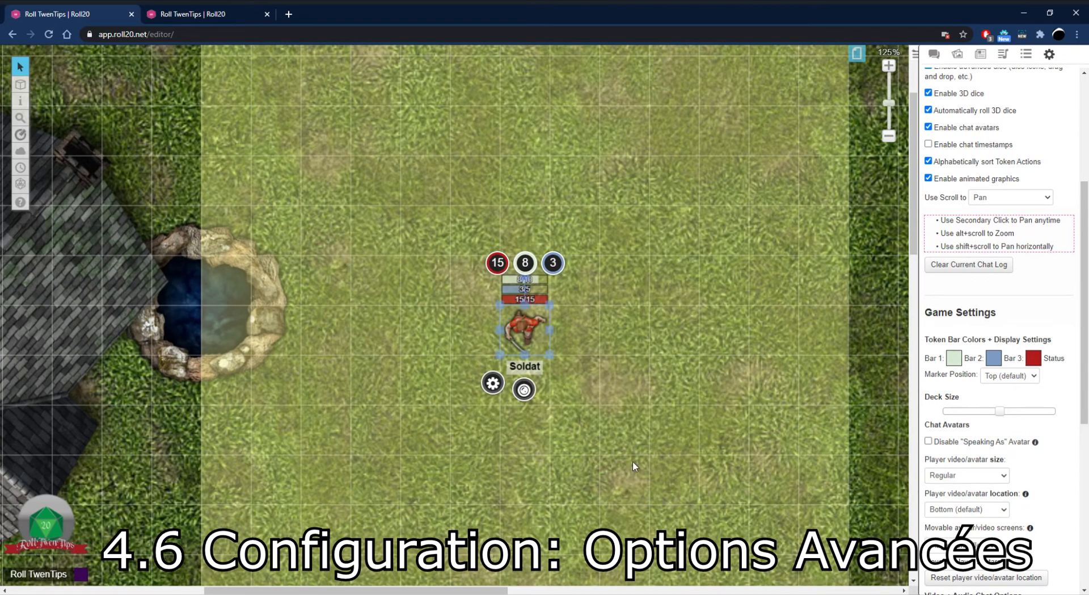
left_click(479, 475)
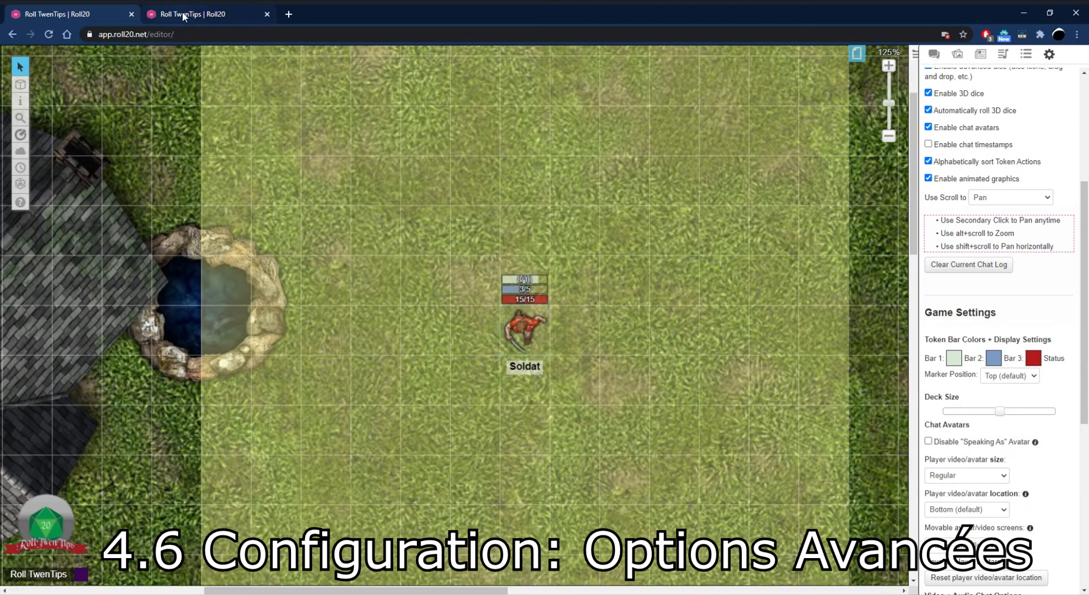
left_click(202, 17)
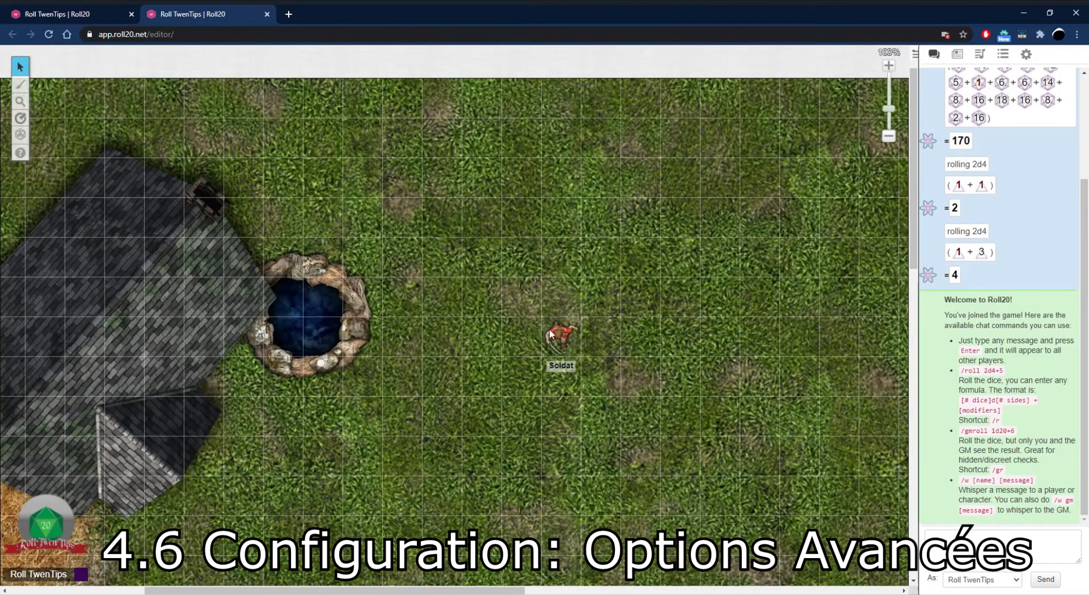
Back in the game master tab, disable See for the Soldat token's name, save, and check the player view again
left_click(46, 16)
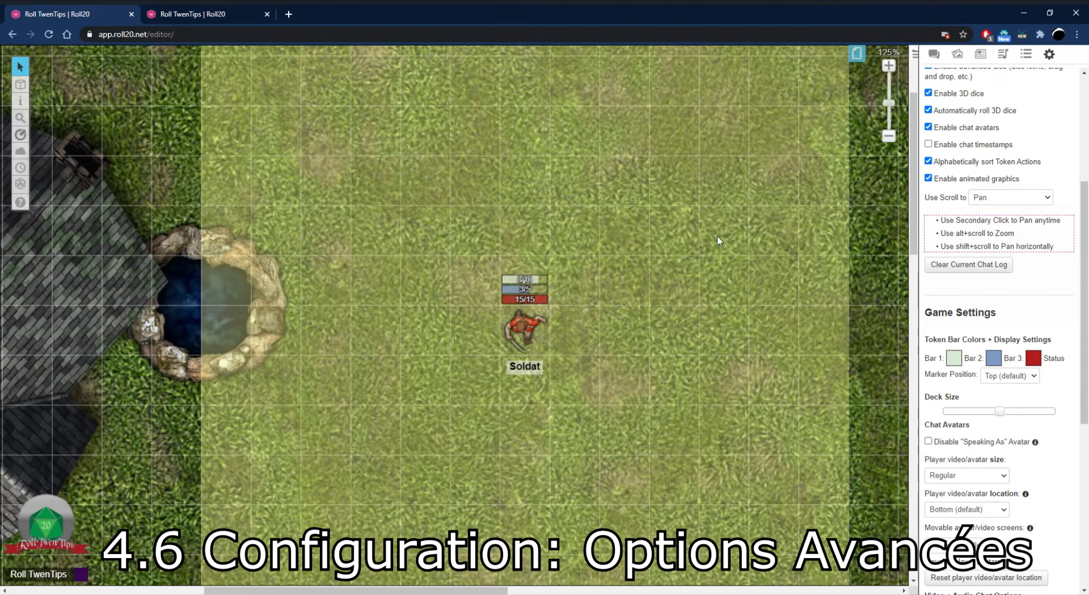
double_click(522, 333)
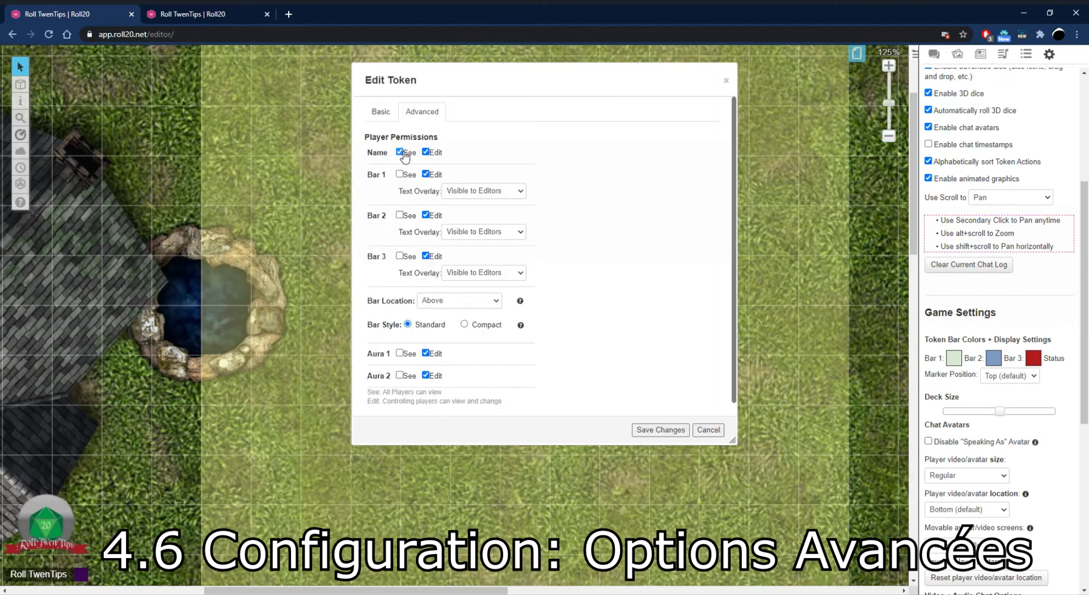
left_click(663, 429)
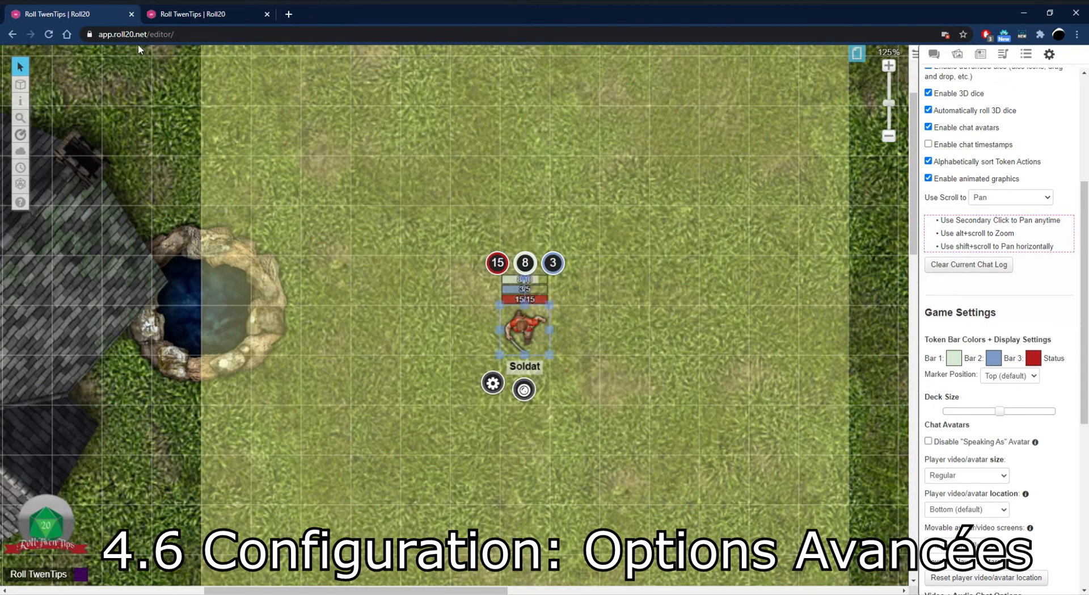
left_click(175, 11)
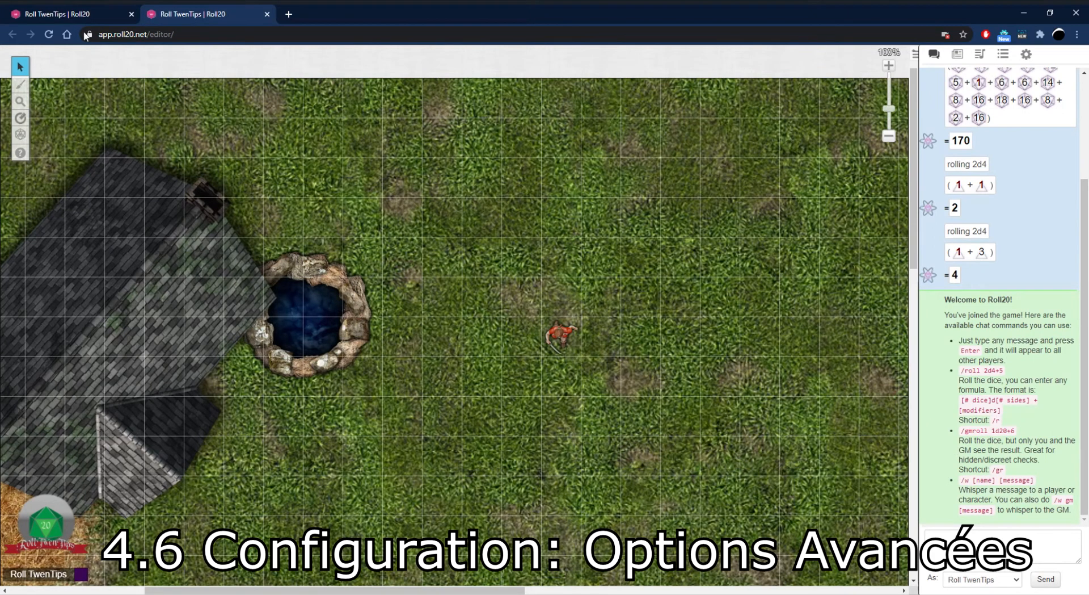
In the game master tab, set the Soldat token's bar location to Top Overlapping, save, and move the token one square toward the well
left_click(113, 14)
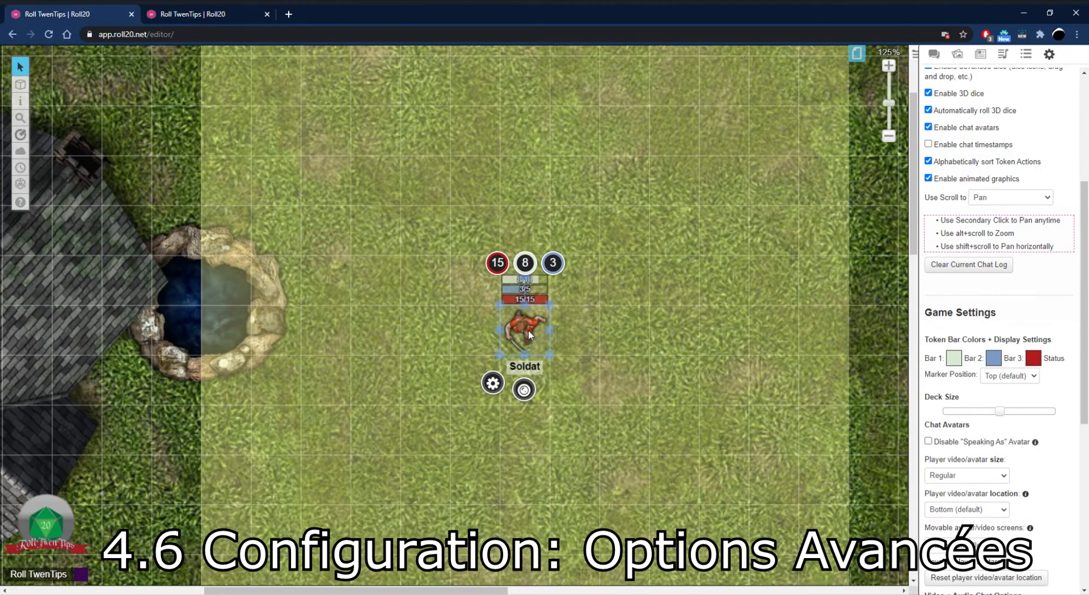
double_click(529, 329)
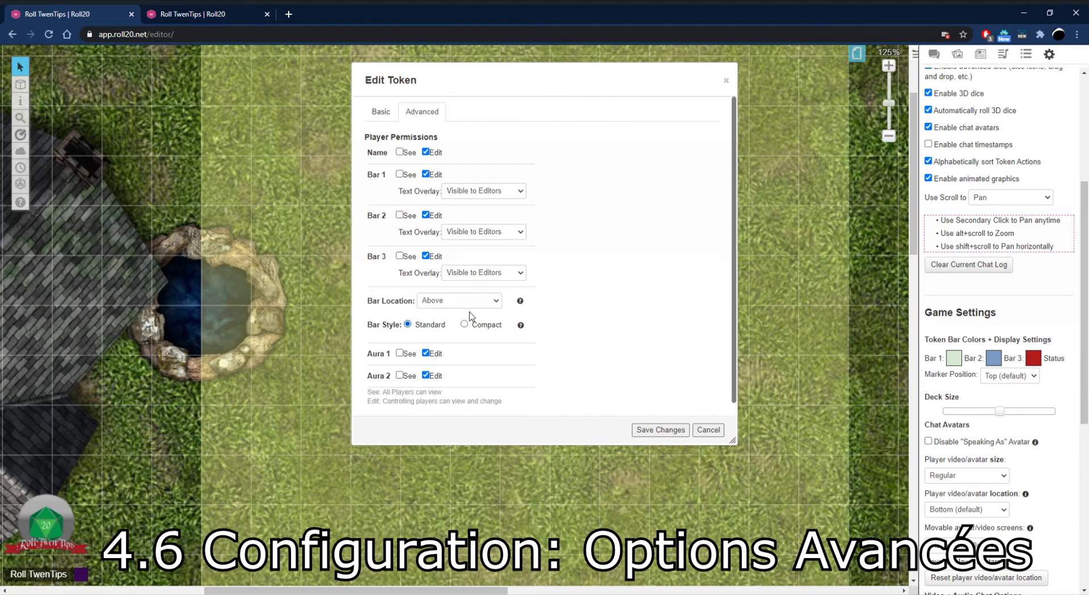
left_click(476, 328)
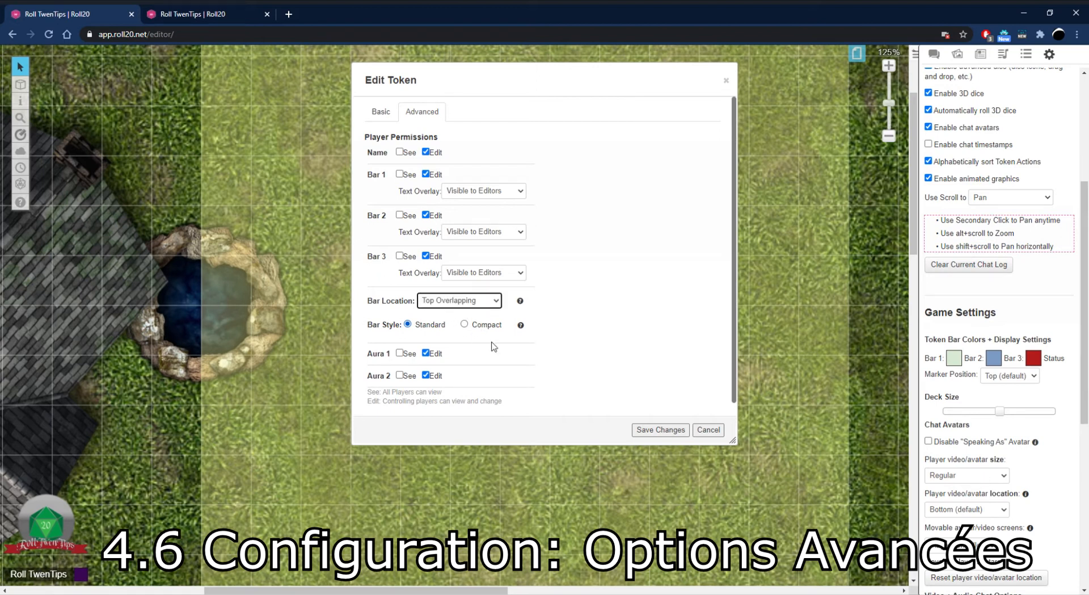
left_click(653, 429)
left_click_drag(538, 337, 488, 337)
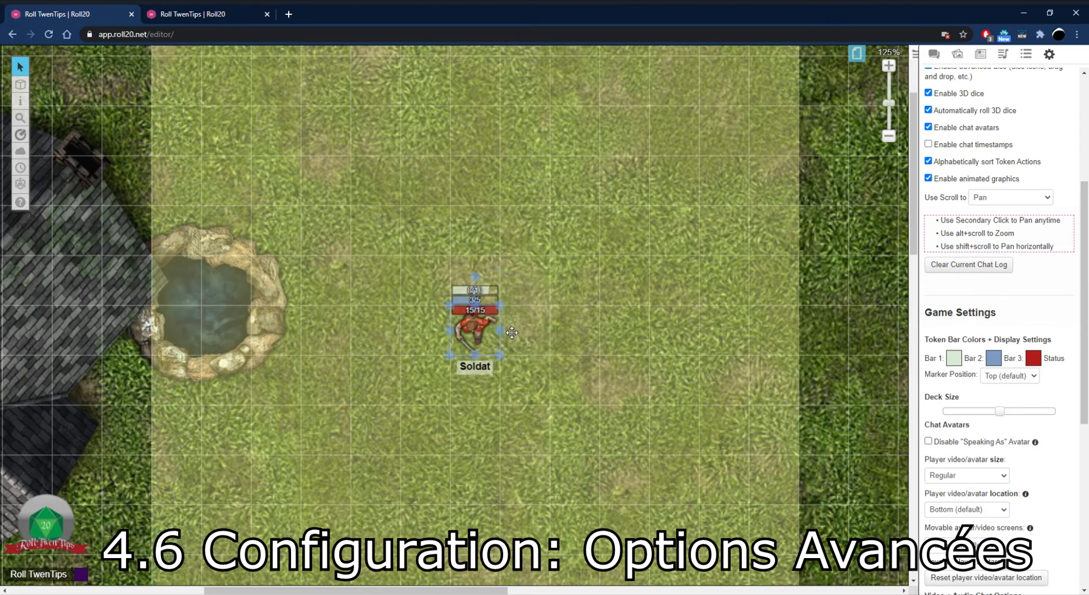
Set the Soldat token's bar location to Above and save, moving the settings dialog aside to compare it with the token
double_click(489, 337)
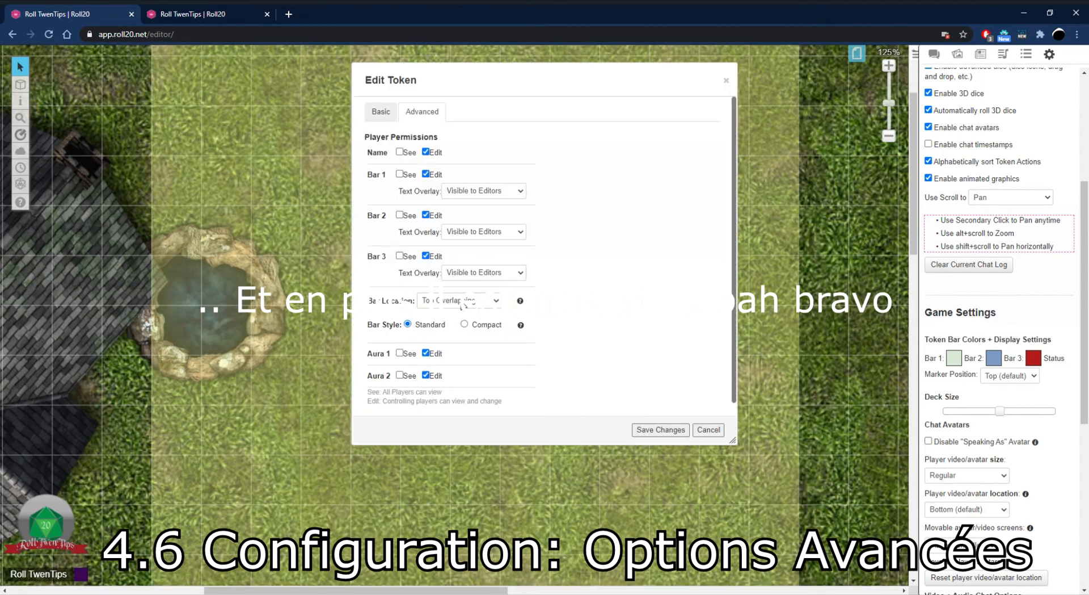
left_click(658, 430)
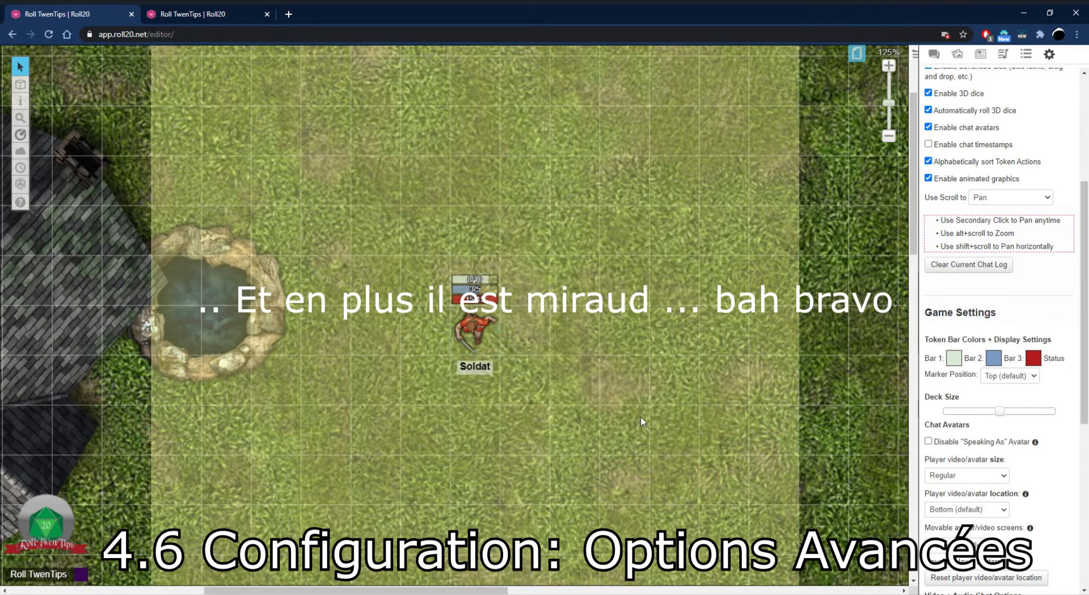
double_click(491, 337)
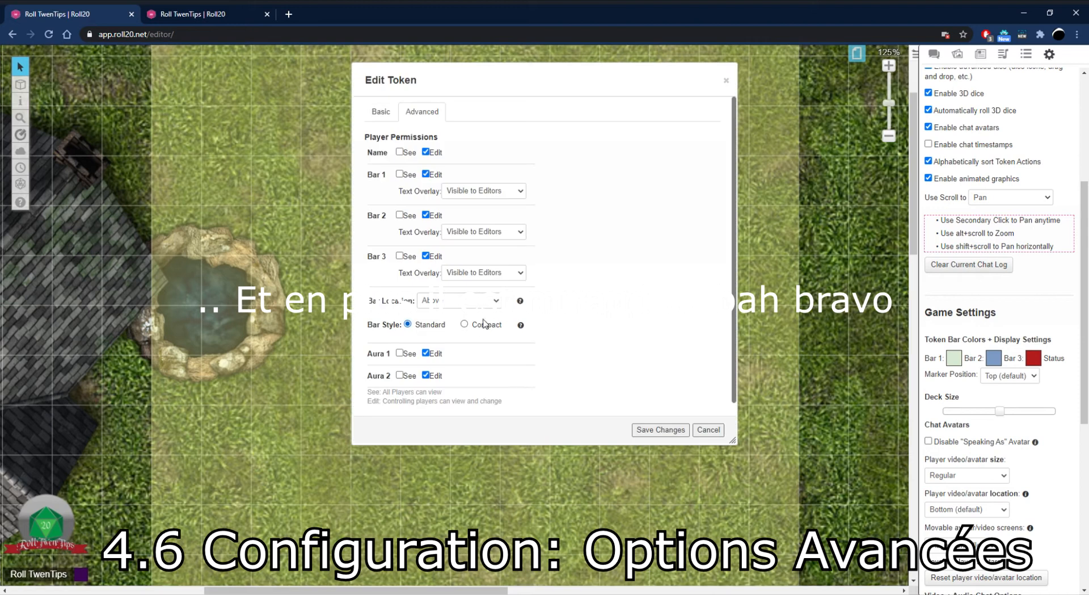
left_click_drag(577, 72, 201, 107)
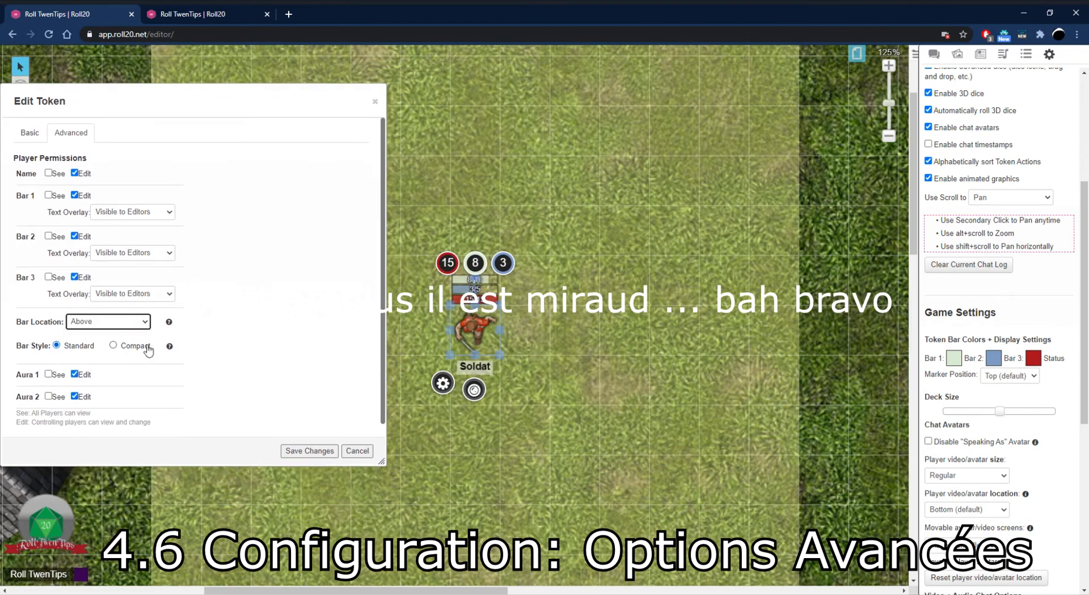
left_click(316, 451)
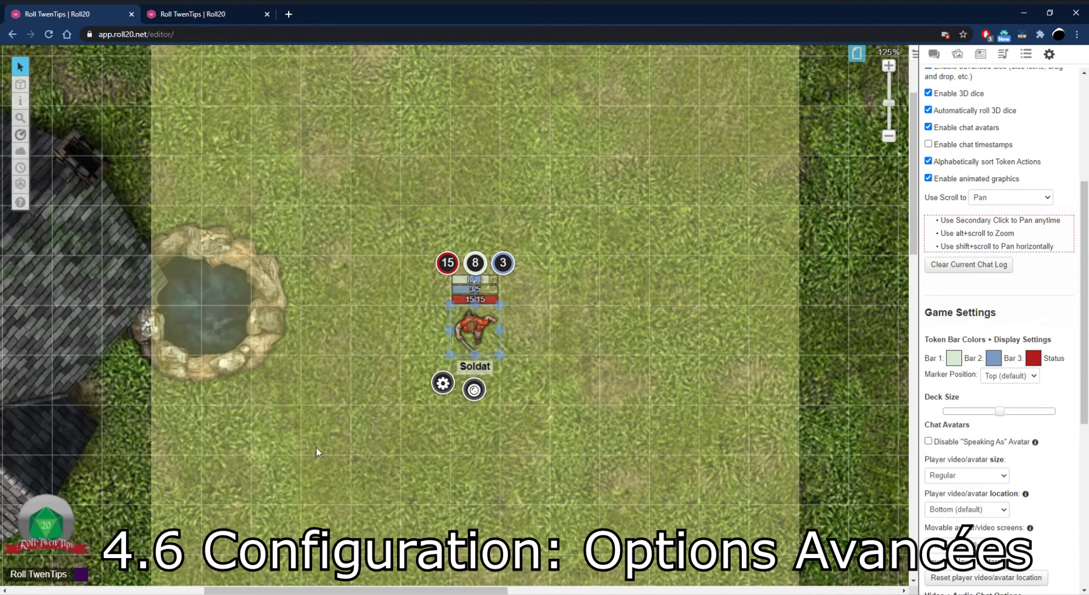
Set the Soldat token's bar location back to Top Overlapping and save the changes
double_click(475, 331)
left_click_drag(598, 88, 291, 125)
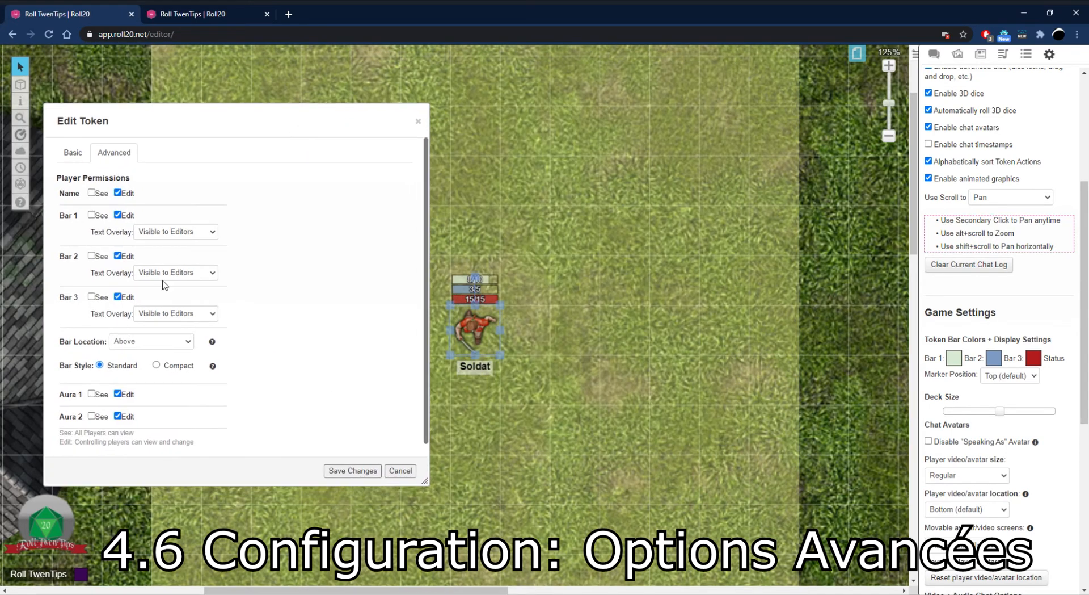
left_click(162, 342)
left_click(155, 369)
left_click(353, 470)
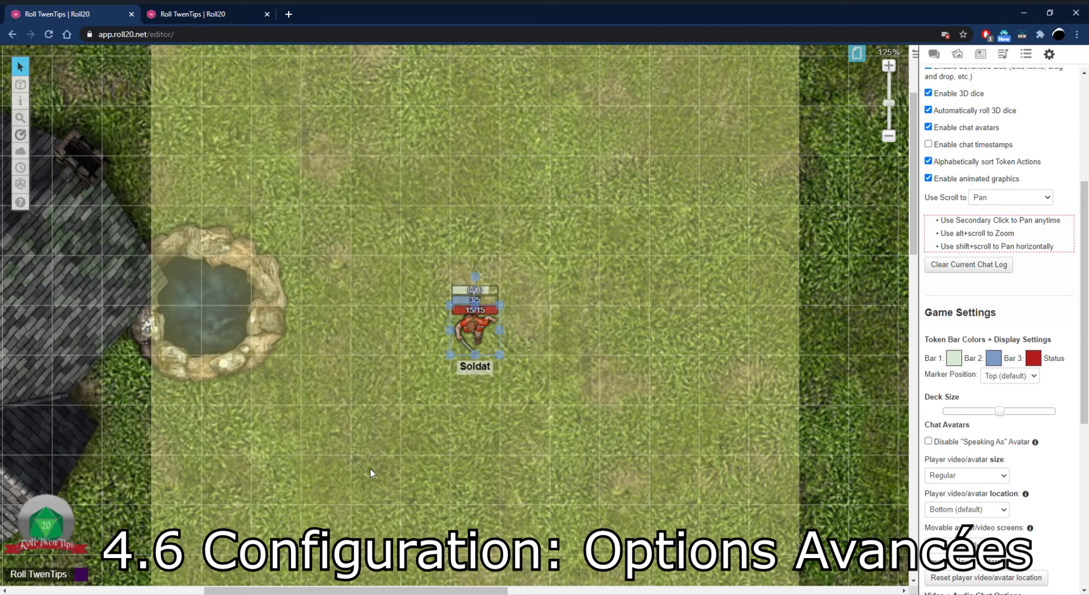
mouse_move(488, 329)
left_mouse_down()
mouse_move(475, 334)
mouse_move(544, 269)
mouse_move(532, 295)
mouse_move(486, 296)
mouse_move(485, 347)
left_mouse_up()
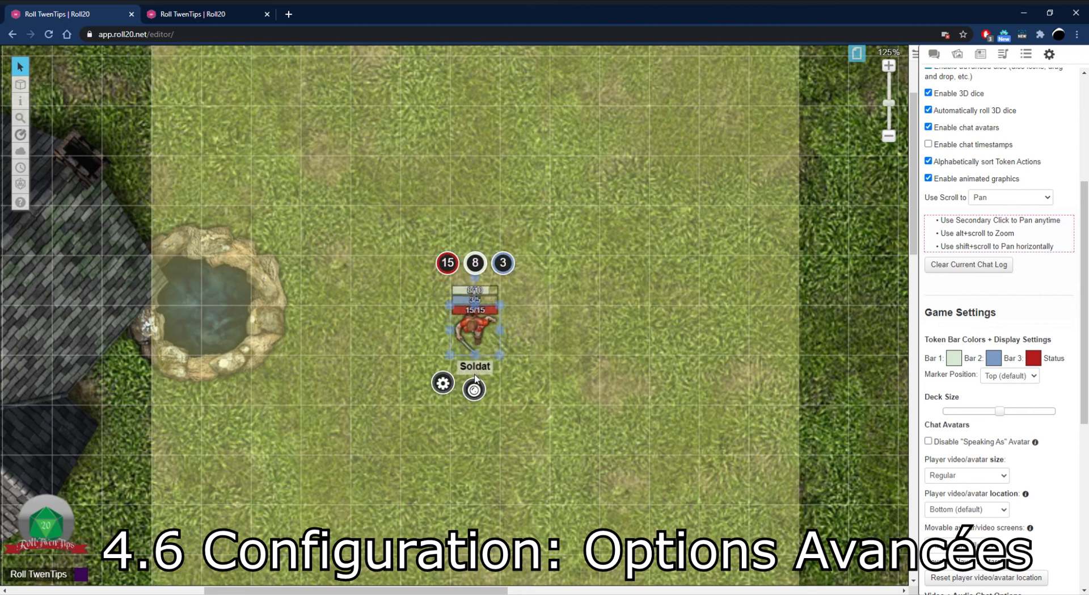
Set the Soldat token's bar location to Bottom Overlapping, save the changes, and deselect the token
double_click(468, 346)
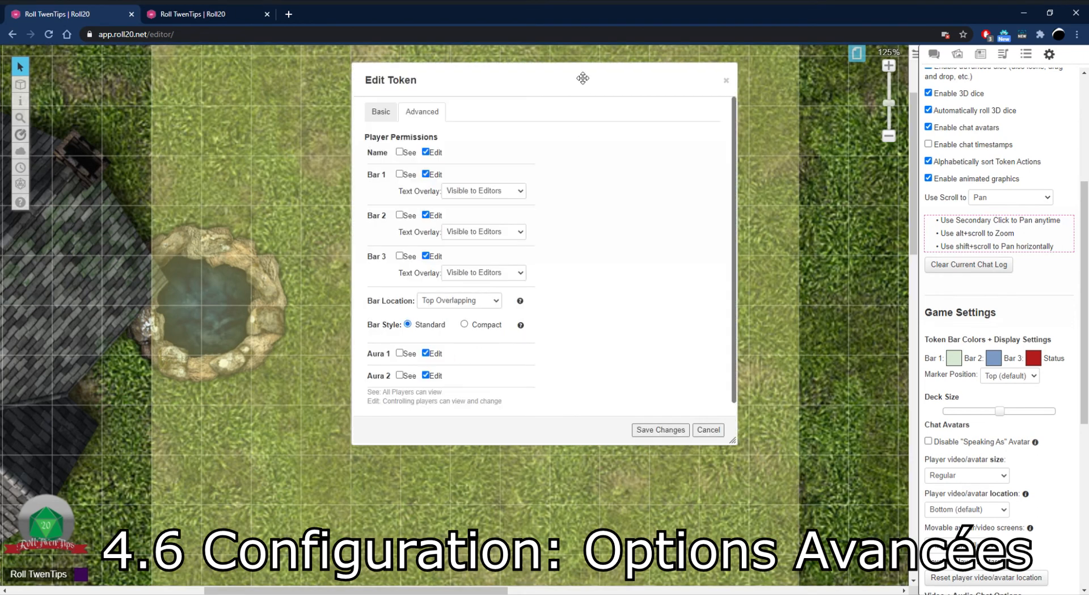
left_click_drag(584, 77, 261, 100)
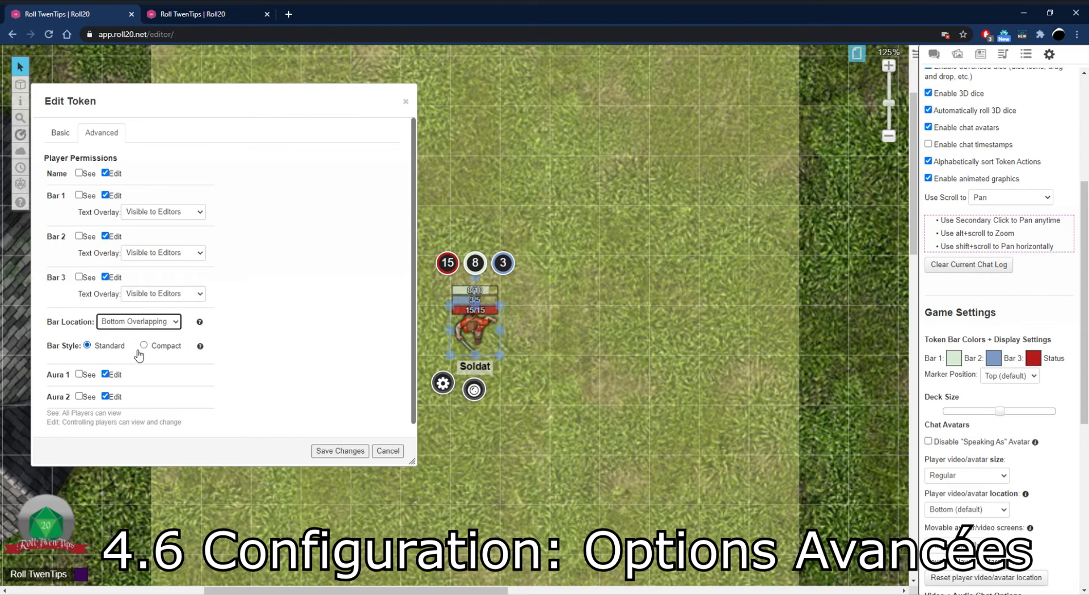
left_click(346, 450)
left_click(573, 309)
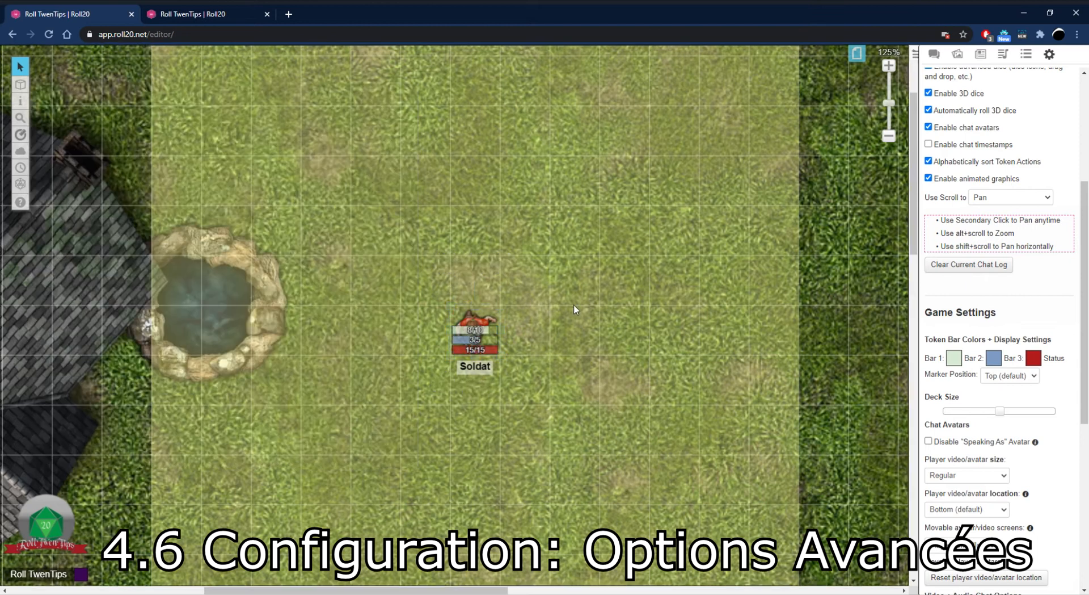
In the Soldat token's advanced settings, set the bar location to Below and save the changes
left_click(481, 322)
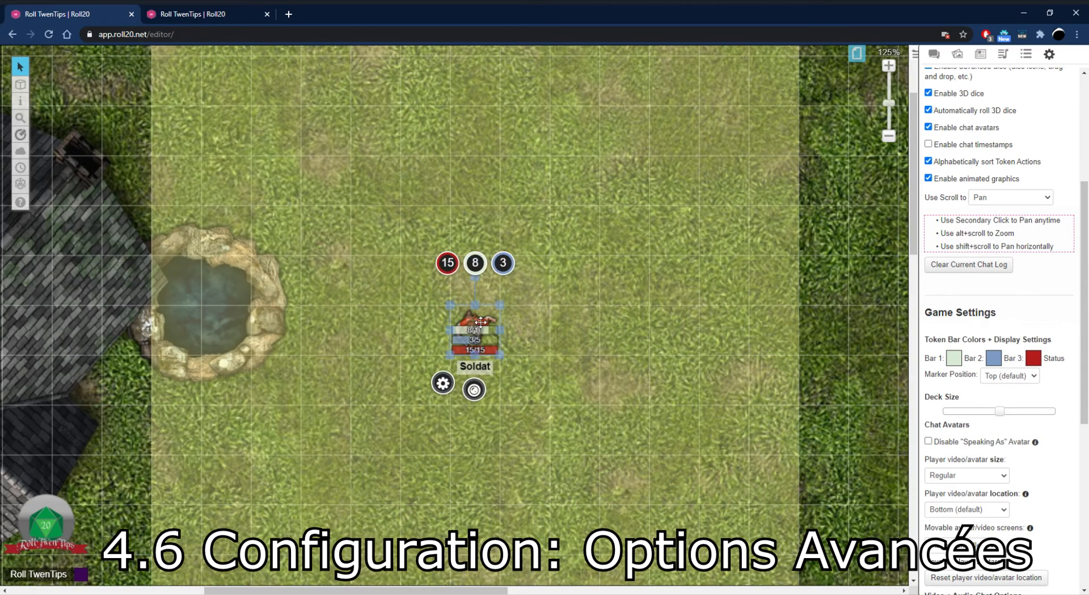
double_click(480, 322)
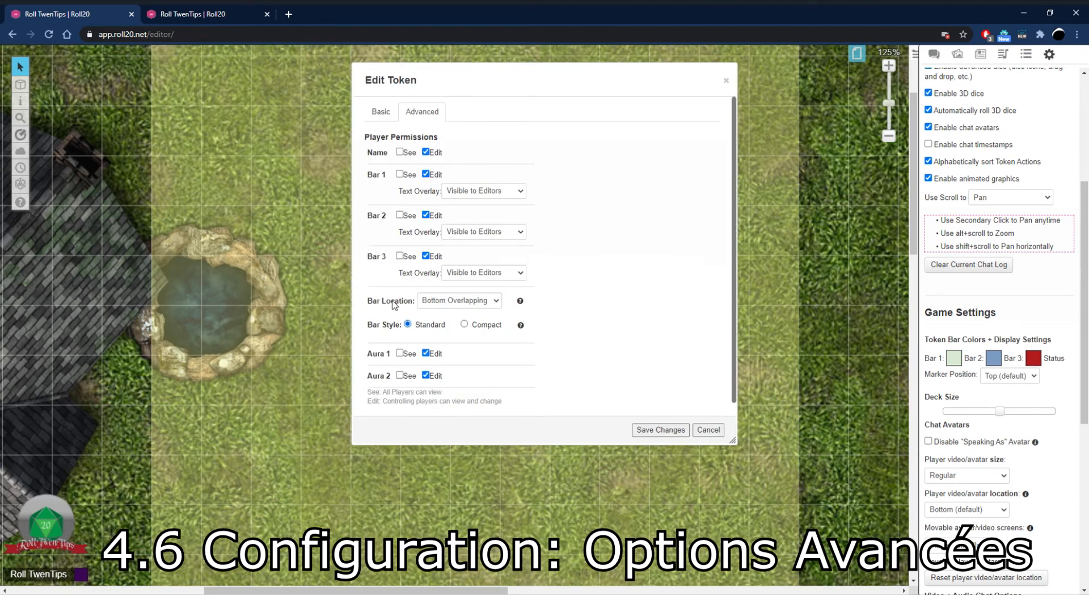
left_click(660, 430)
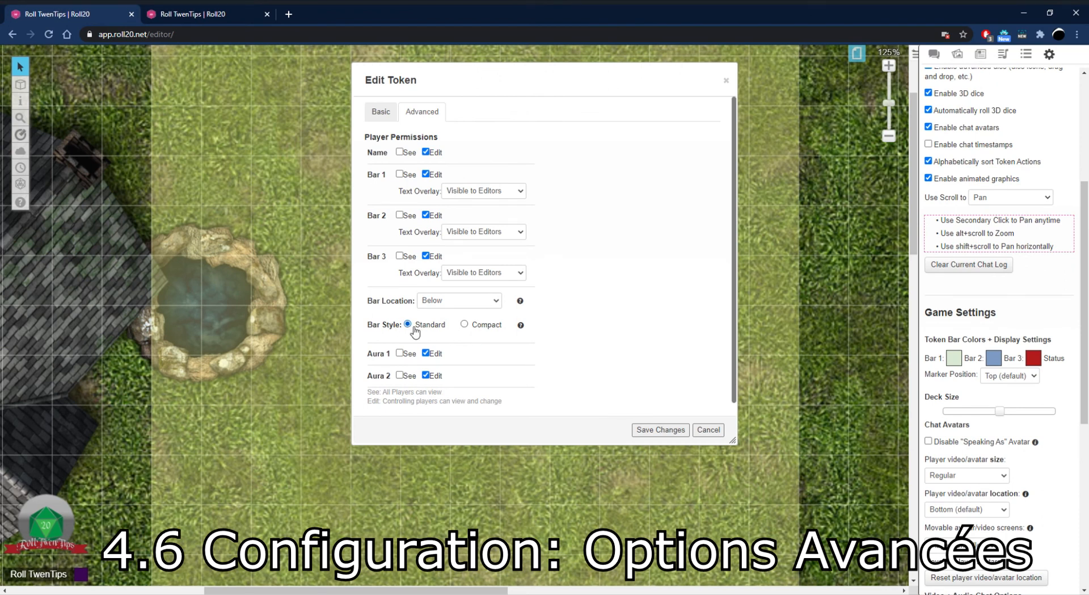
Set the Soldat token's bar style to Compact, save, and examine the bars on the map and the advanced settings without further changes
left_click(465, 324)
left_click(653, 428)
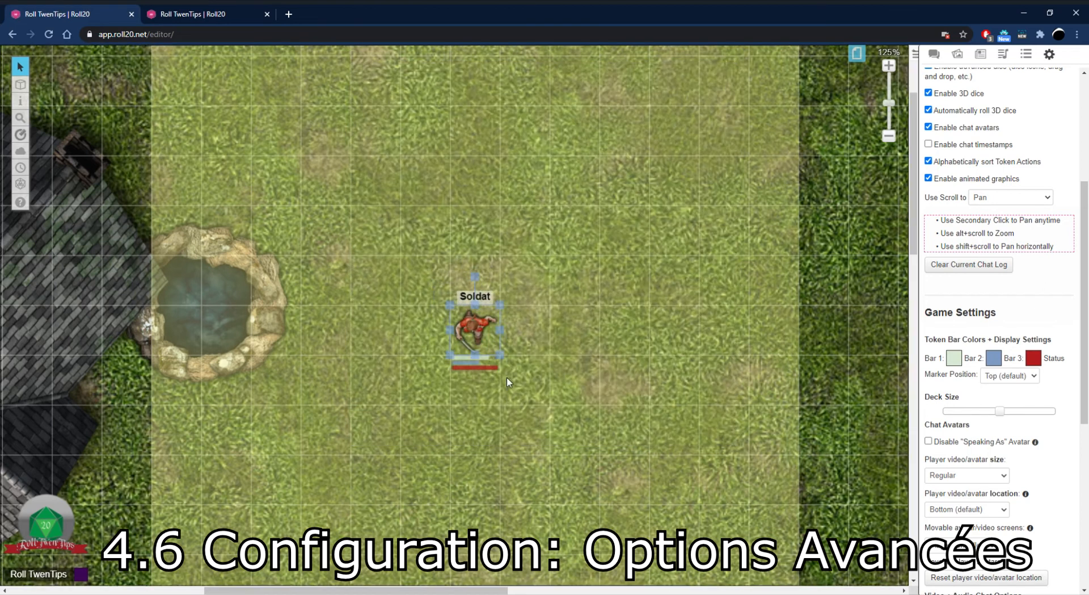
scroll(507, 377, "up", 5)
scroll(530, 410, "down", 2)
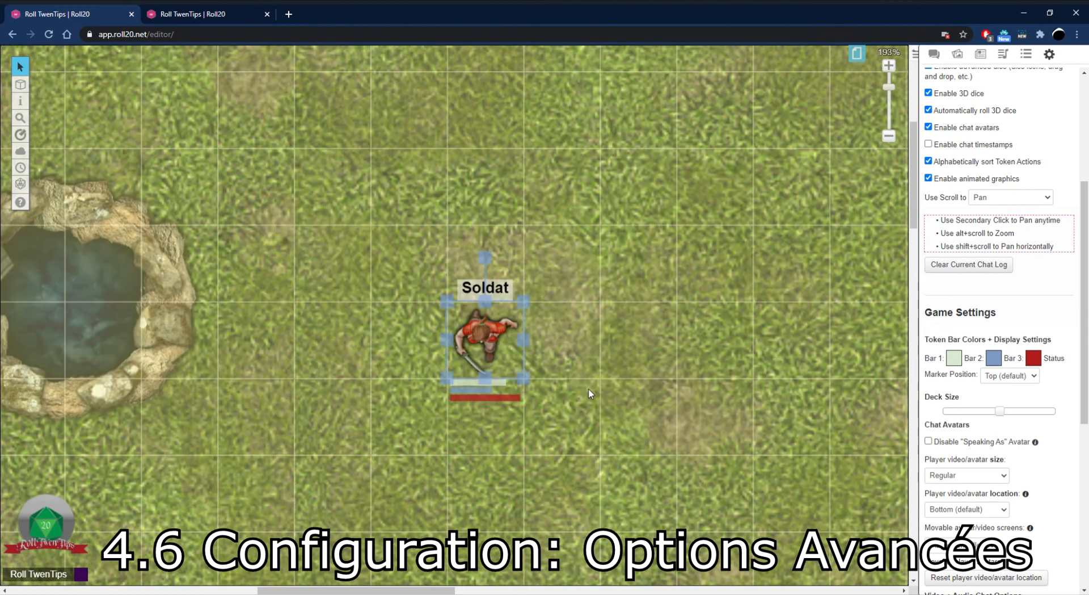
left_click(587, 396)
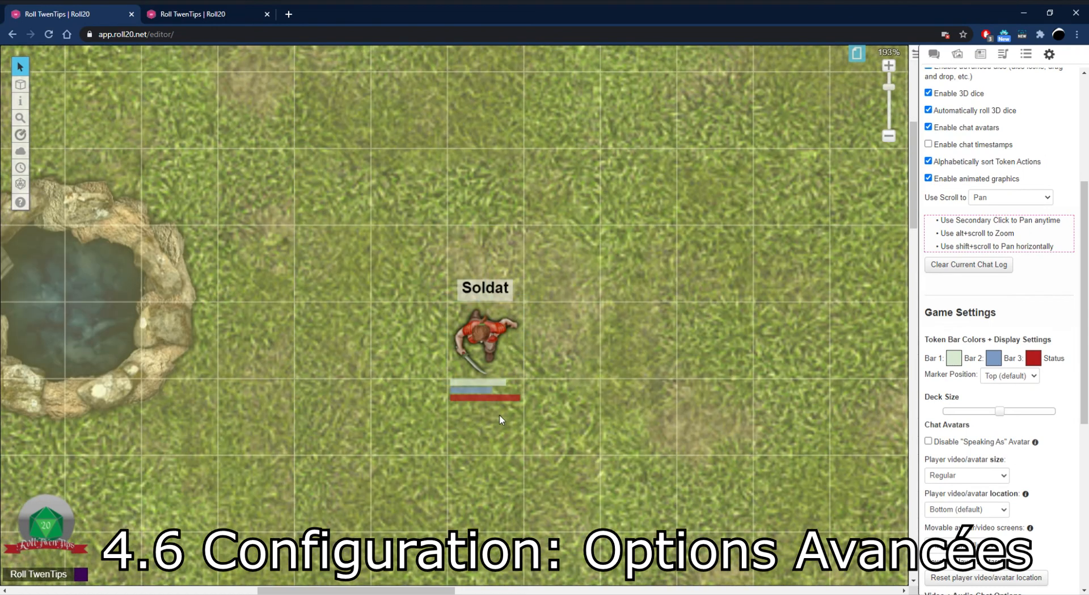
double_click(488, 335)
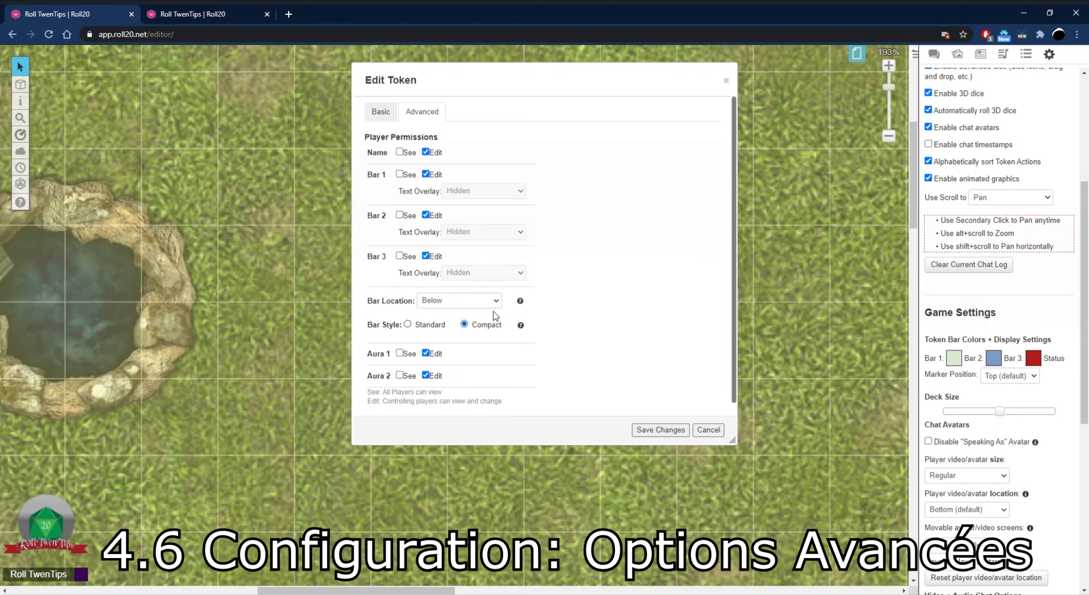
left_click(709, 430)
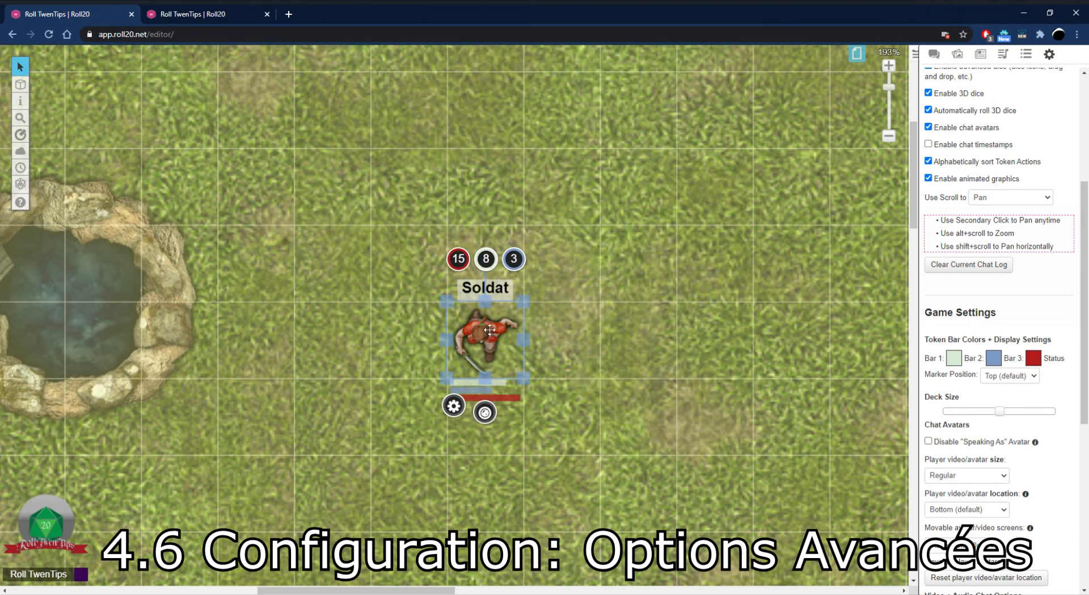
Set the Soldat token's red Bar 3 value to 11 directly on the map and deselect the token
left_click(464, 263)
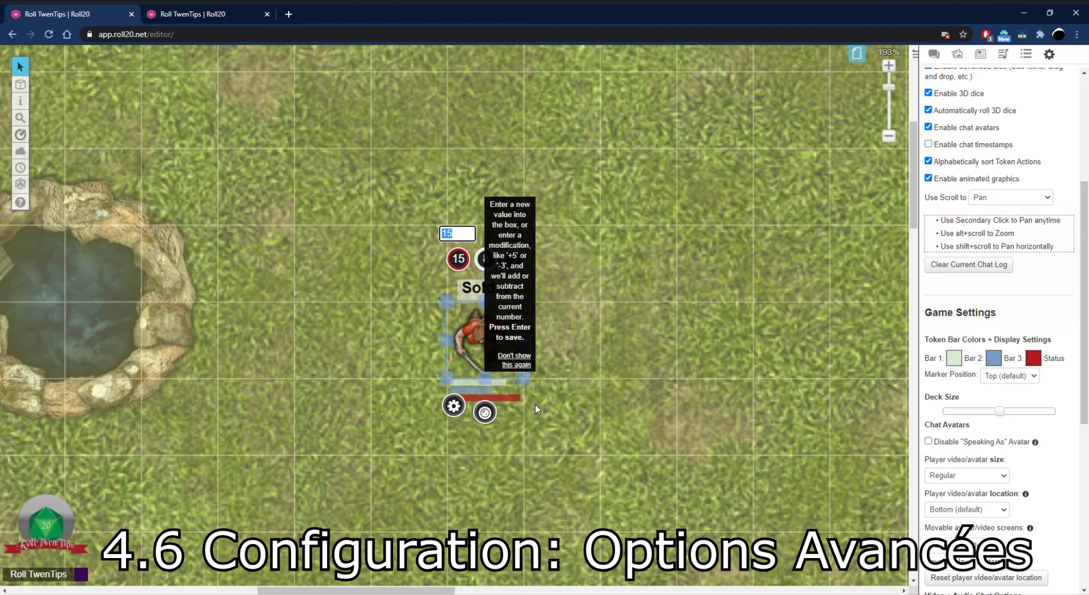
type("11")
key("Return")
left_click(604, 422)
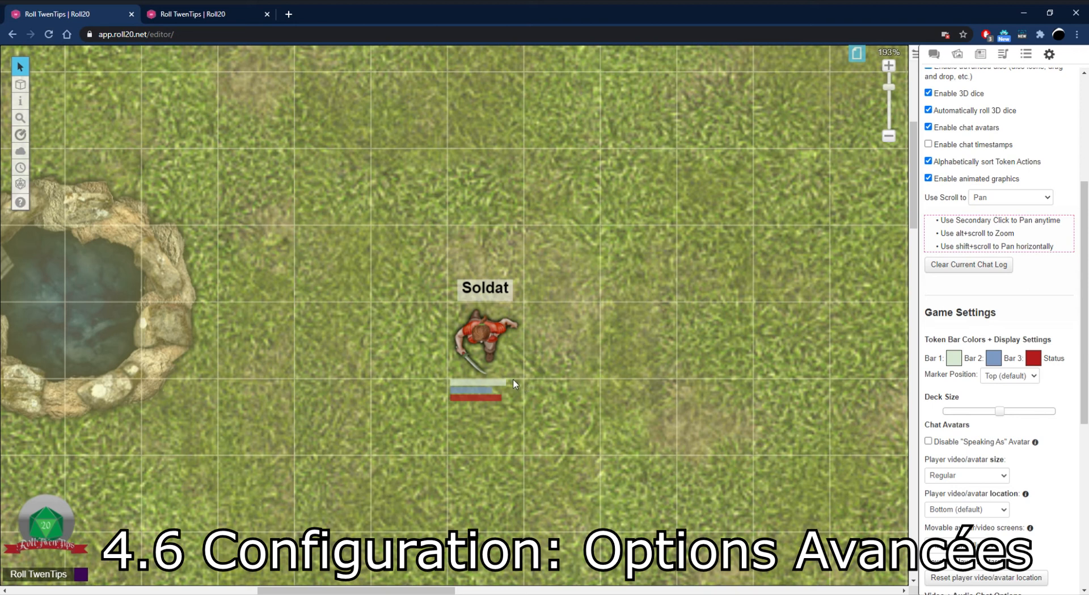
Set the Soldat token's bar style back to Standard, save the changes, and move the token one square up
left_click(484, 323)
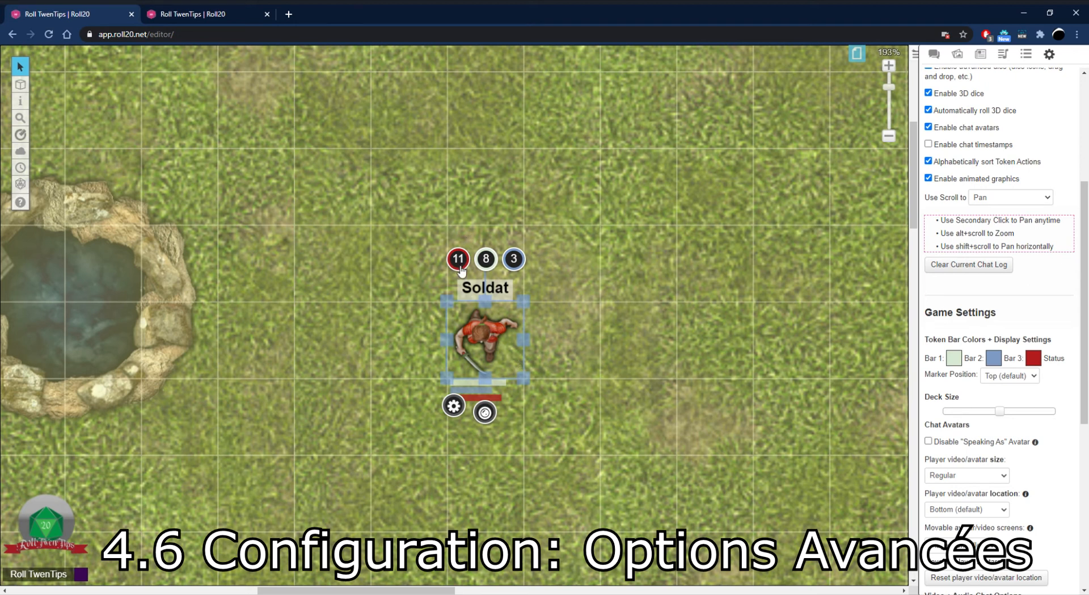
double_click(487, 346)
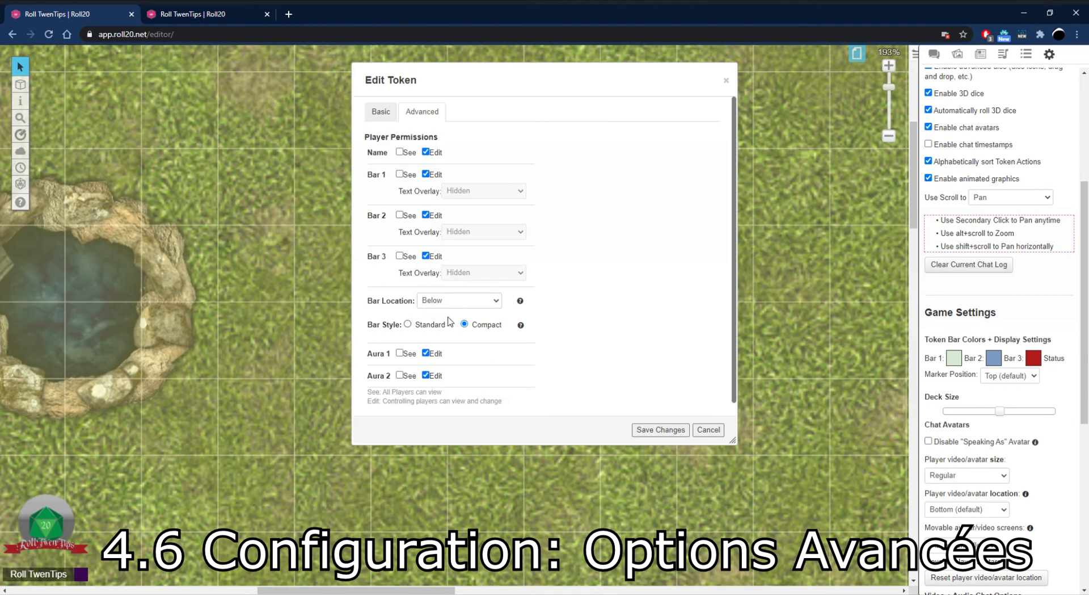
left_click(413, 327)
left_click(672, 430)
left_click(555, 389)
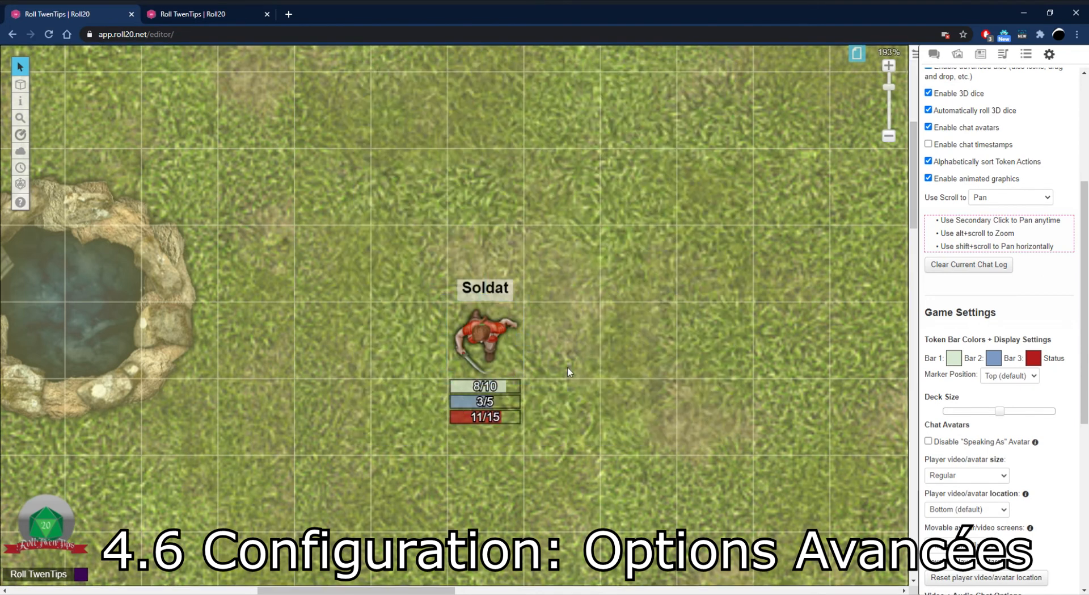
left_click_drag(525, 336, 527, 259)
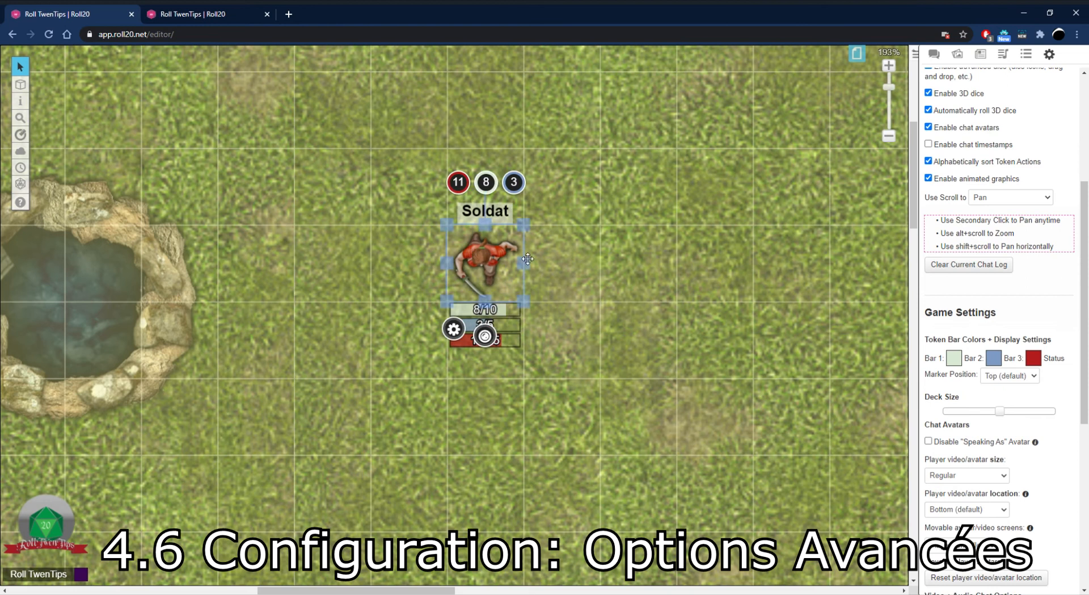
Allow all players to see the Soldat token's Aura 1 and Aura 2, and save the changes
double_click(486, 264)
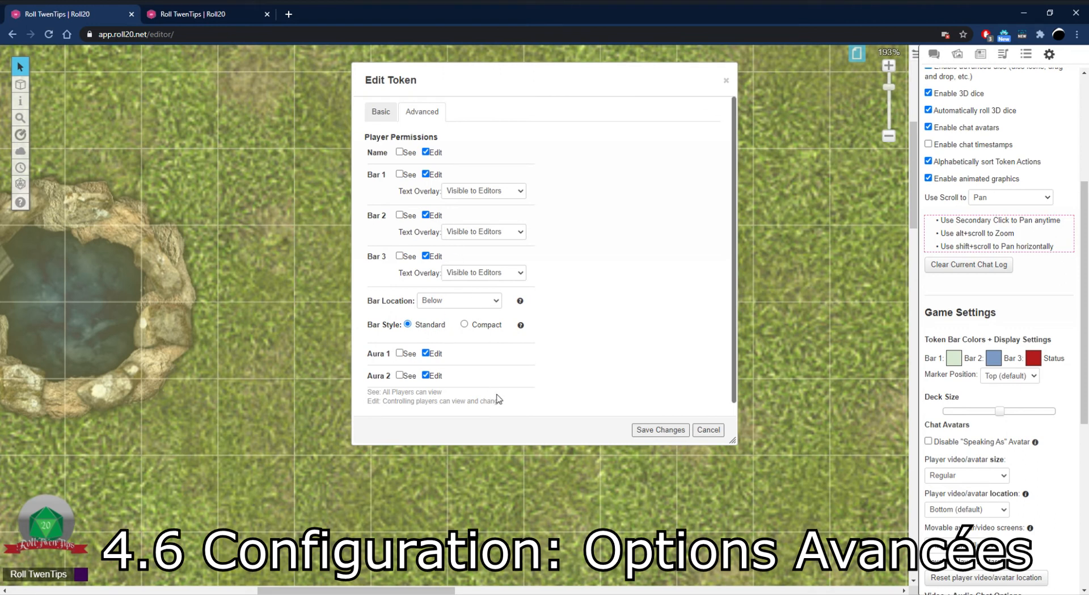
left_click(400, 353)
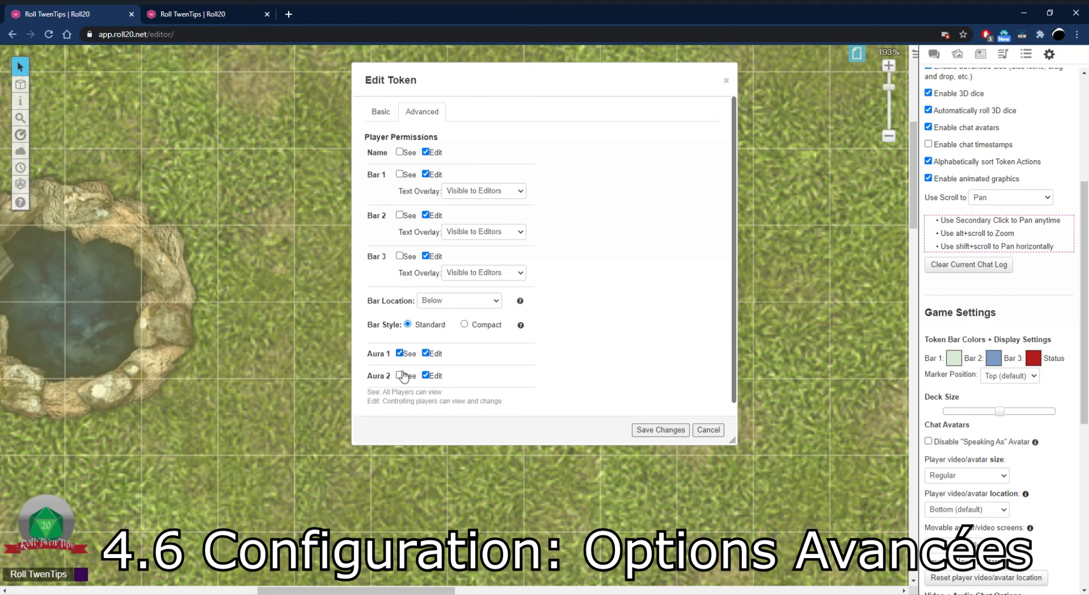
left_click(399, 375)
left_click(176, 10)
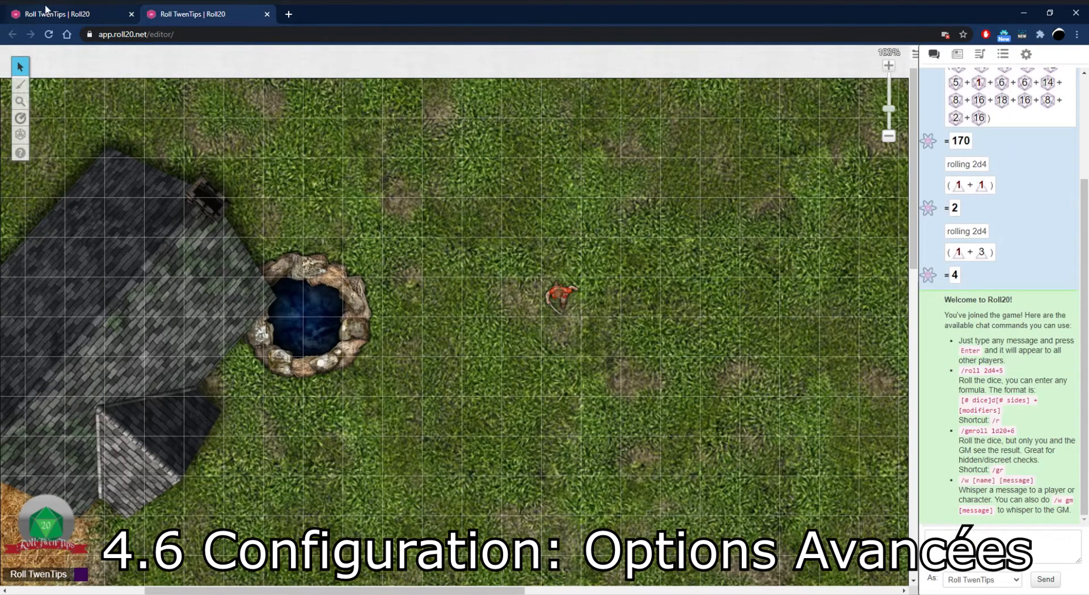
left_click(108, 14)
left_click(658, 430)
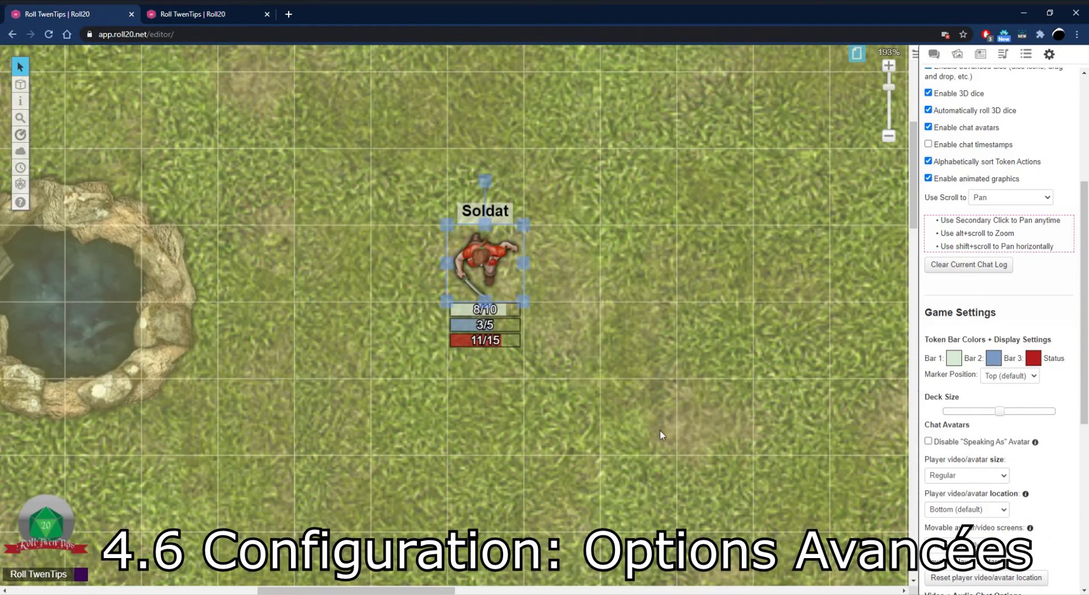
Switch to the player view of the game and examine the yellow square aura around the soldier token
left_click(190, 12)
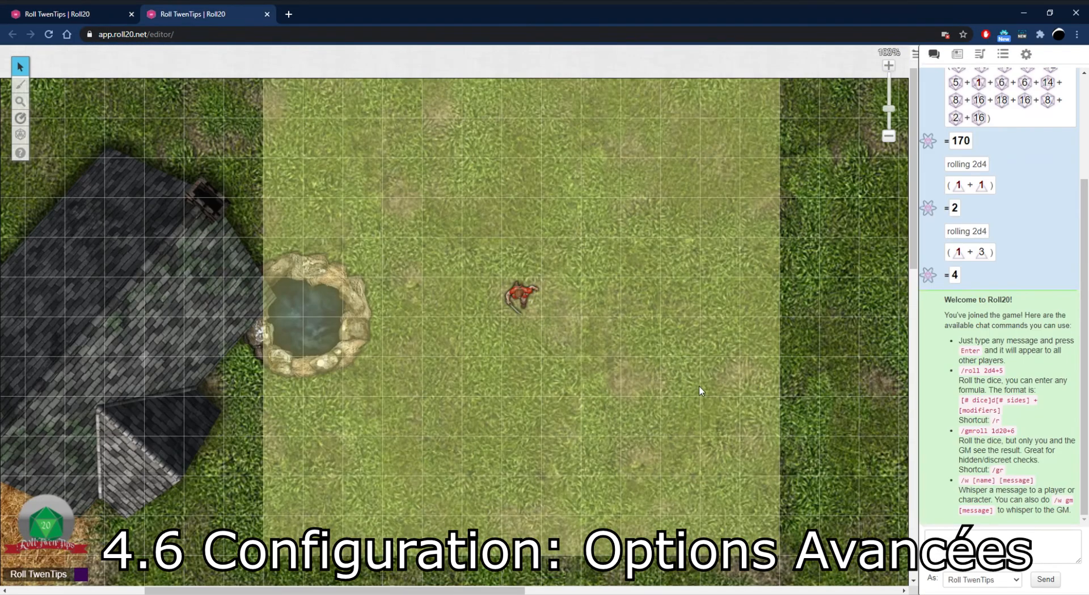
scroll(697, 386, "down", 1)
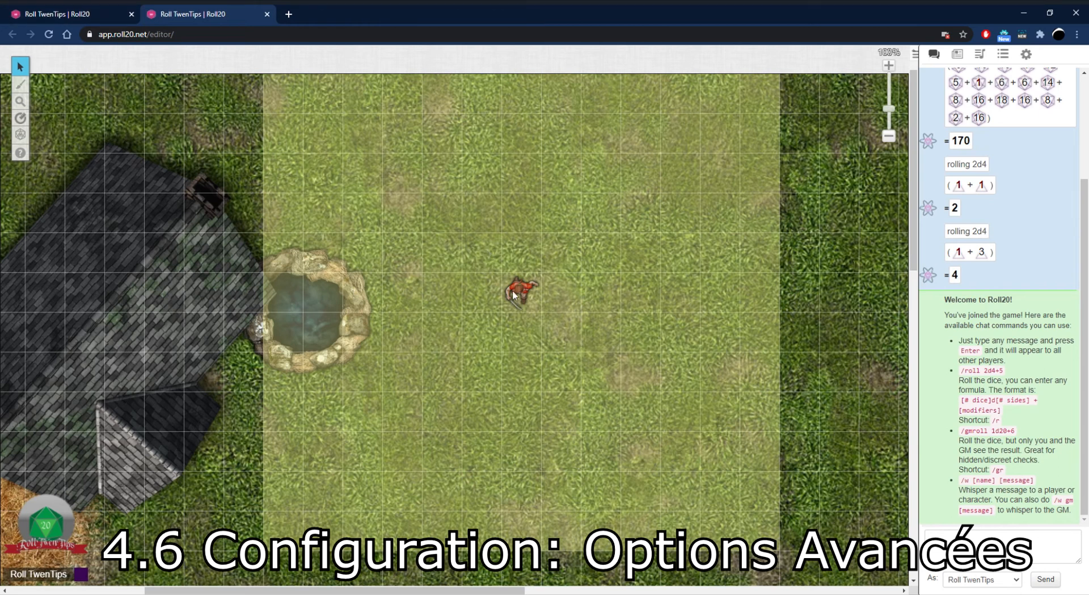
left_click_drag(511, 266, 622, 391)
left_click_drag(652, 404, 394, 153)
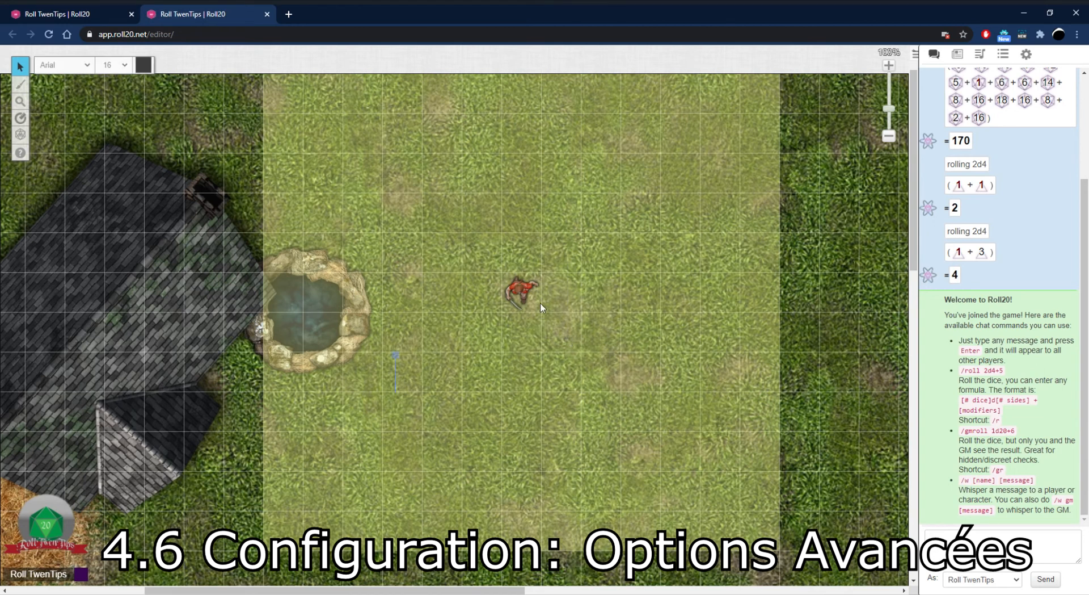
left_click(593, 365)
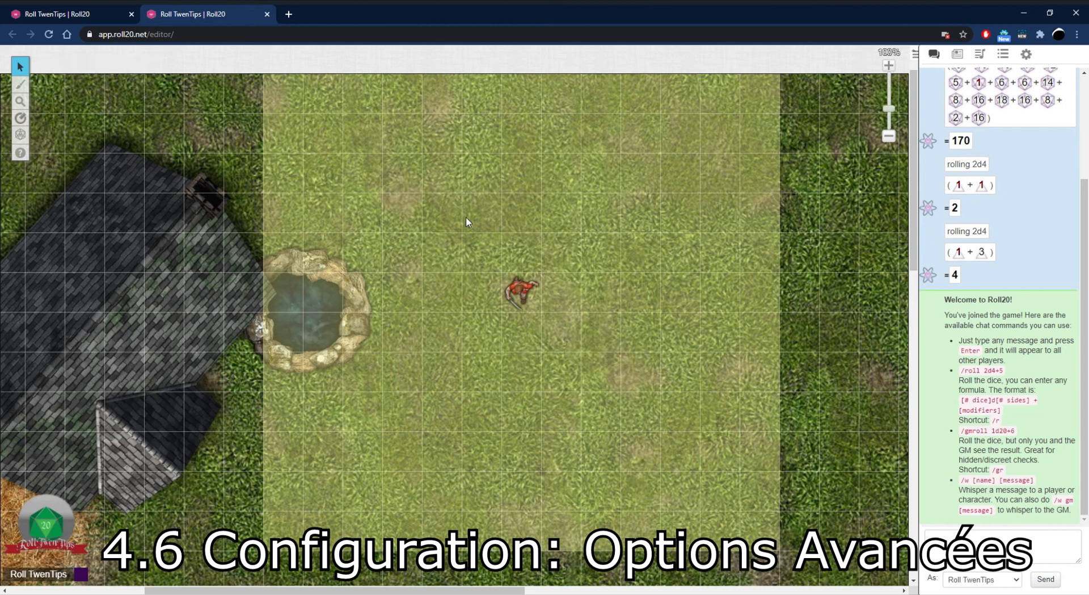
left_click_drag(567, 293, 621, 384)
left_click_drag(504, 236, 482, 252)
Back in the GM view, turn off the See permission for Aura 1 and Aura 2, save, and check the player view
left_click(62, 13)
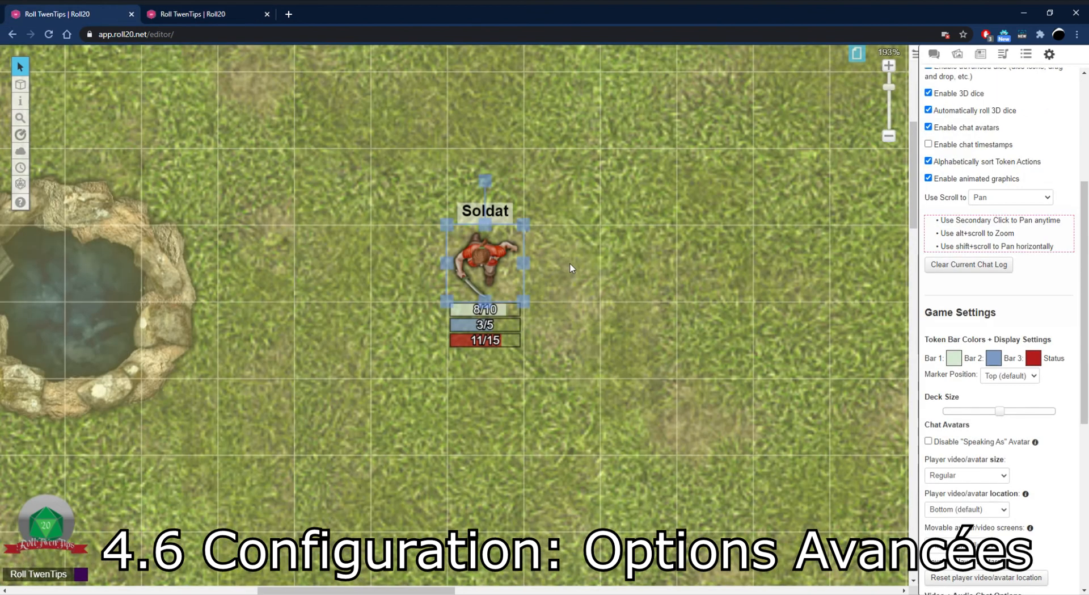
double_click(484, 250)
left_click(400, 352)
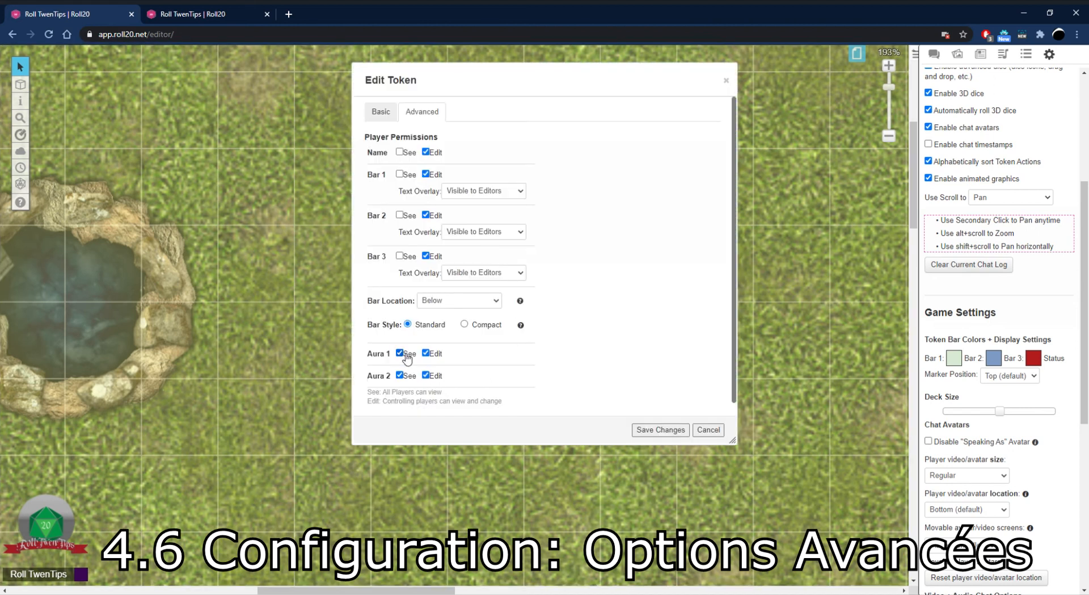
left_click(399, 374)
left_click(661, 429)
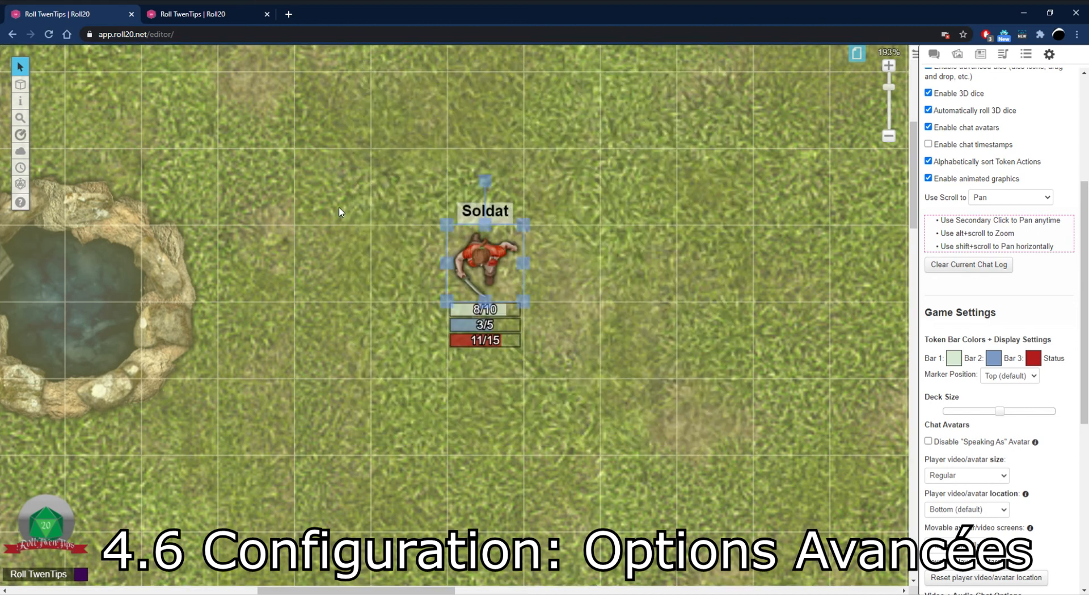
left_click(223, 13)
left_click(81, 14)
In the Soldat token's basic settings, turn off the square shape for Aura 1, set its radius to 0 m, and save
scroll(495, 222, "up", 2)
scroll(502, 304, "down", 1)
double_click(497, 324)
left_click(392, 111)
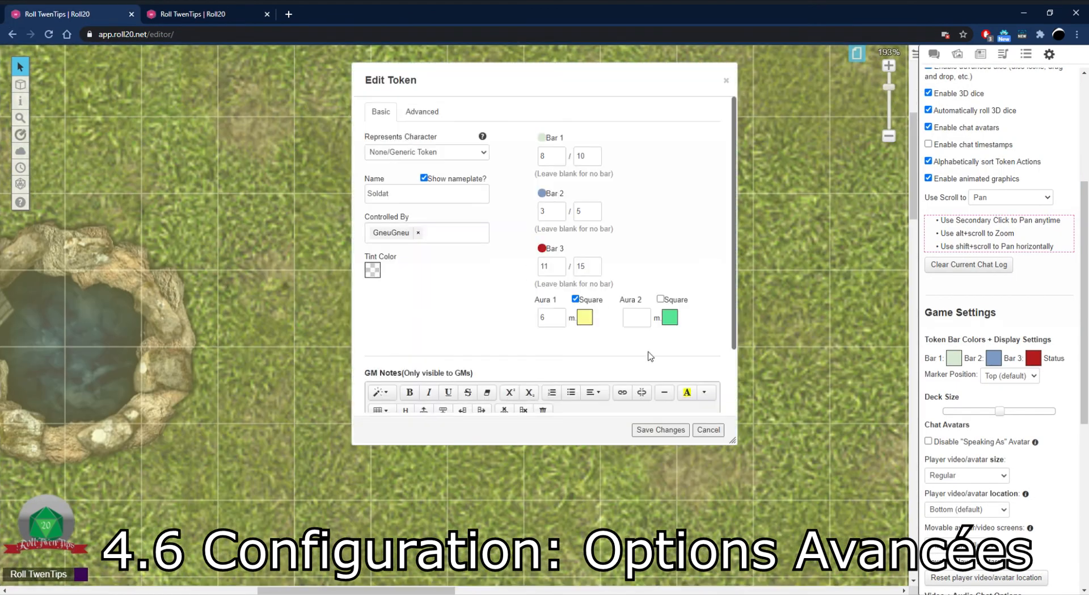
left_click(575, 299)
key("Tab")
left_click(658, 430)
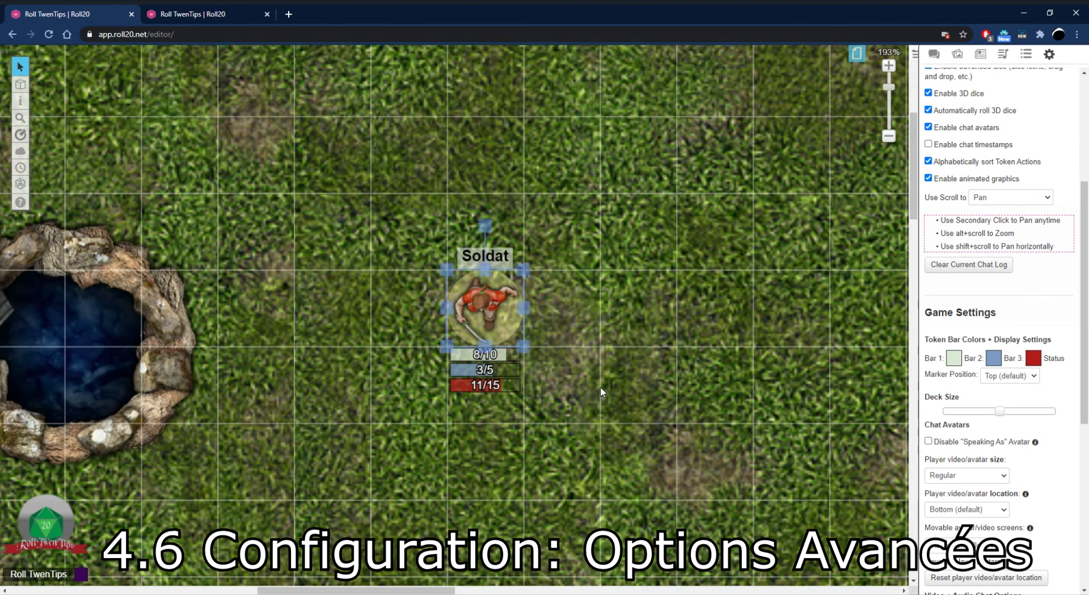
Set the Soldat token's tint color to black, save the changes, and select the token on the map
double_click(471, 311)
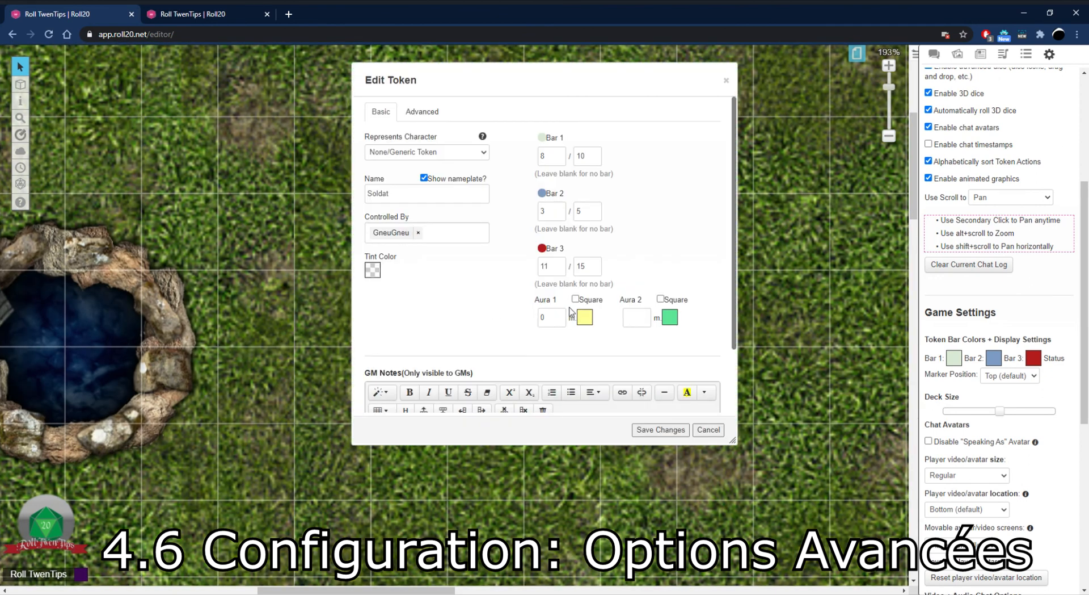
double_click(553, 318)
left_click(482, 281)
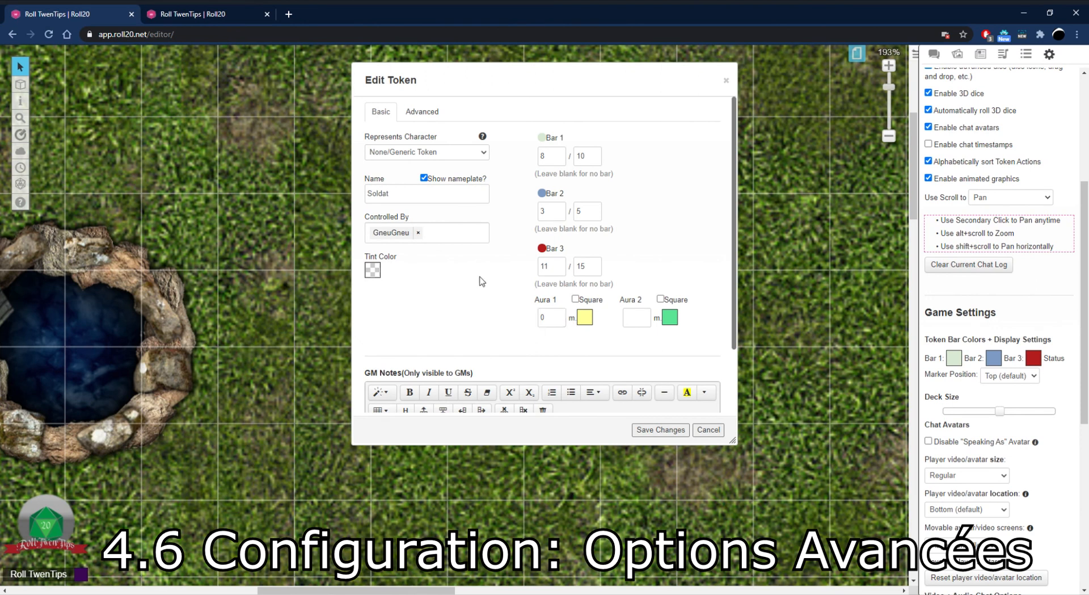
left_click(374, 272)
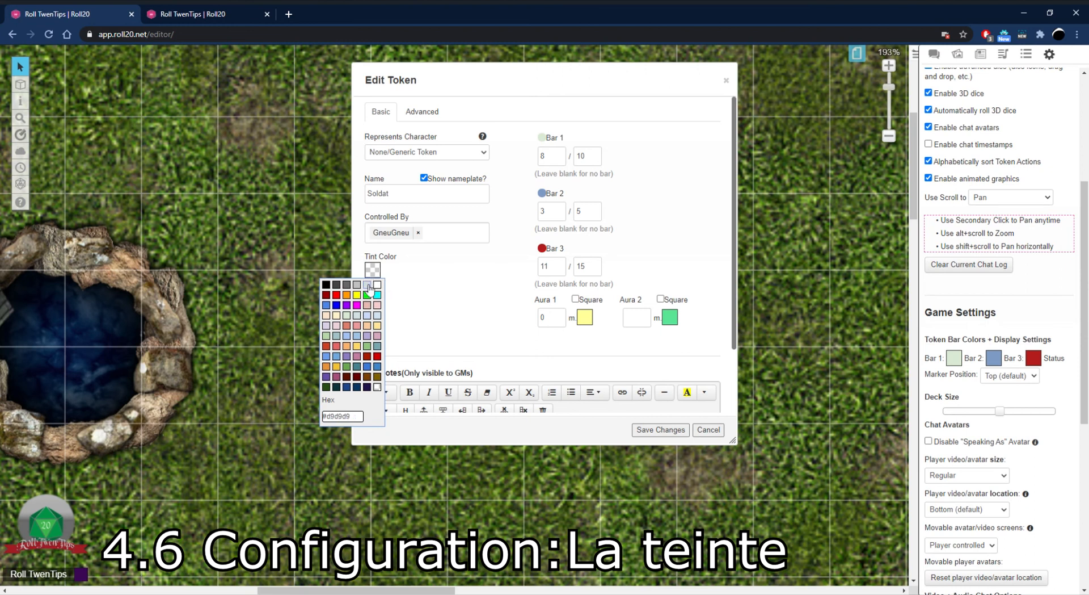
left_click(327, 287)
left_click(674, 436)
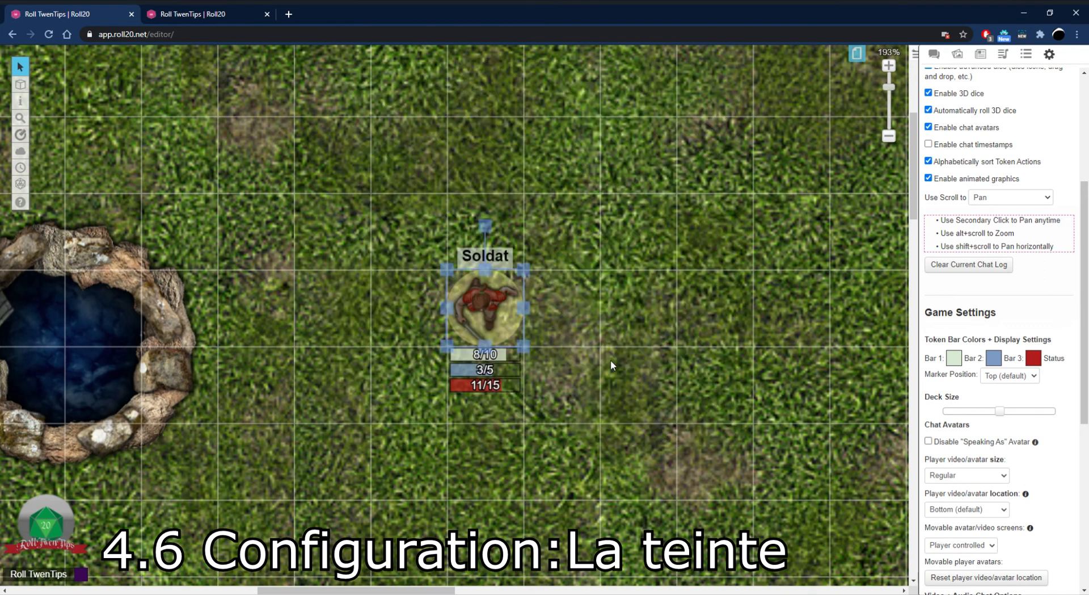
left_click(509, 310)
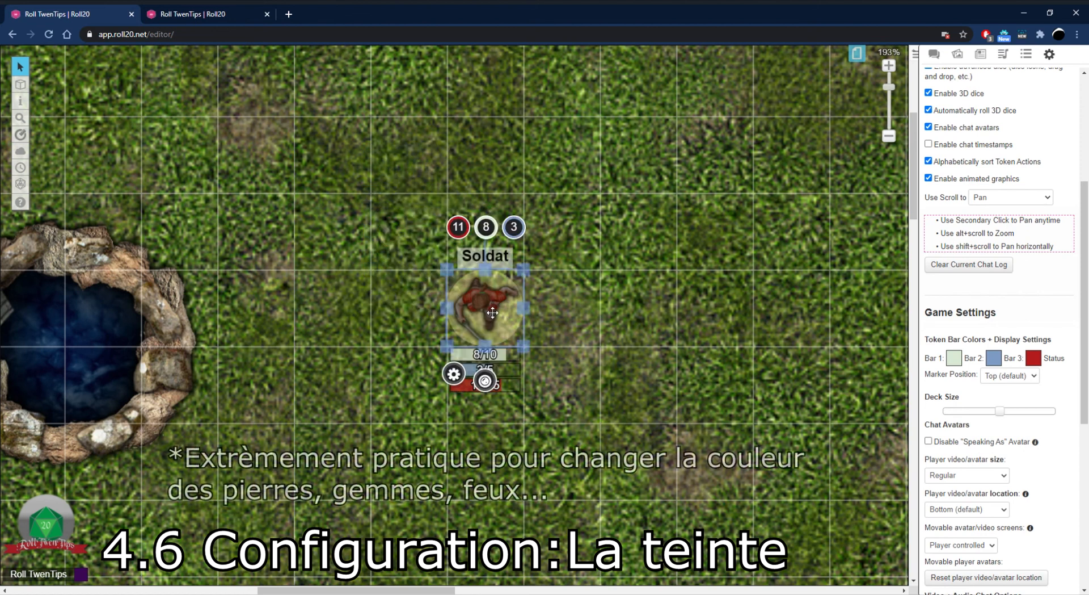
Change the Soldat token's tint color to magenta and save the changes
double_click(513, 313)
left_click(377, 273)
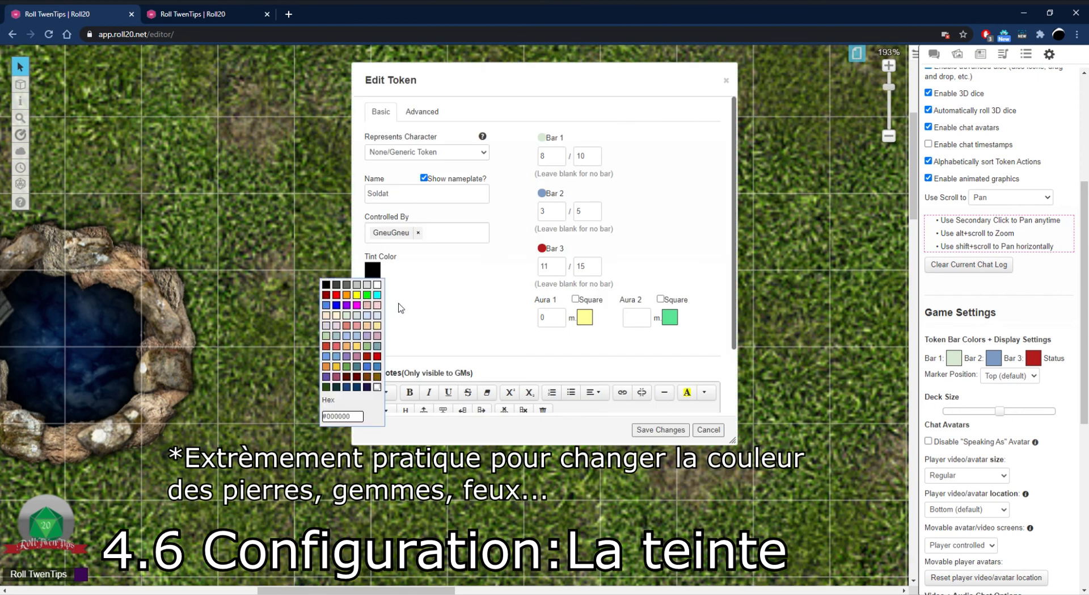
left_click(356, 304)
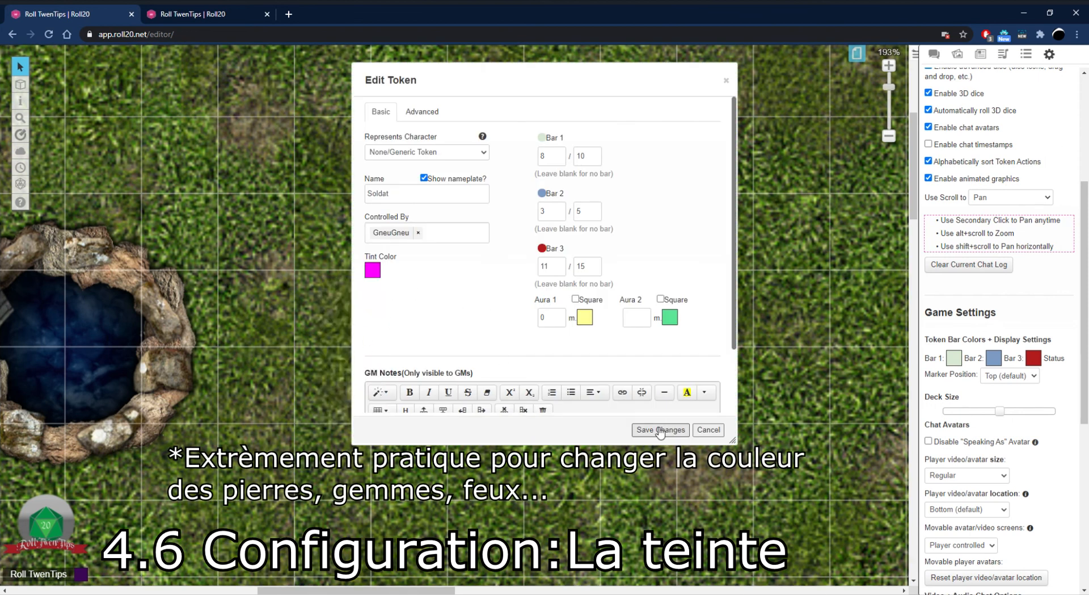
left_click(661, 430)
Change the Soldat token's tint color to the grey-blue #76a5af and save the changes
double_click(493, 312)
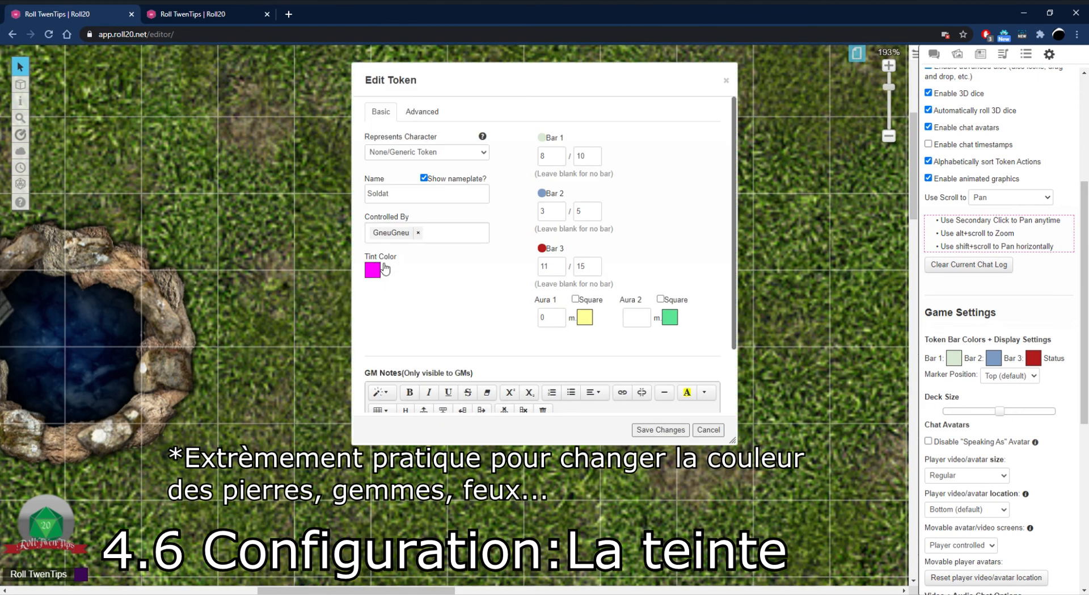
left_click(372, 270)
left_click(378, 346)
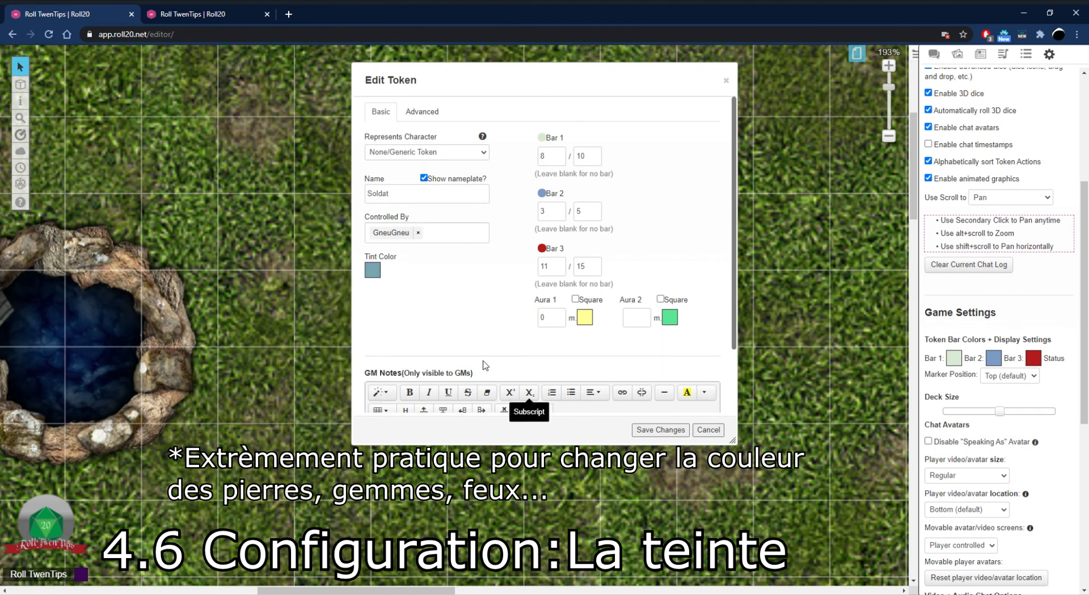
left_click(660, 429)
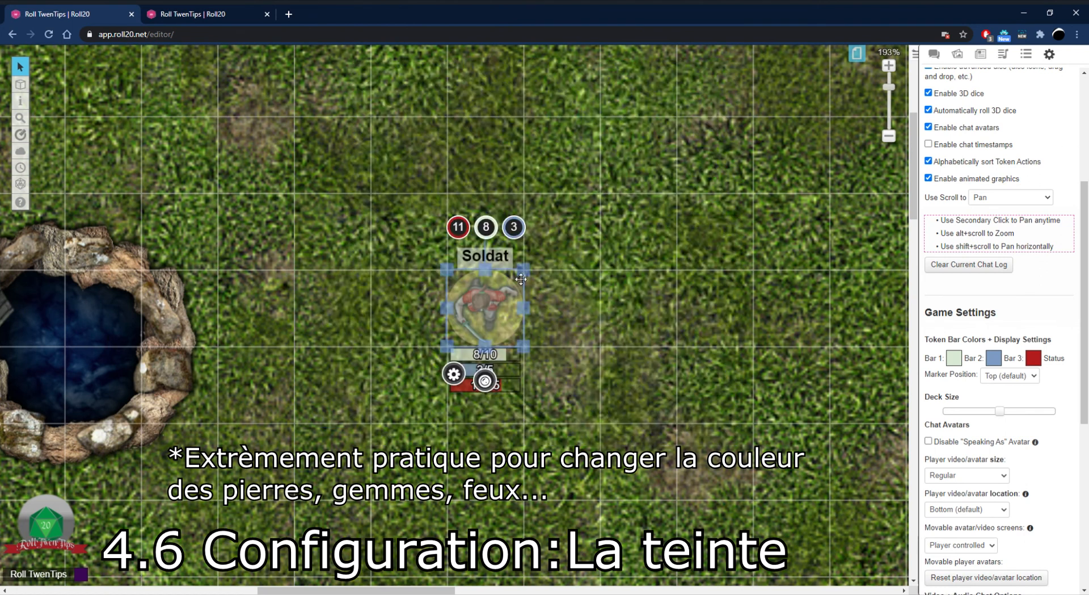
left_click_drag(417, 297, 491, 311)
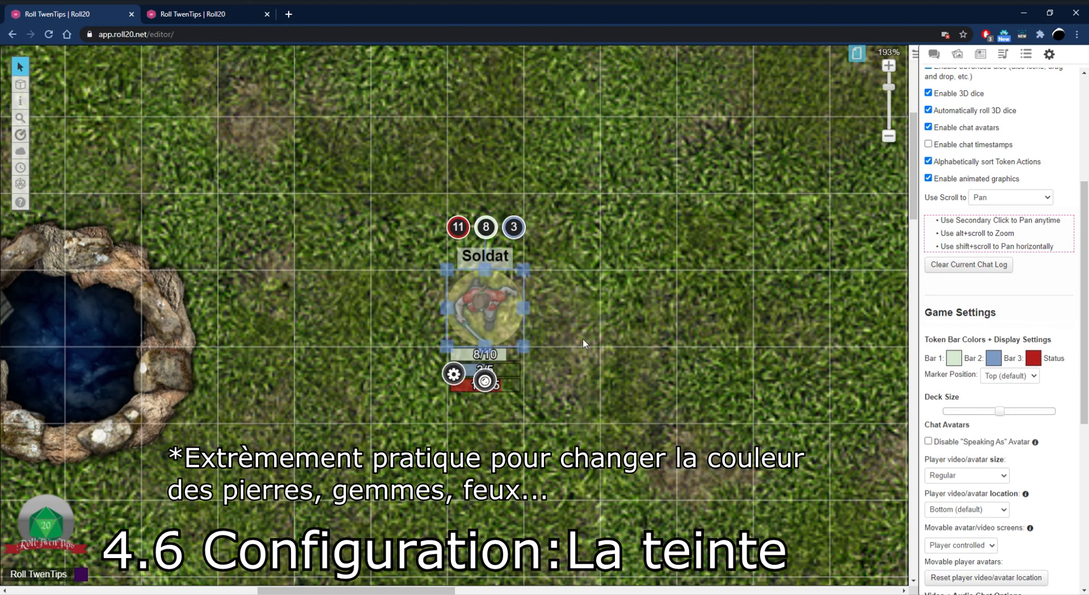
Reset the Soldat token's tint color to transparent, save the changes, and deselect the token
double_click(489, 314)
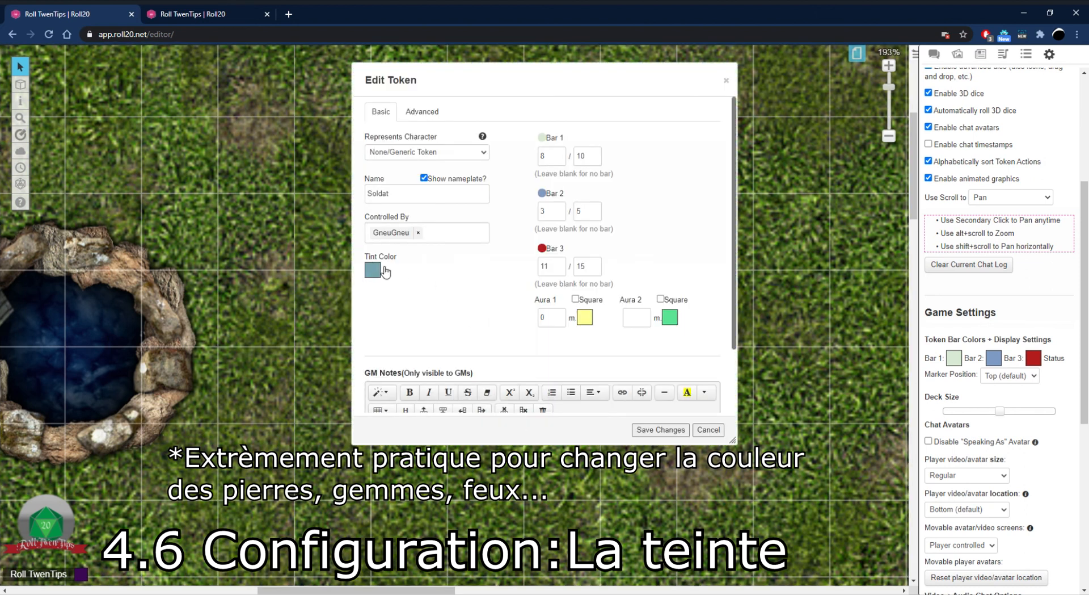
left_click(374, 271)
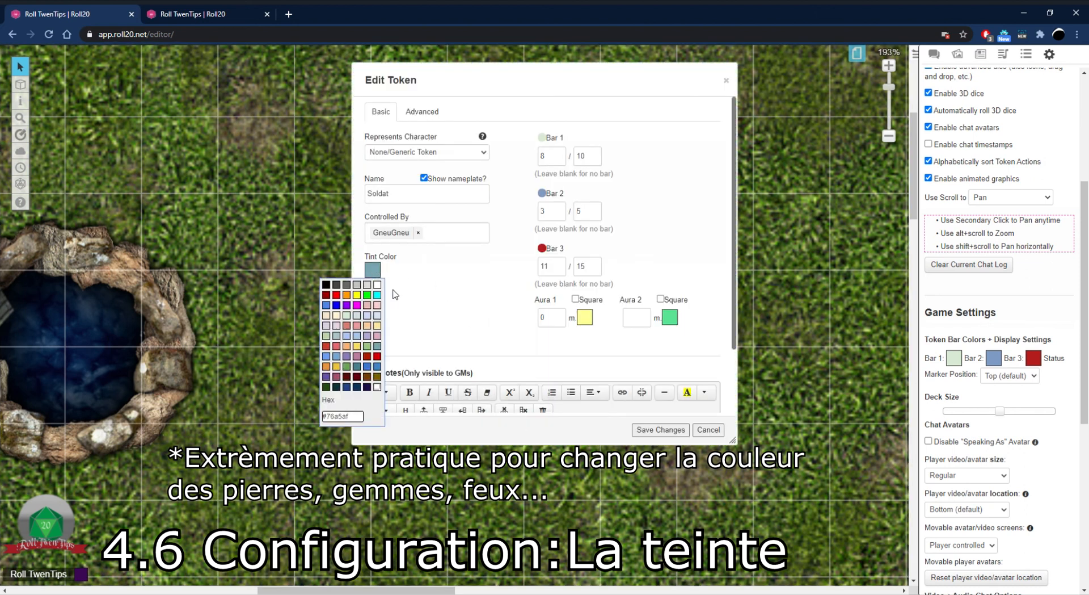
left_click(381, 394)
left_click(658, 431)
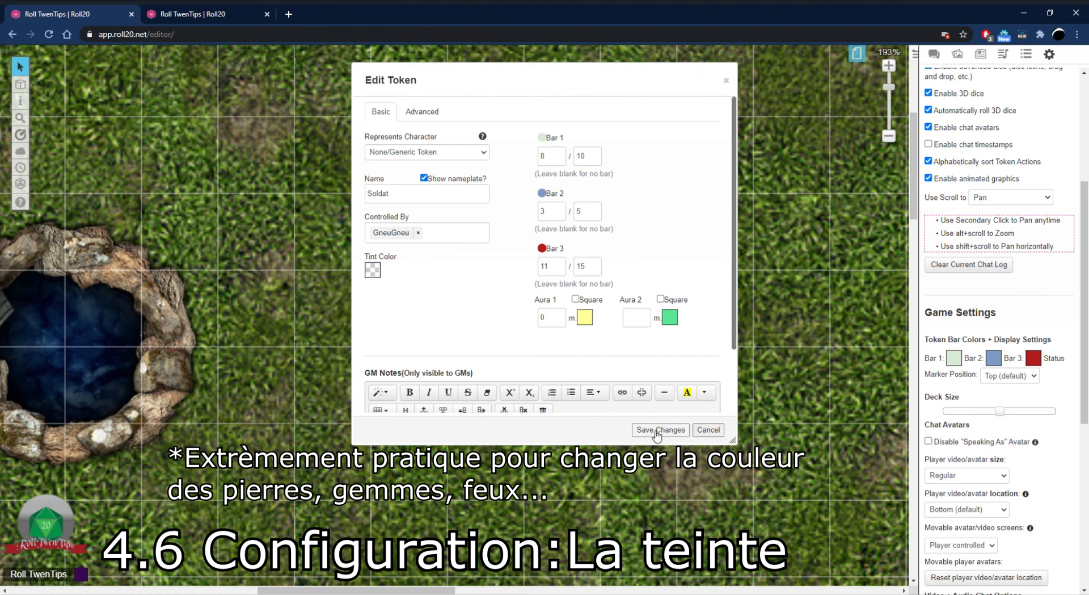
left_click_drag(463, 318, 501, 318)
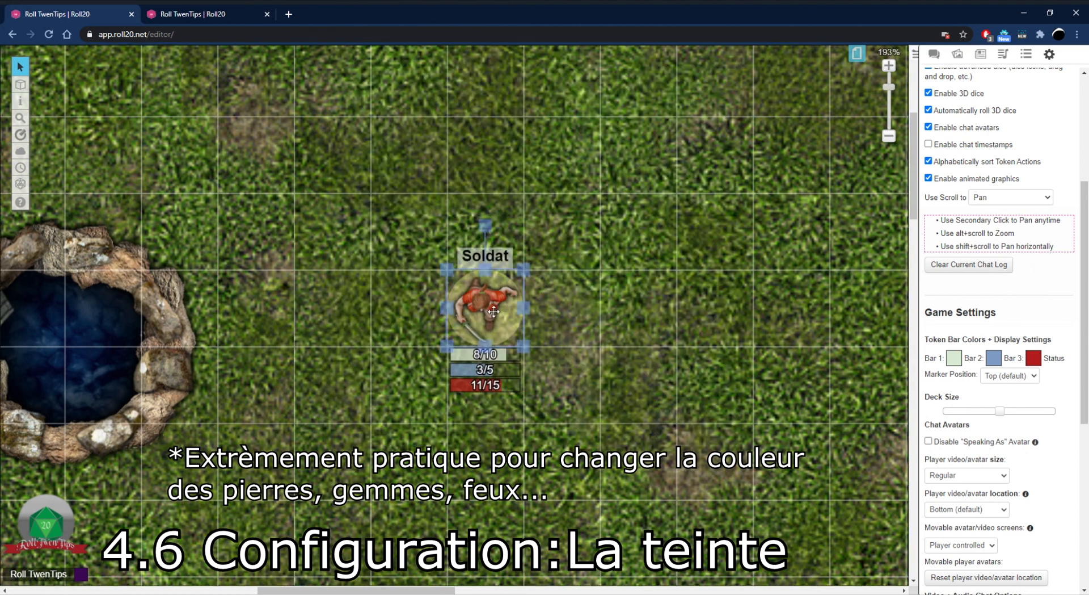
left_click(596, 438)
Open the Soldat token's settings for editing
double_click(488, 301)
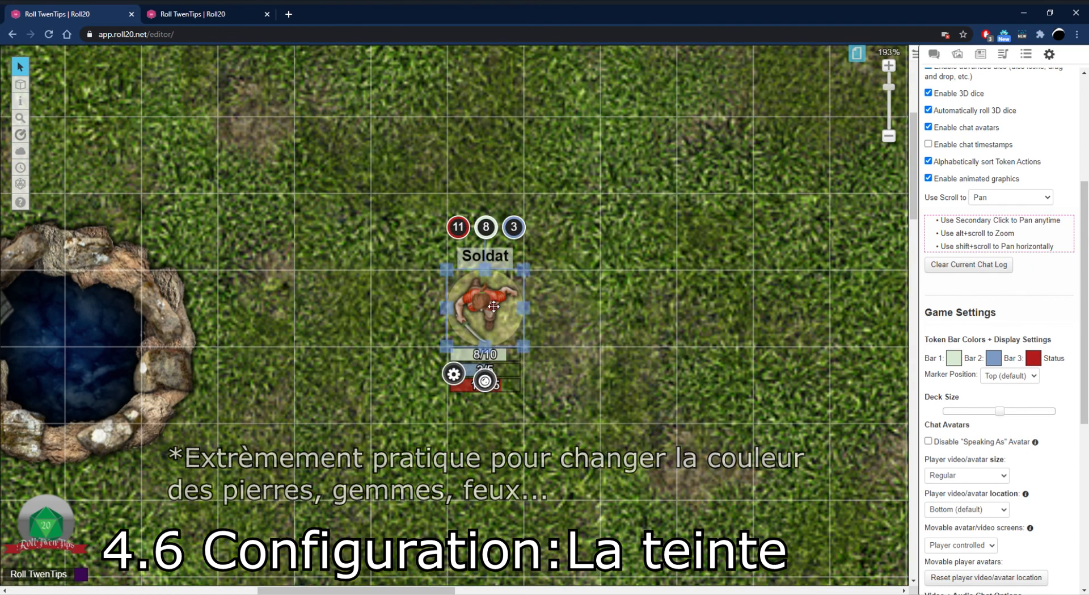